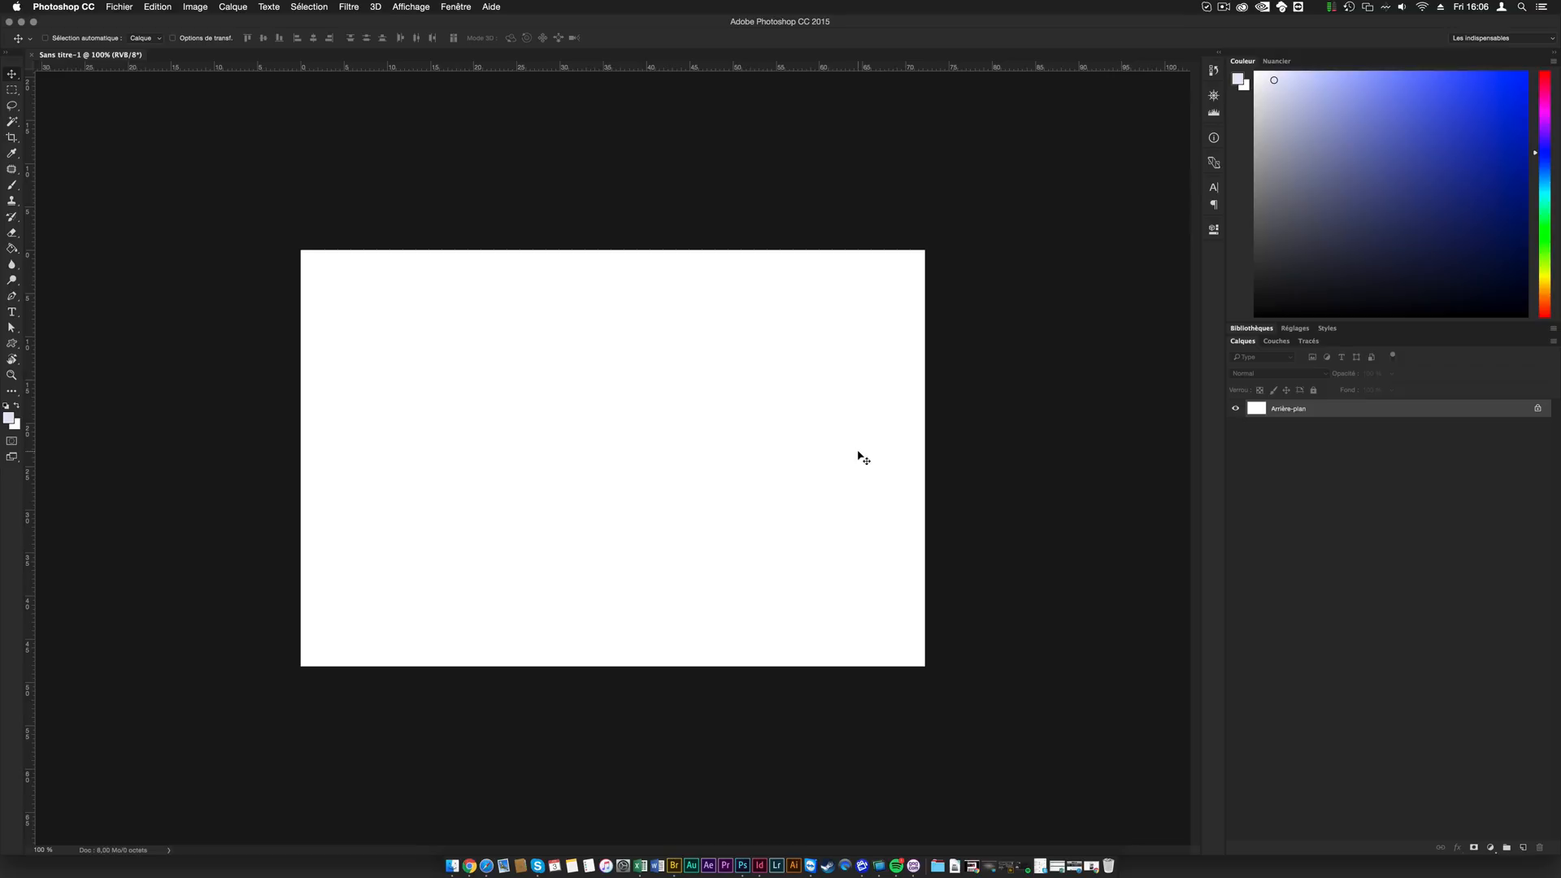
# - Add a new layer and paint a thick black brush shape across the middle of the canvas with an enlarged brush
pyautogui.press('b')
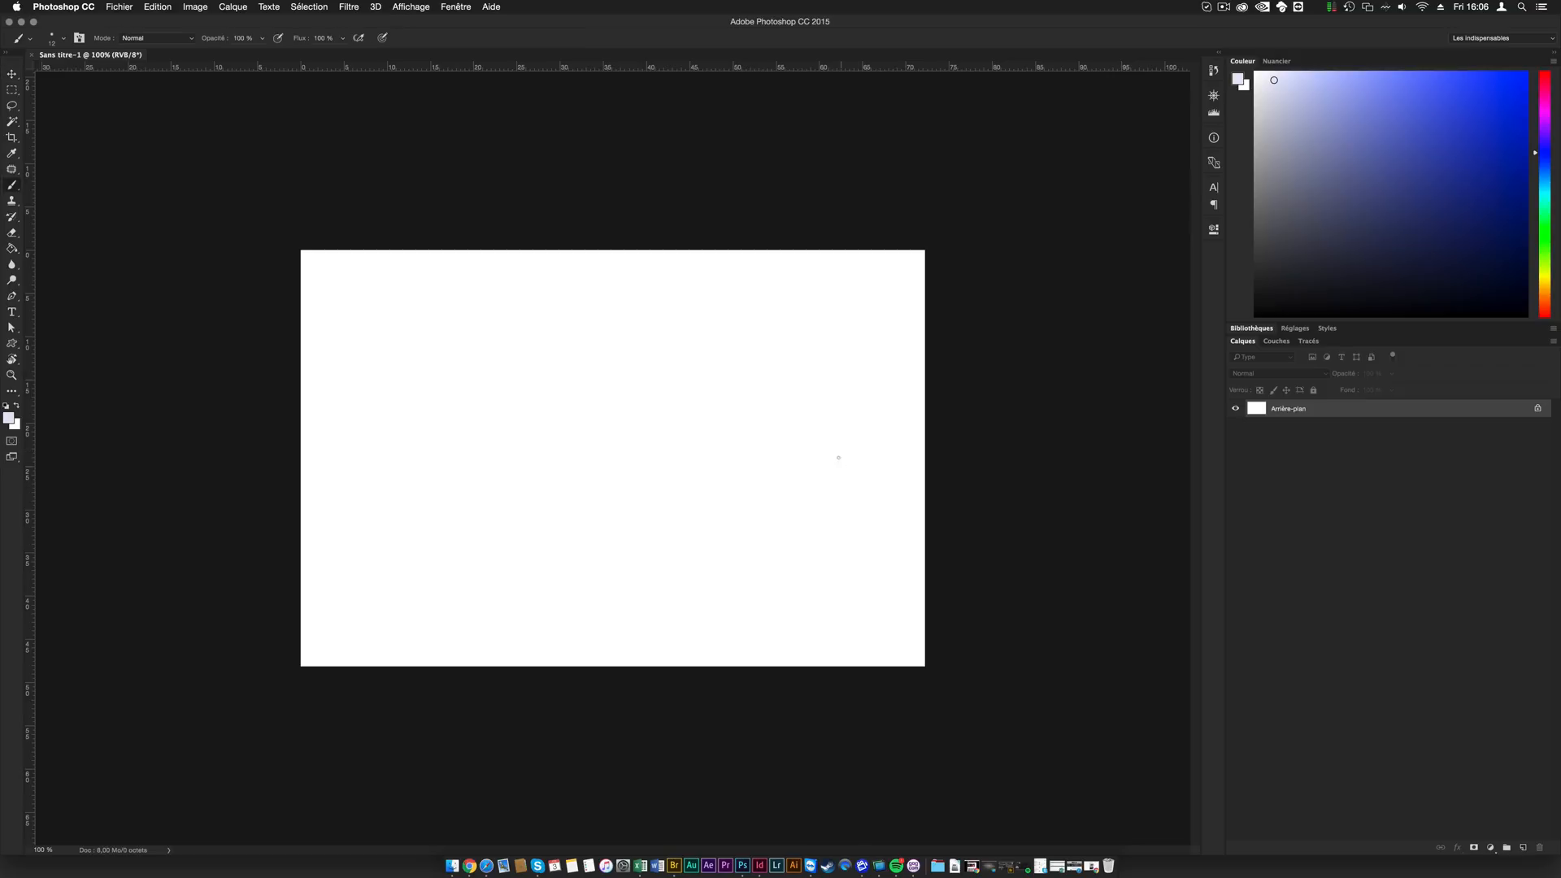
pyautogui.click(1524, 848)
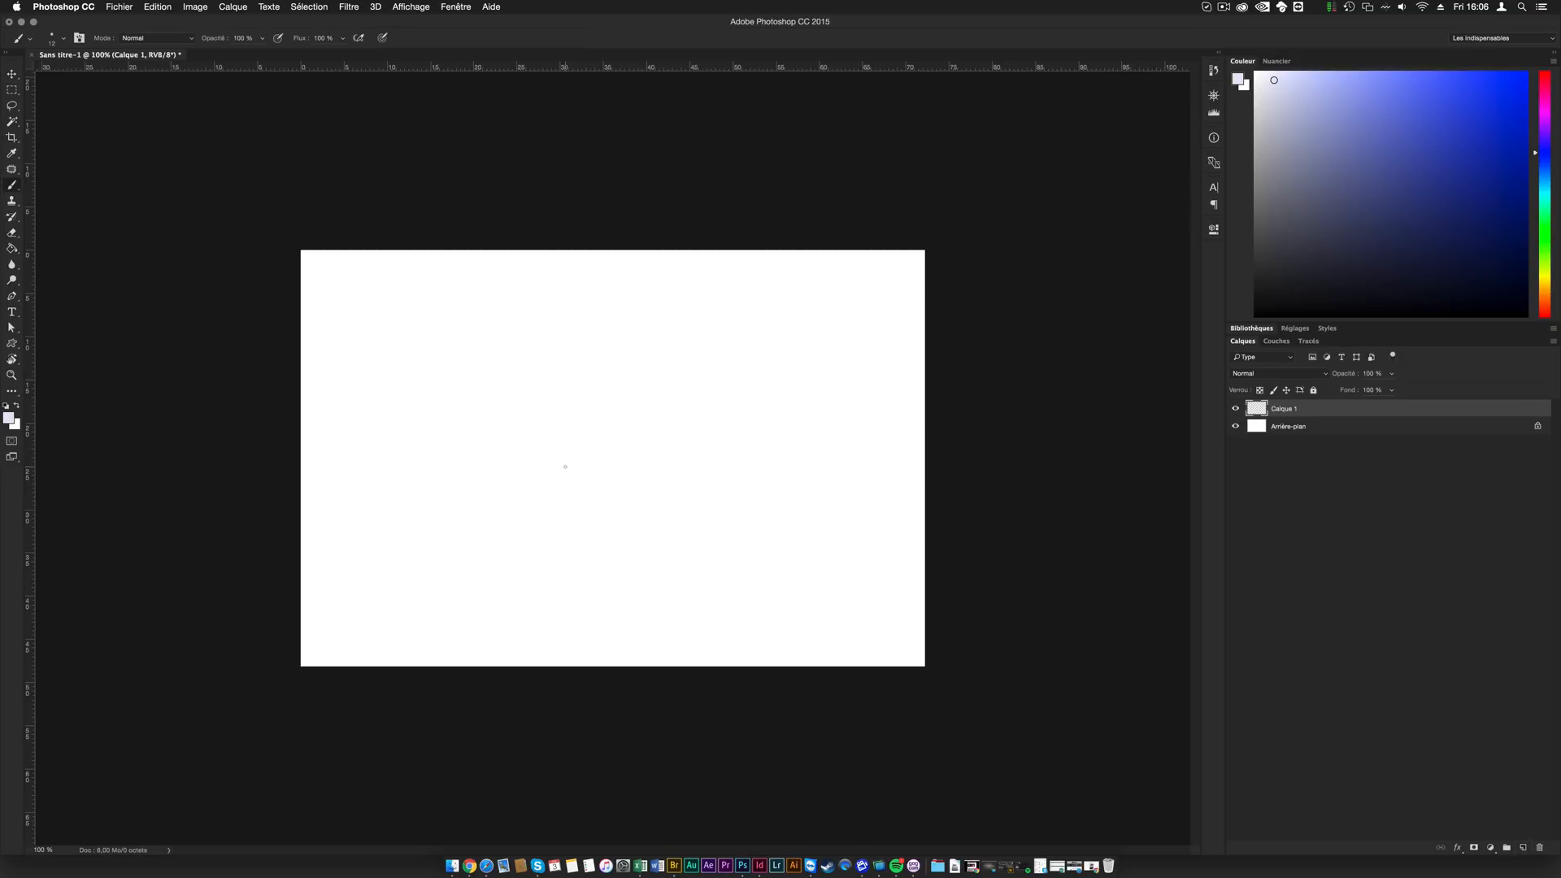
pyautogui.moveTo(537, 440)
pyautogui.mouseDown()
pyautogui.moveTo(592, 441)
pyautogui.moveTo(628, 226)
pyautogui.moveTo(659, 600)
pyautogui.mouseUp()
pyautogui.press('d')
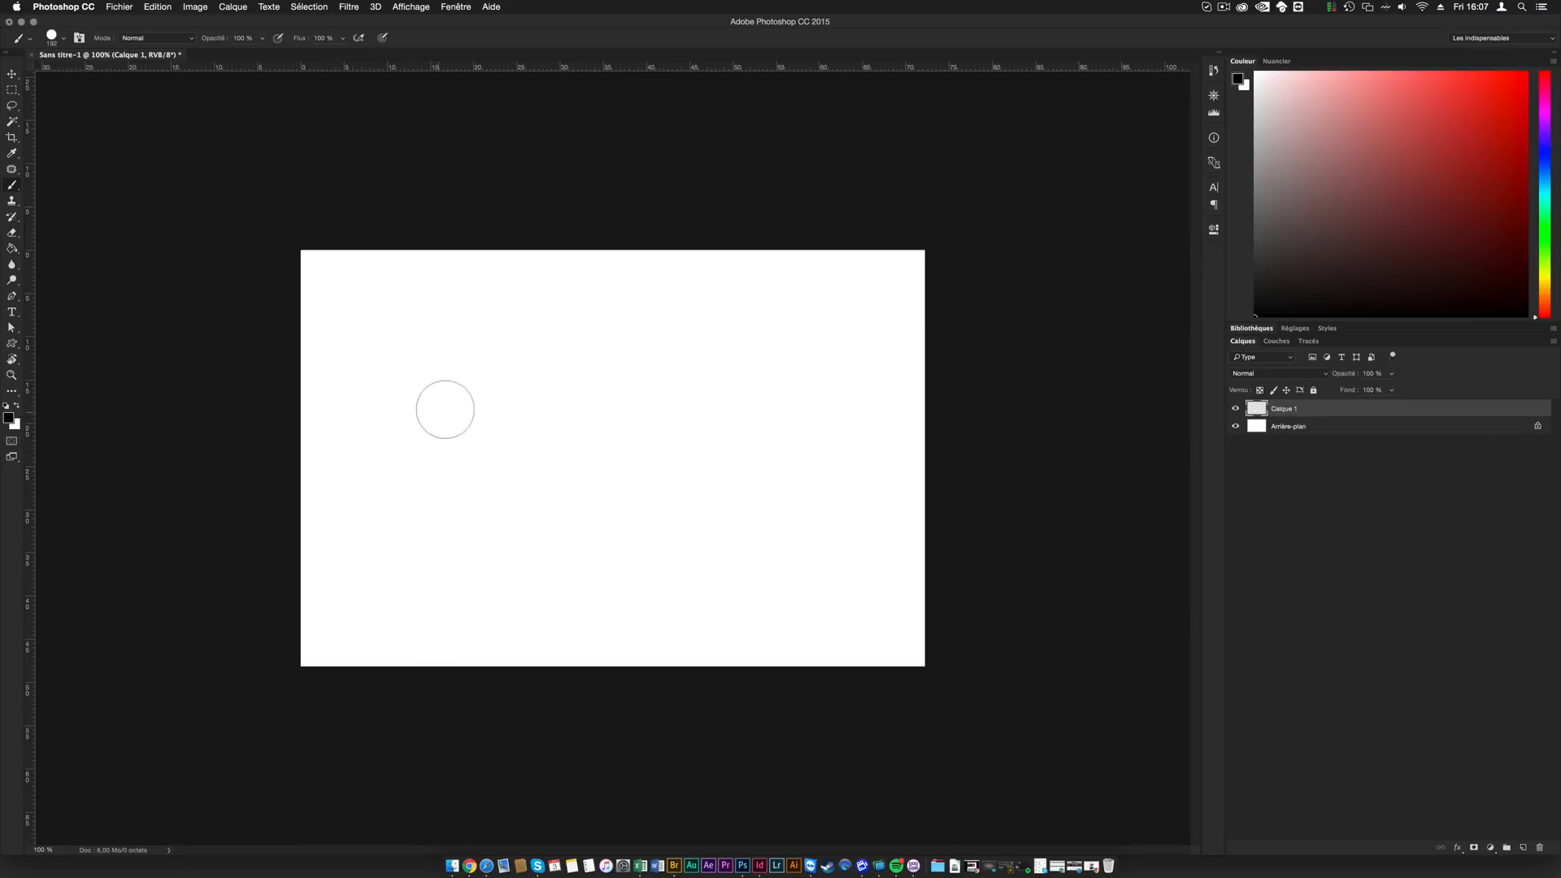
pyautogui.click(410, 438)
pyautogui.moveTo(440, 444)
pyautogui.mouseDown()
pyautogui.moveTo(680, 433)
pyautogui.moveTo(438, 457)
pyautogui.moveTo(484, 404)
pyautogui.moveTo(614, 395)
pyautogui.mouseUp()
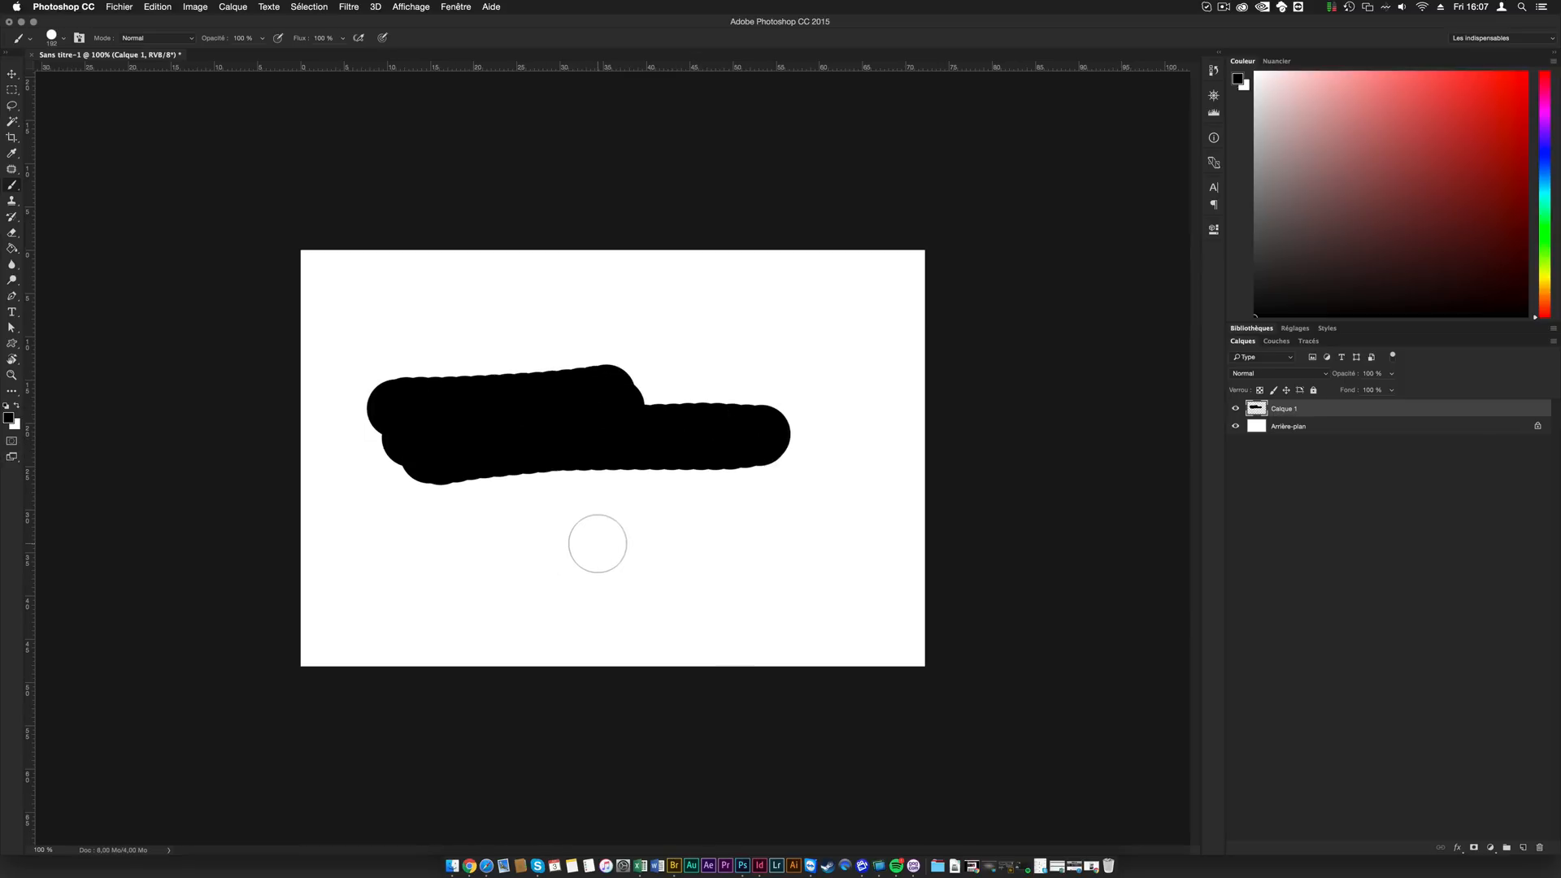
# - Undo and redo the last black stroke, and do the same with a second black stroke painted across the lower canvas
pyautogui.press('super+z')
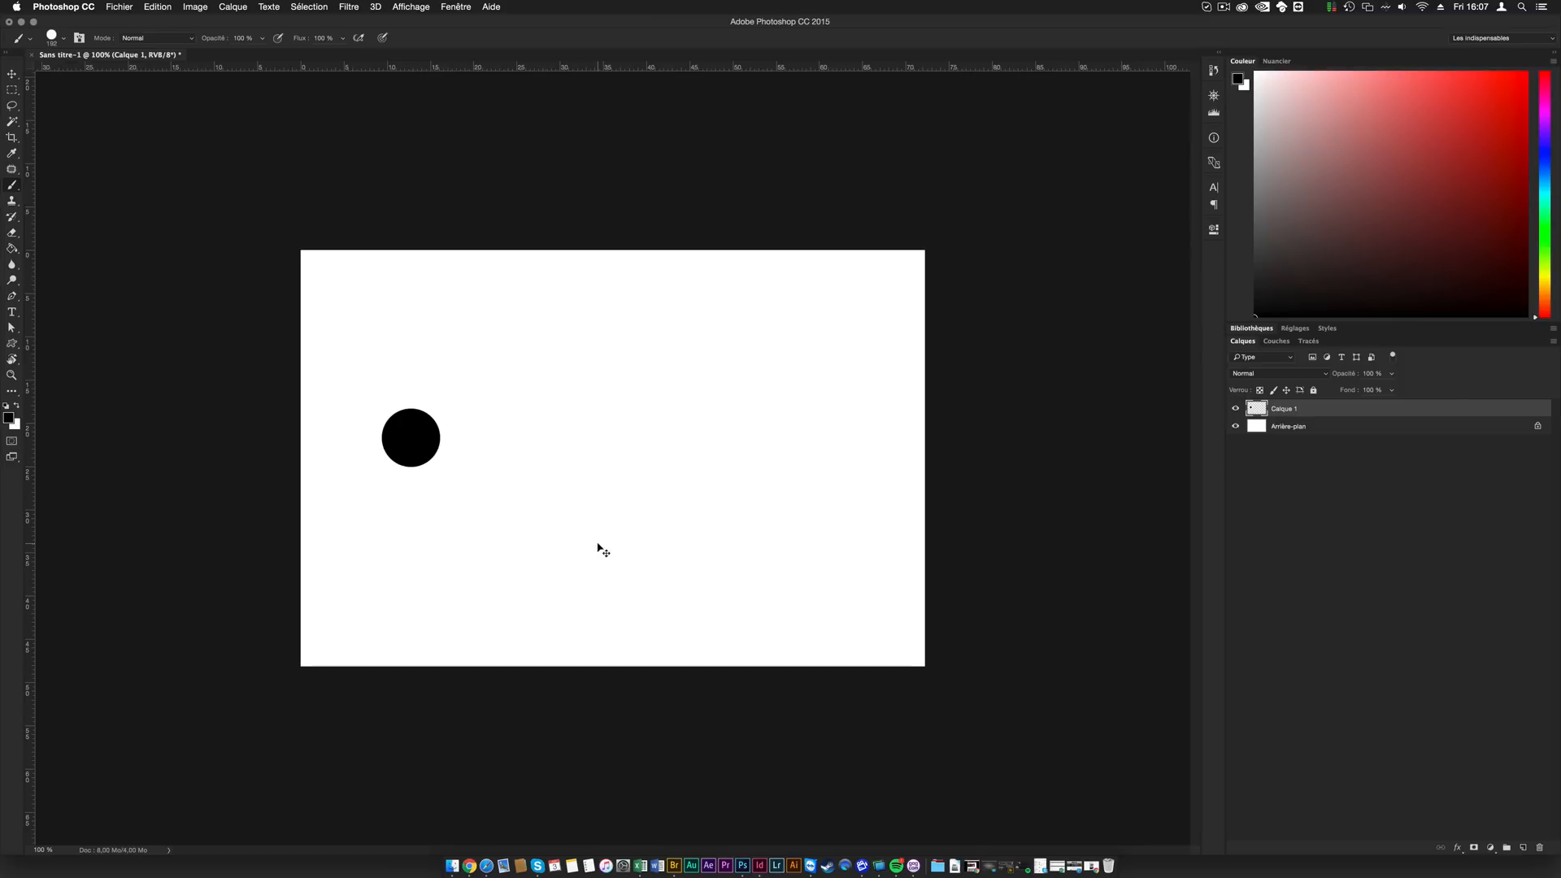
pyautogui.press('super+z')
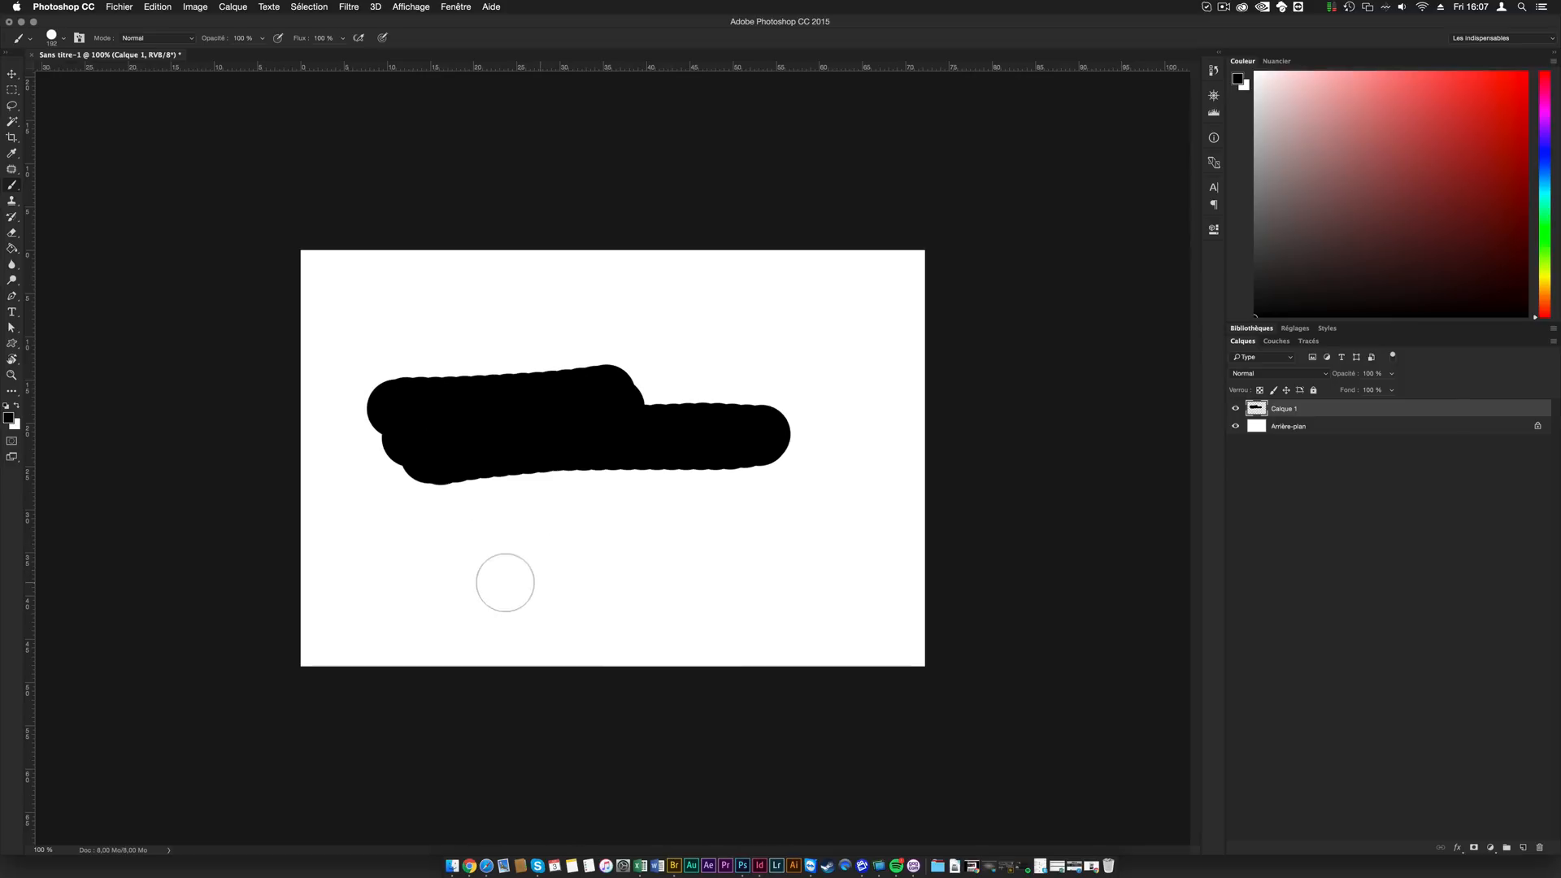
pyautogui.moveTo(458, 589)
pyautogui.mouseDown()
pyautogui.moveTo(949, 594)
pyautogui.moveTo(868, 571)
pyautogui.mouseUp()
pyautogui.press('z')
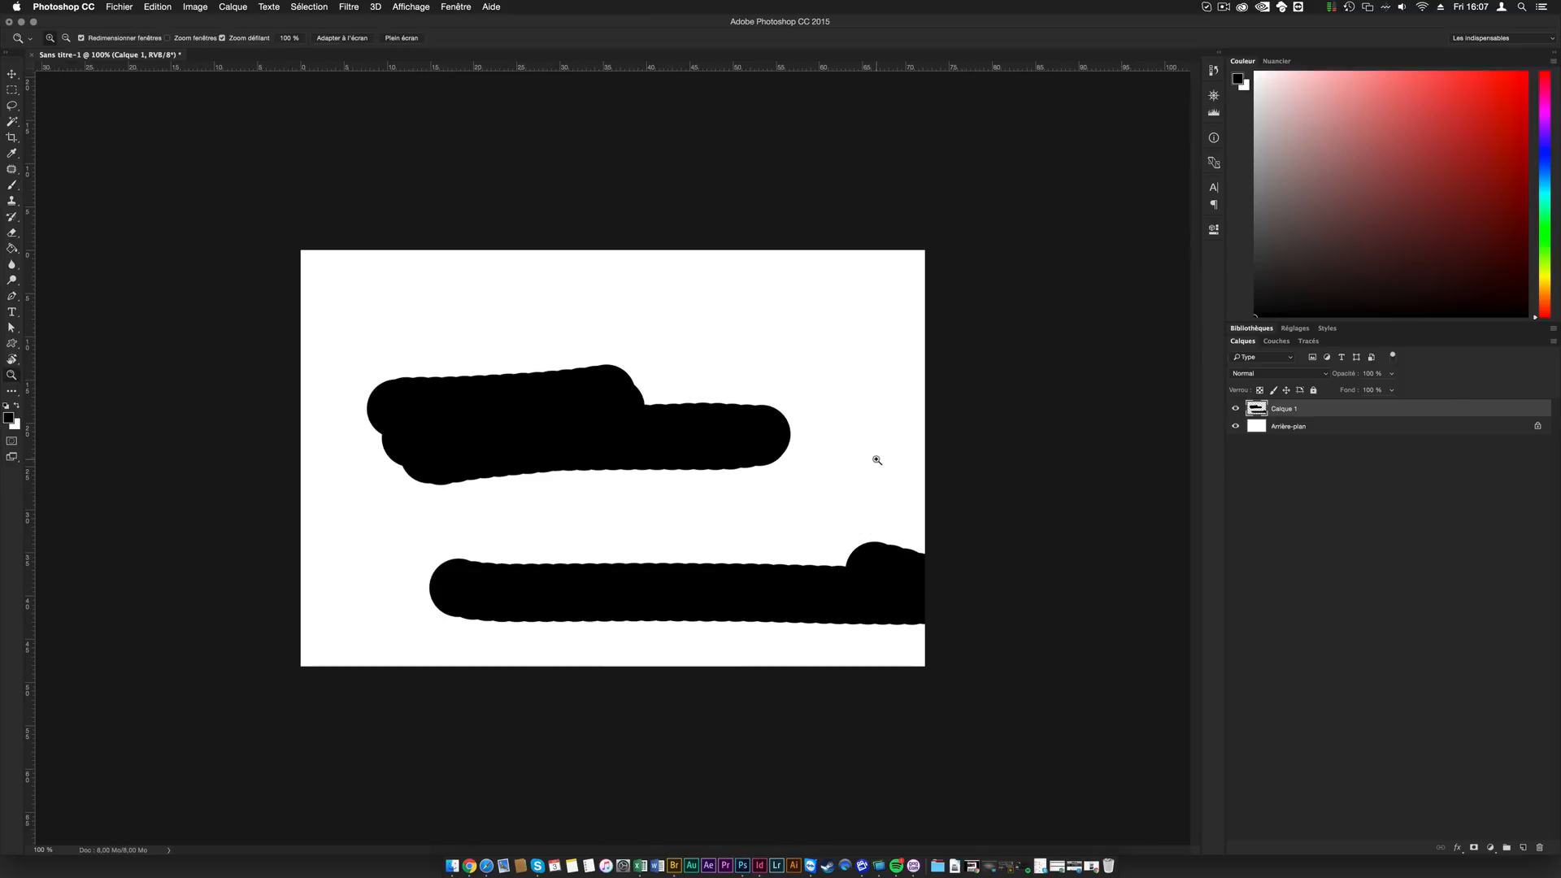
pyautogui.press('super+z')
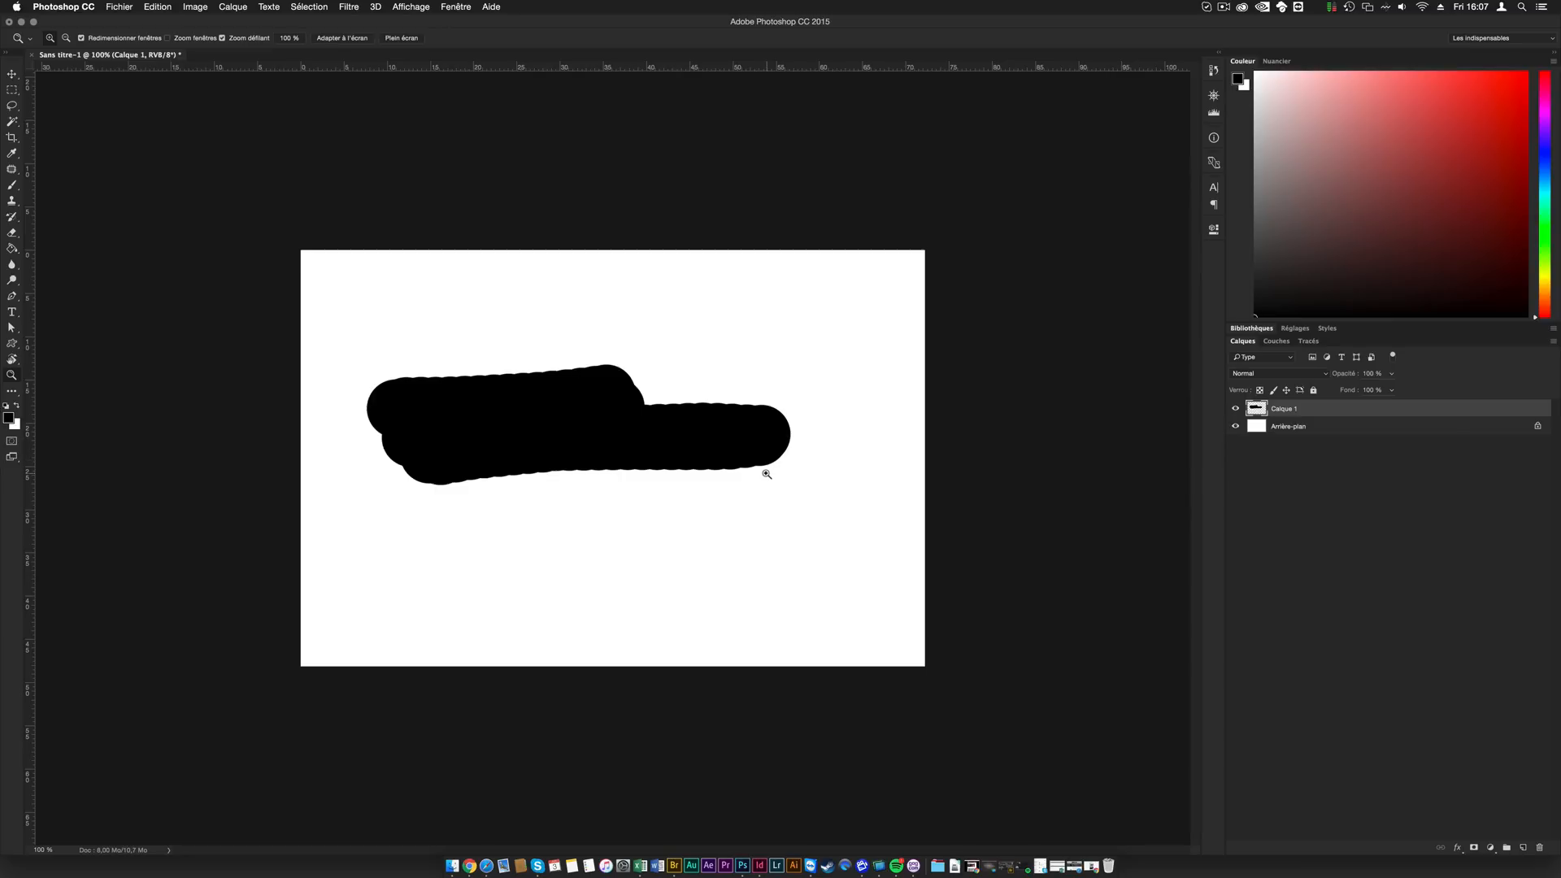
pyautogui.press('super+z')
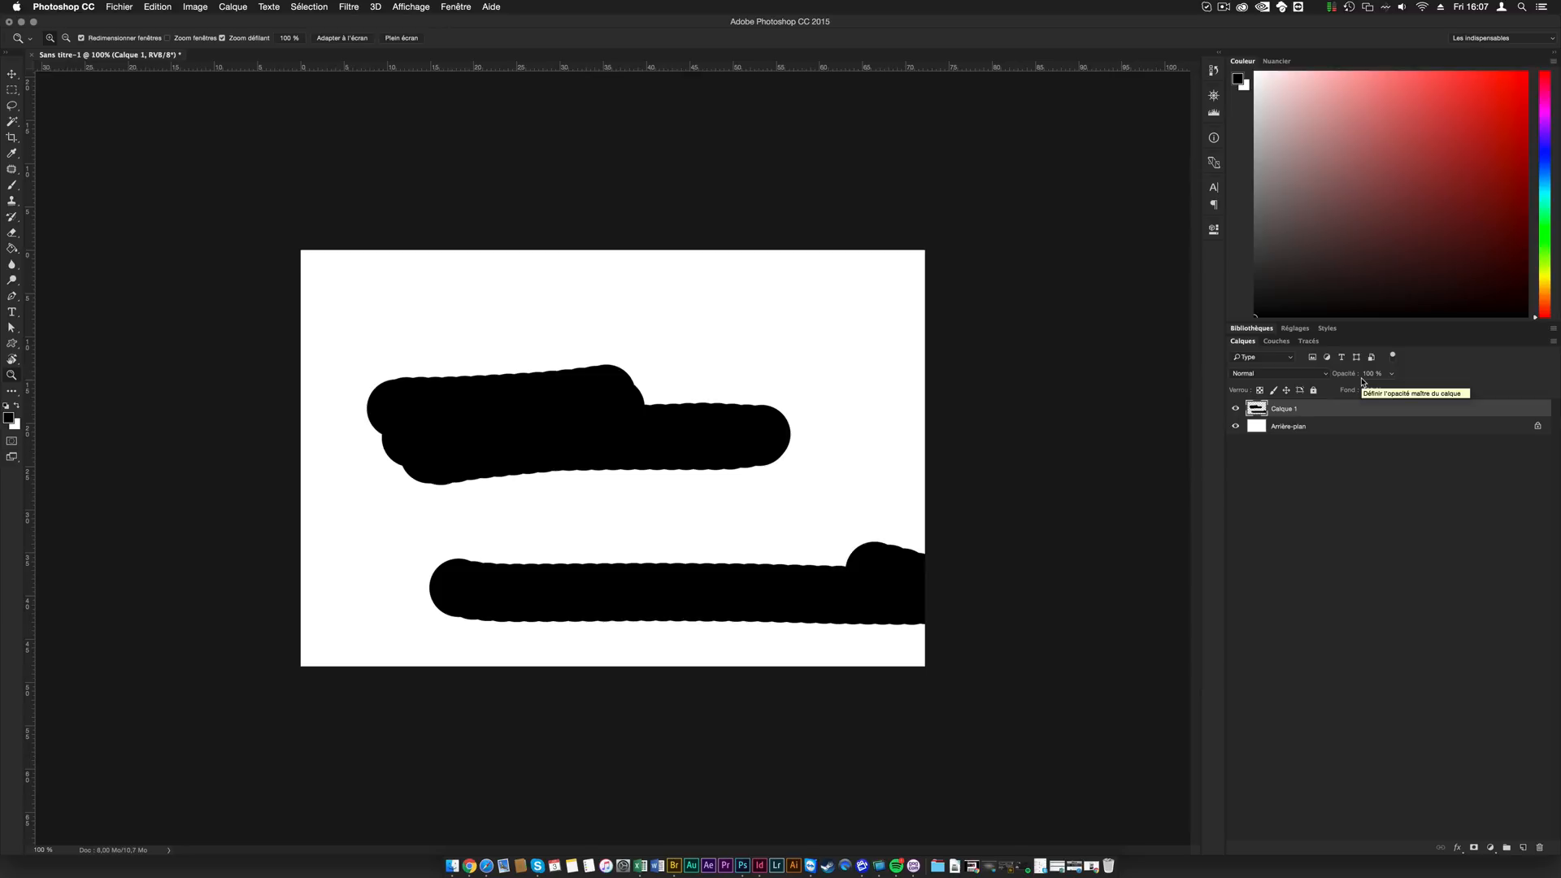
# - Delete the painted layer and show the History panel as an enlarged floating panel
pyautogui.press('BackSpace')
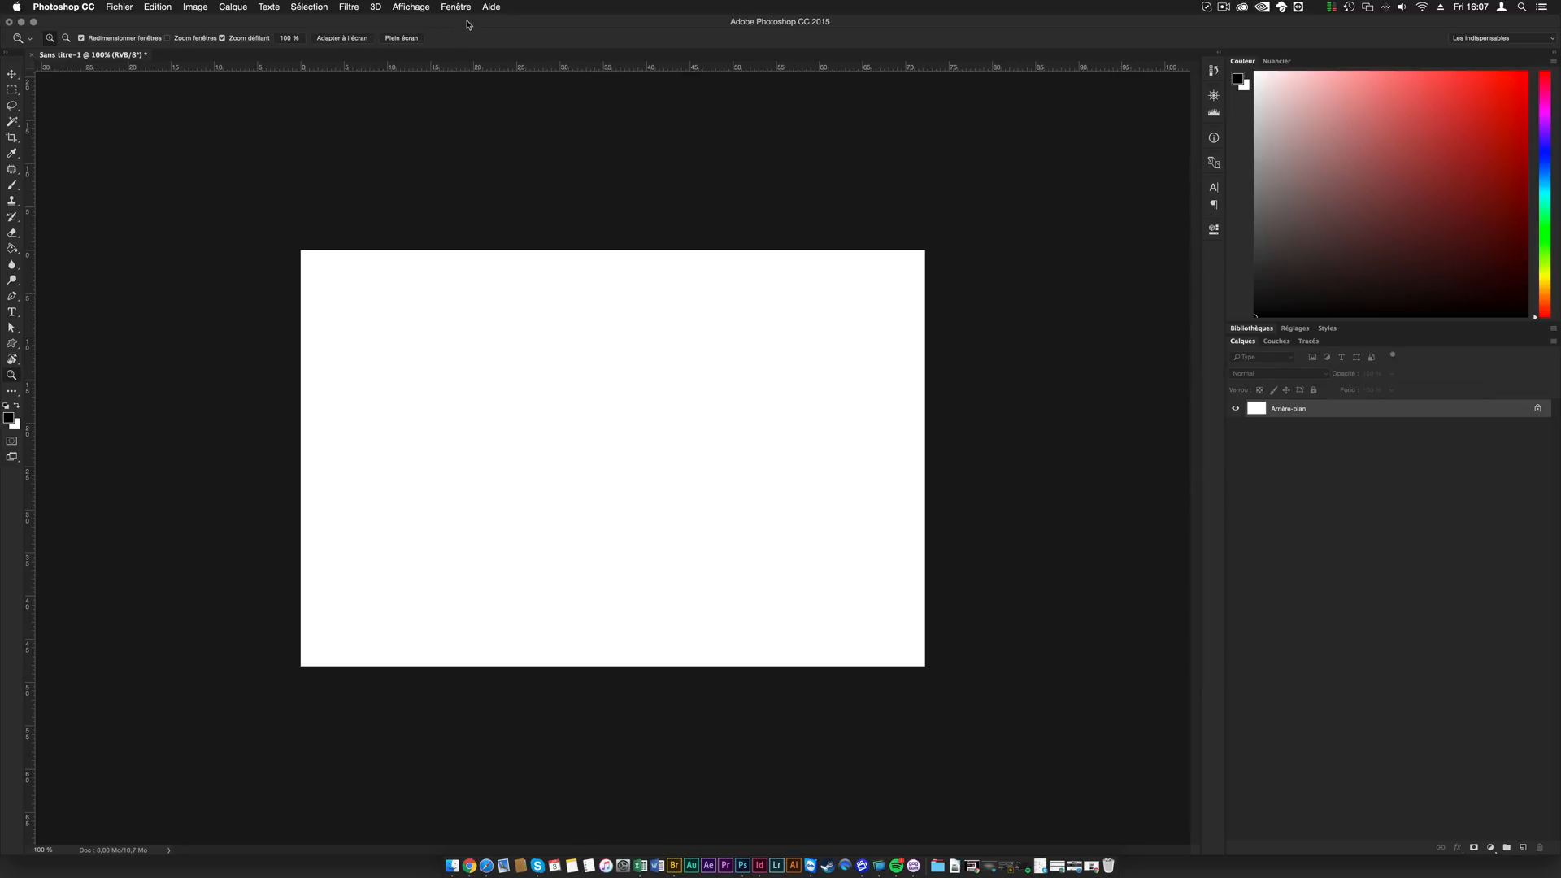
pyautogui.click(457, 7)
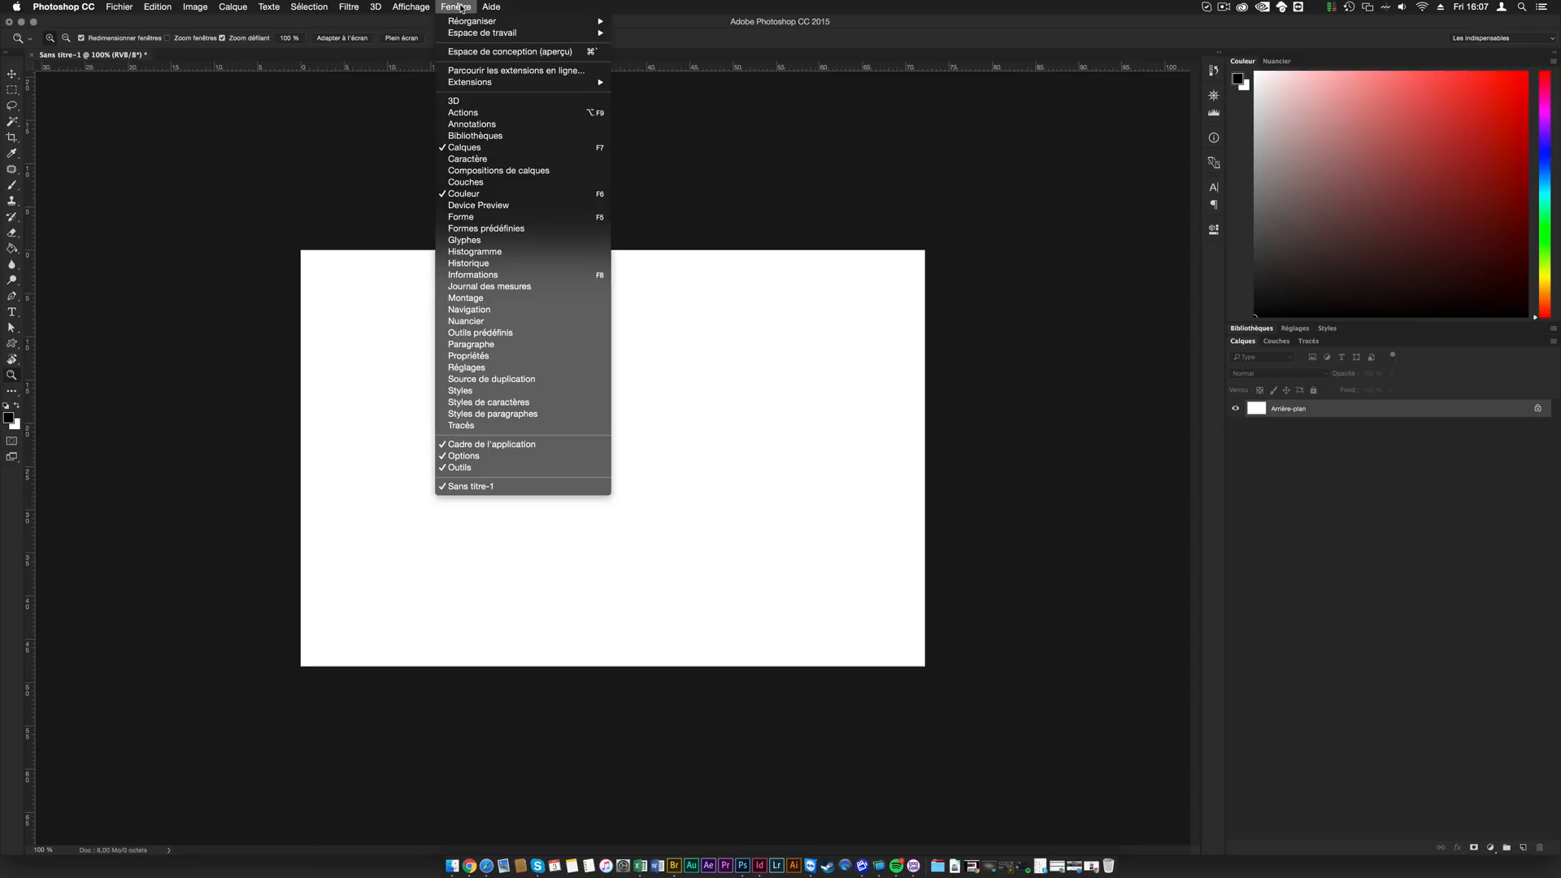
pyautogui.click(498, 263)
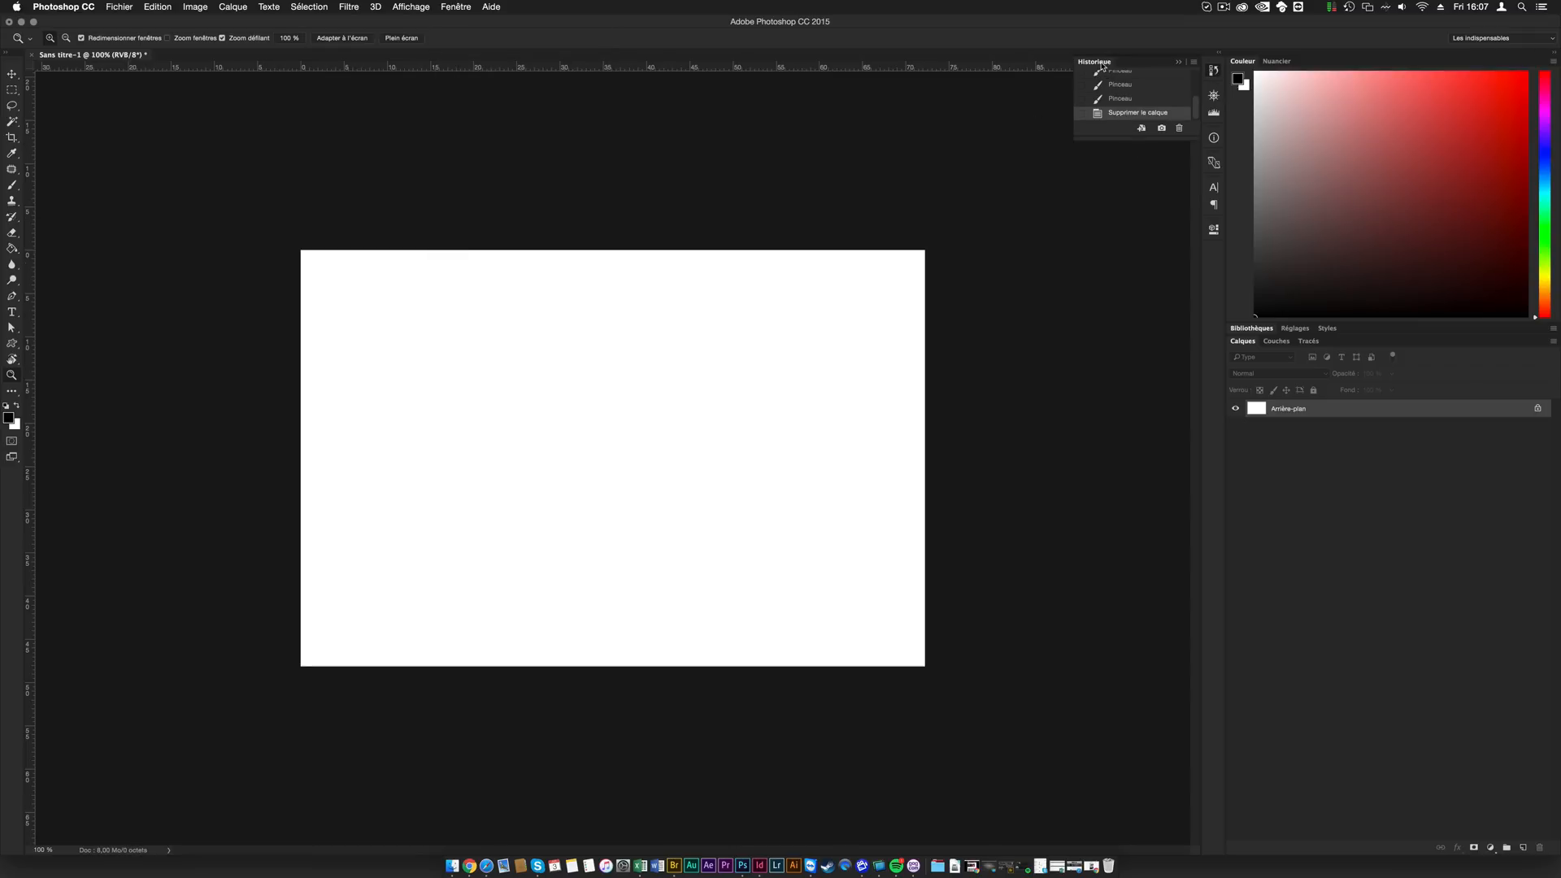
pyautogui.moveTo(1107, 70); pyautogui.dragTo(1019, 96)
pyautogui.moveTo(1111, 165); pyautogui.dragTo(1181, 260)
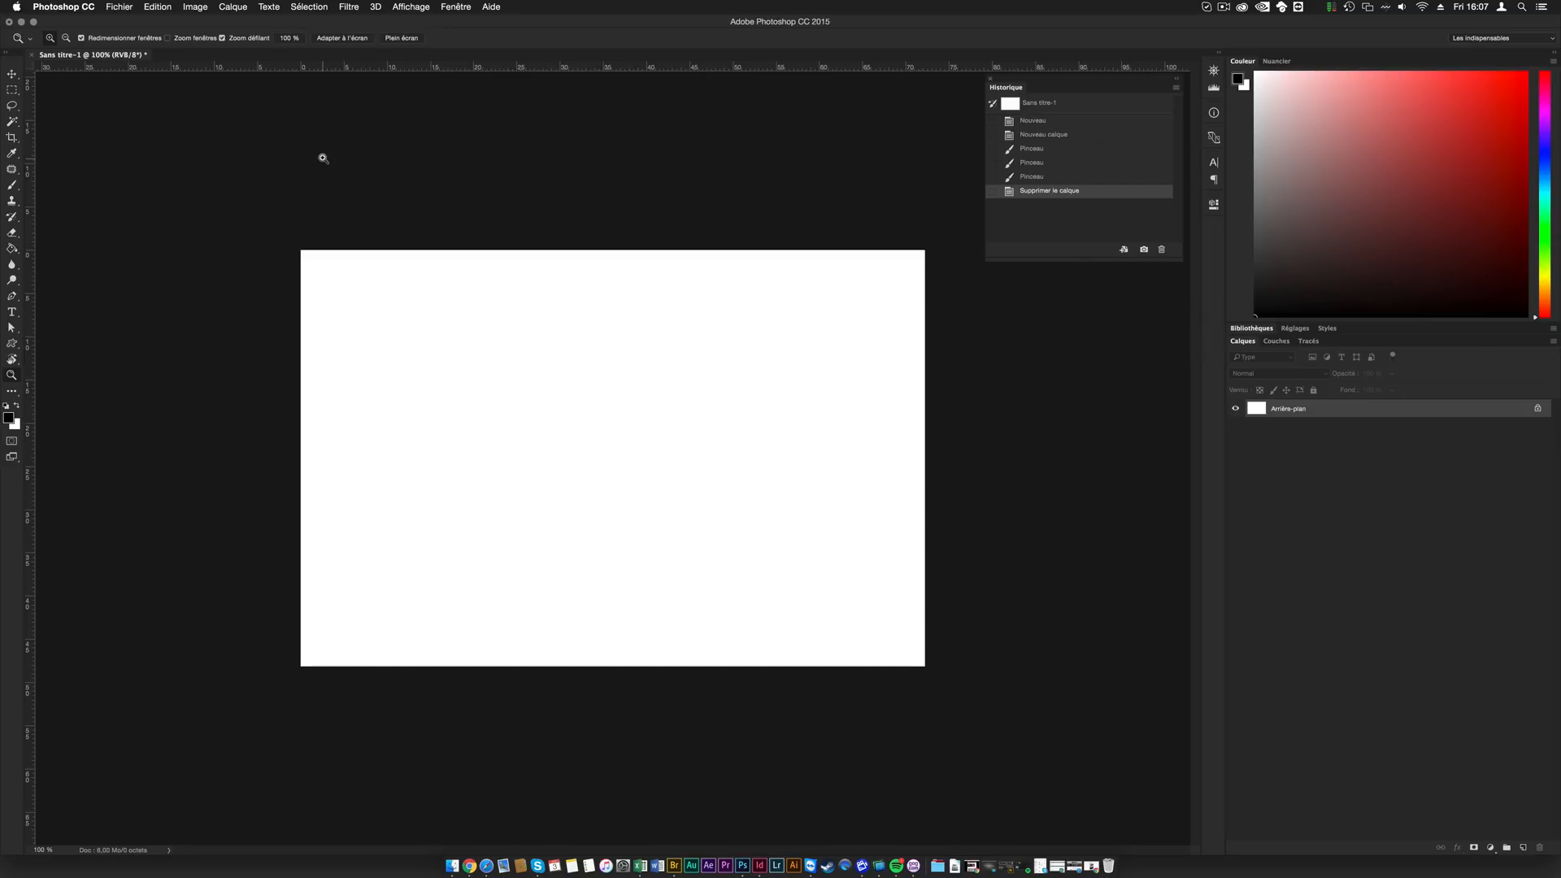
# - Examine the number of history states in the performance preferences
pyautogui.press('super+k')
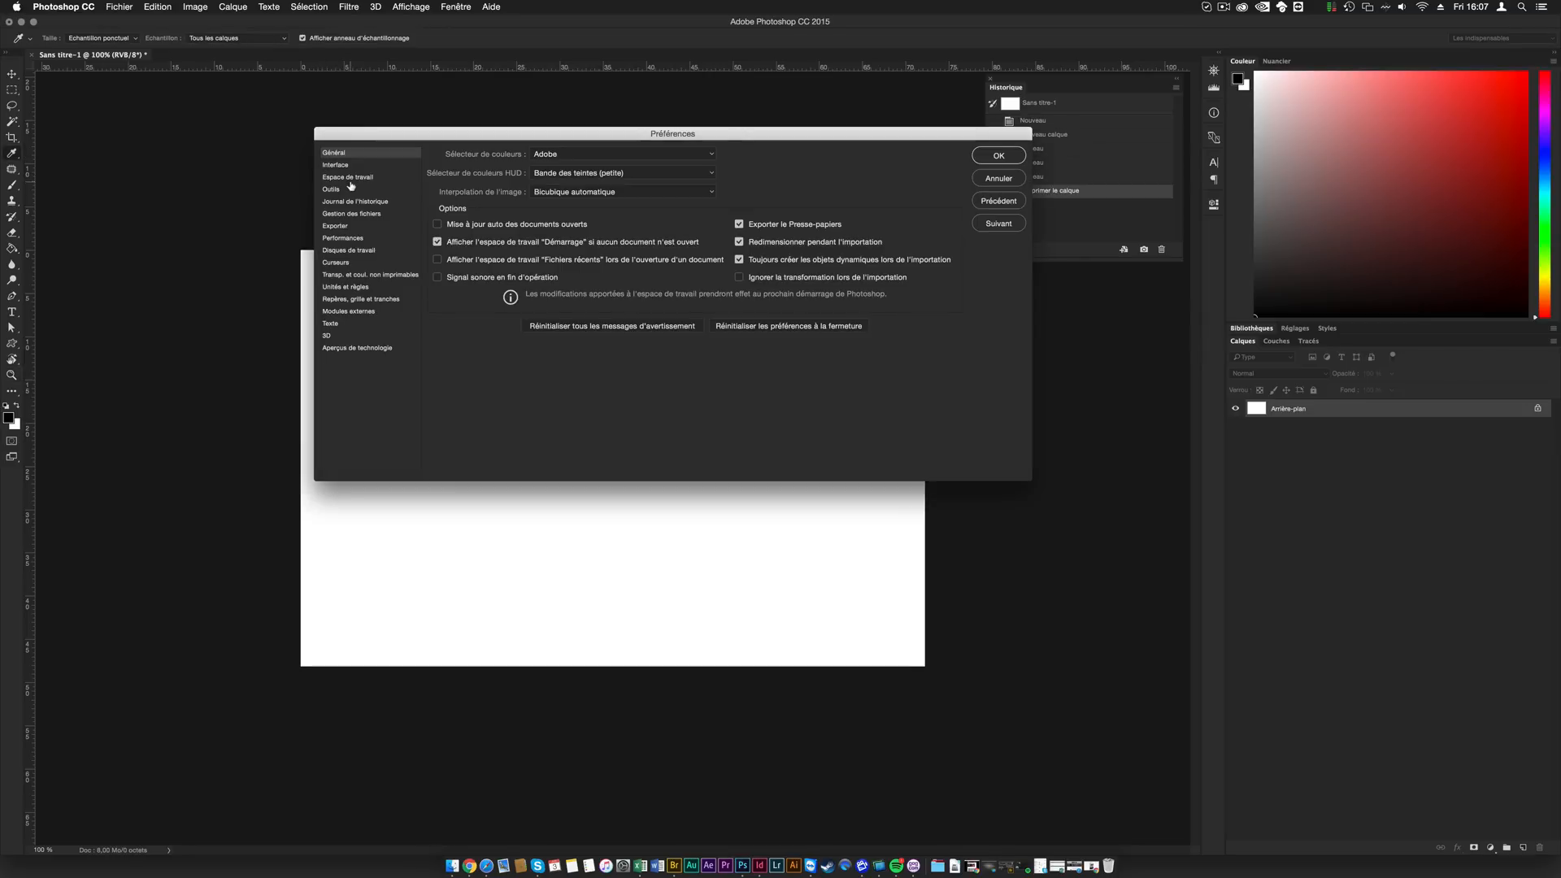
pyautogui.click(367, 238)
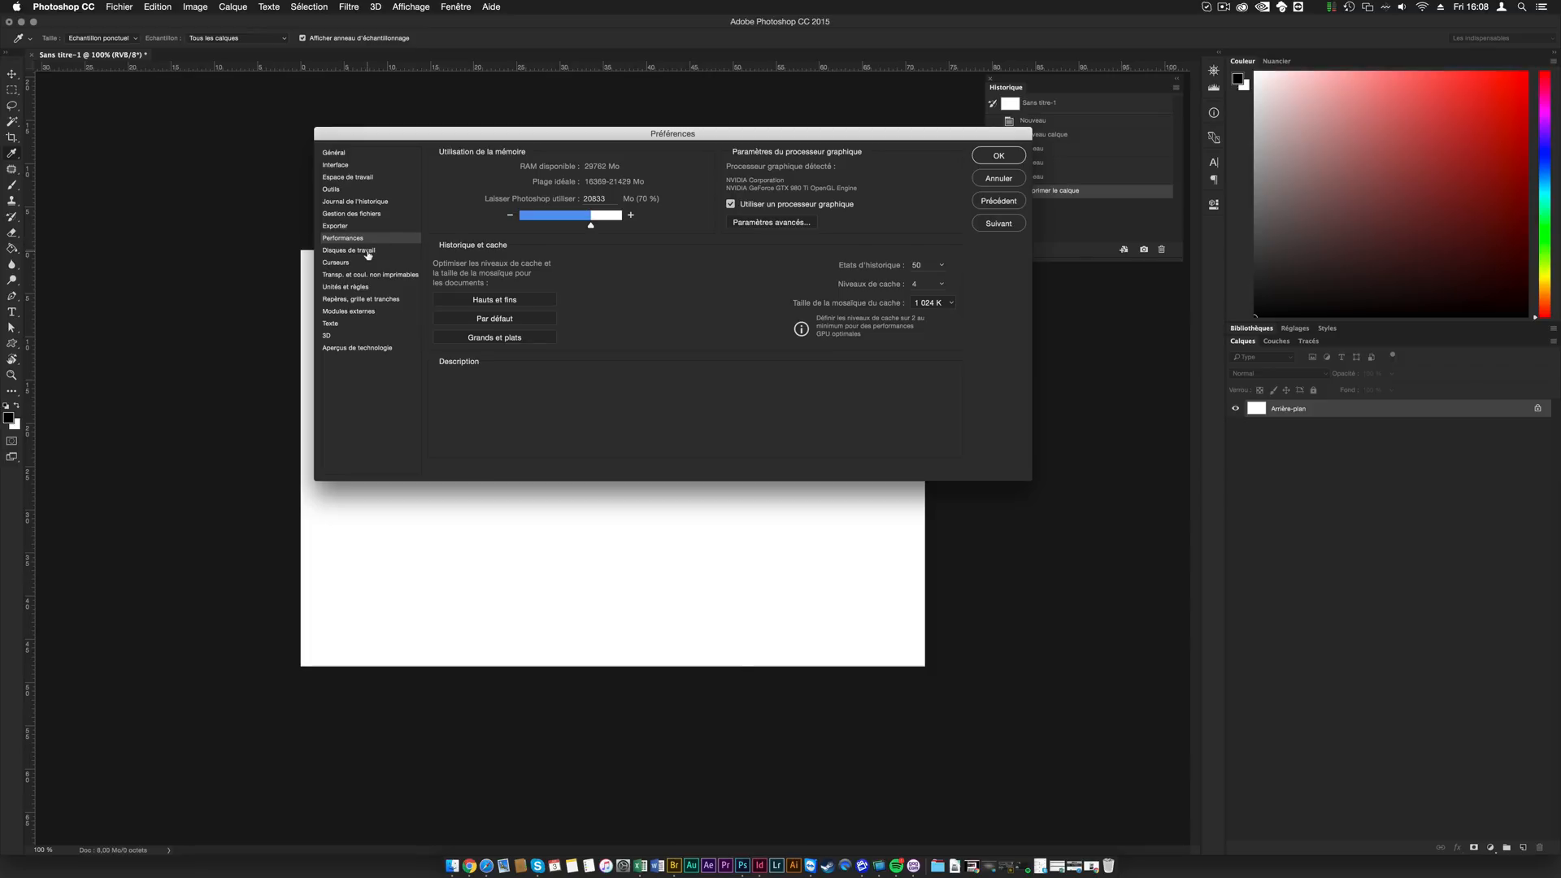
pyautogui.moveTo(900, 269)
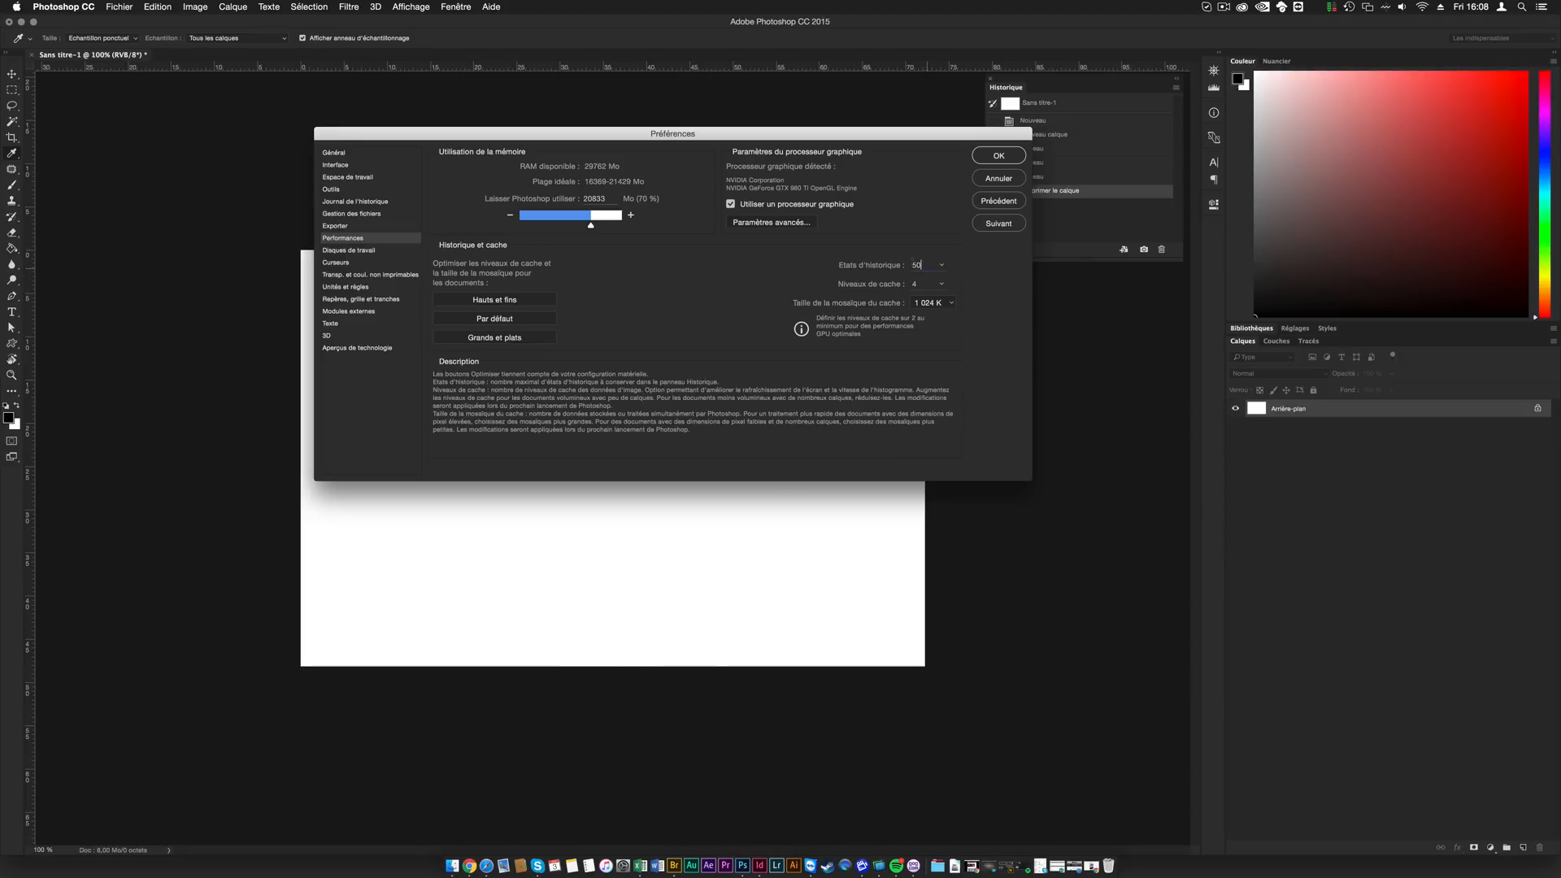
pyautogui.doubleClick(923, 266)
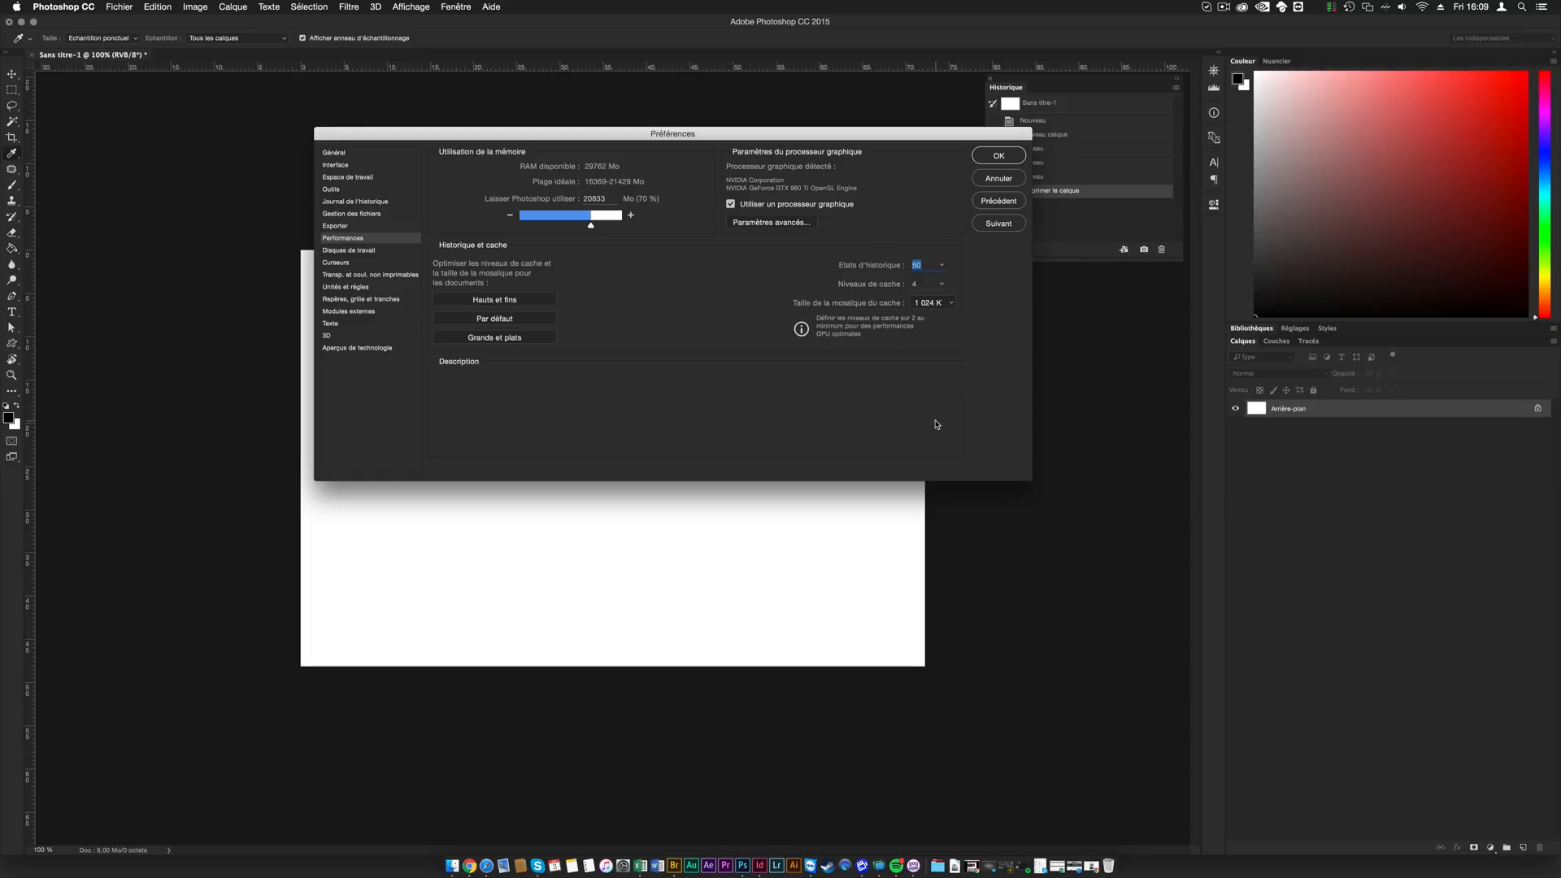
pyautogui.click(999, 155)
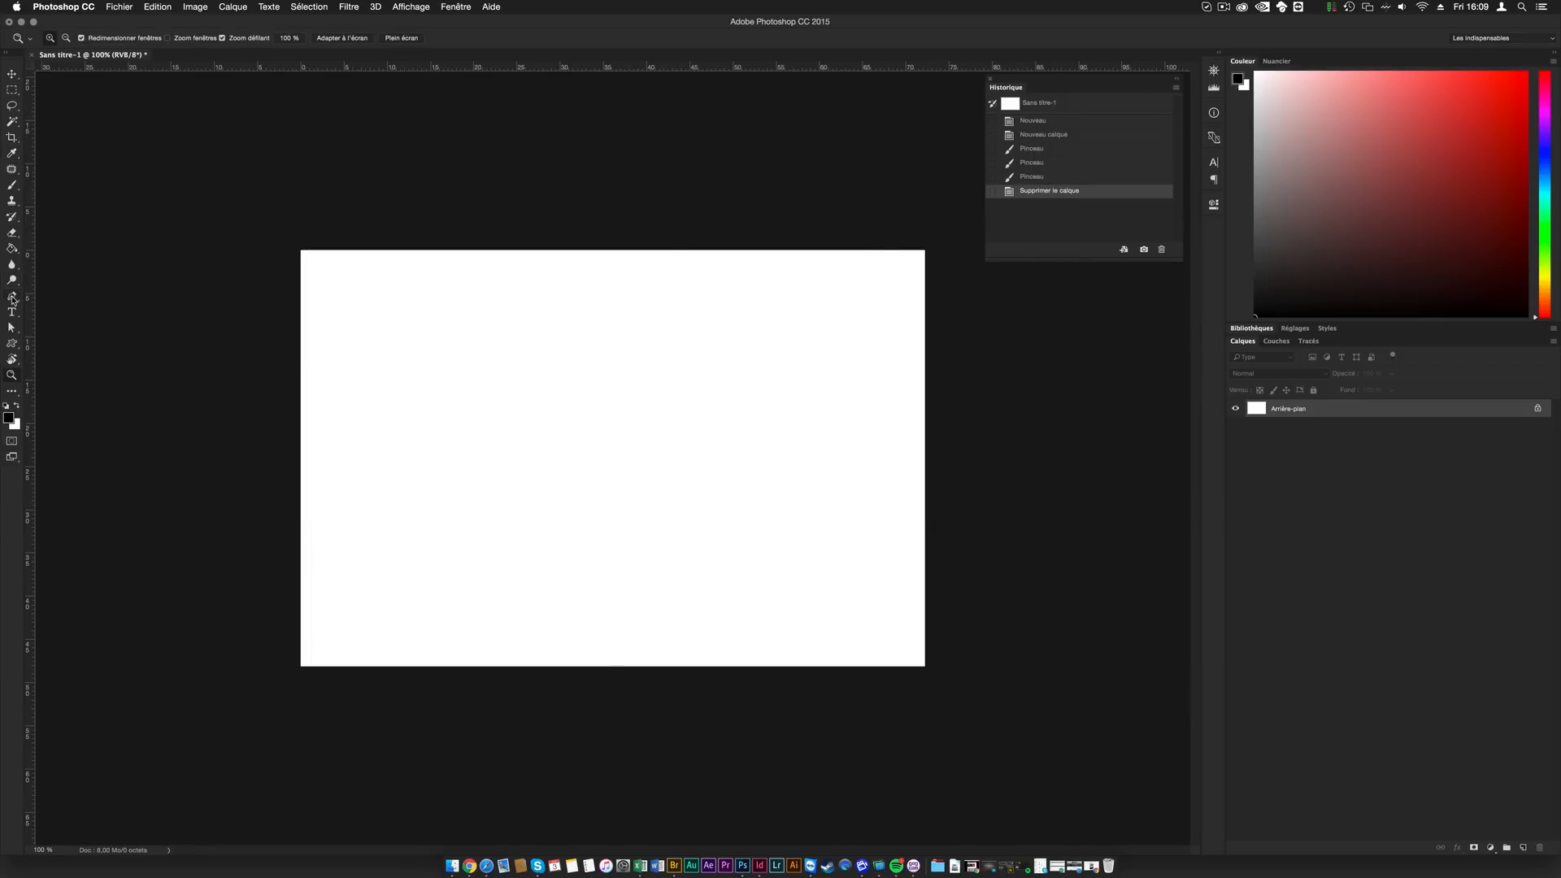
pyautogui.click(521, 346)
pyautogui.click(523, 347)
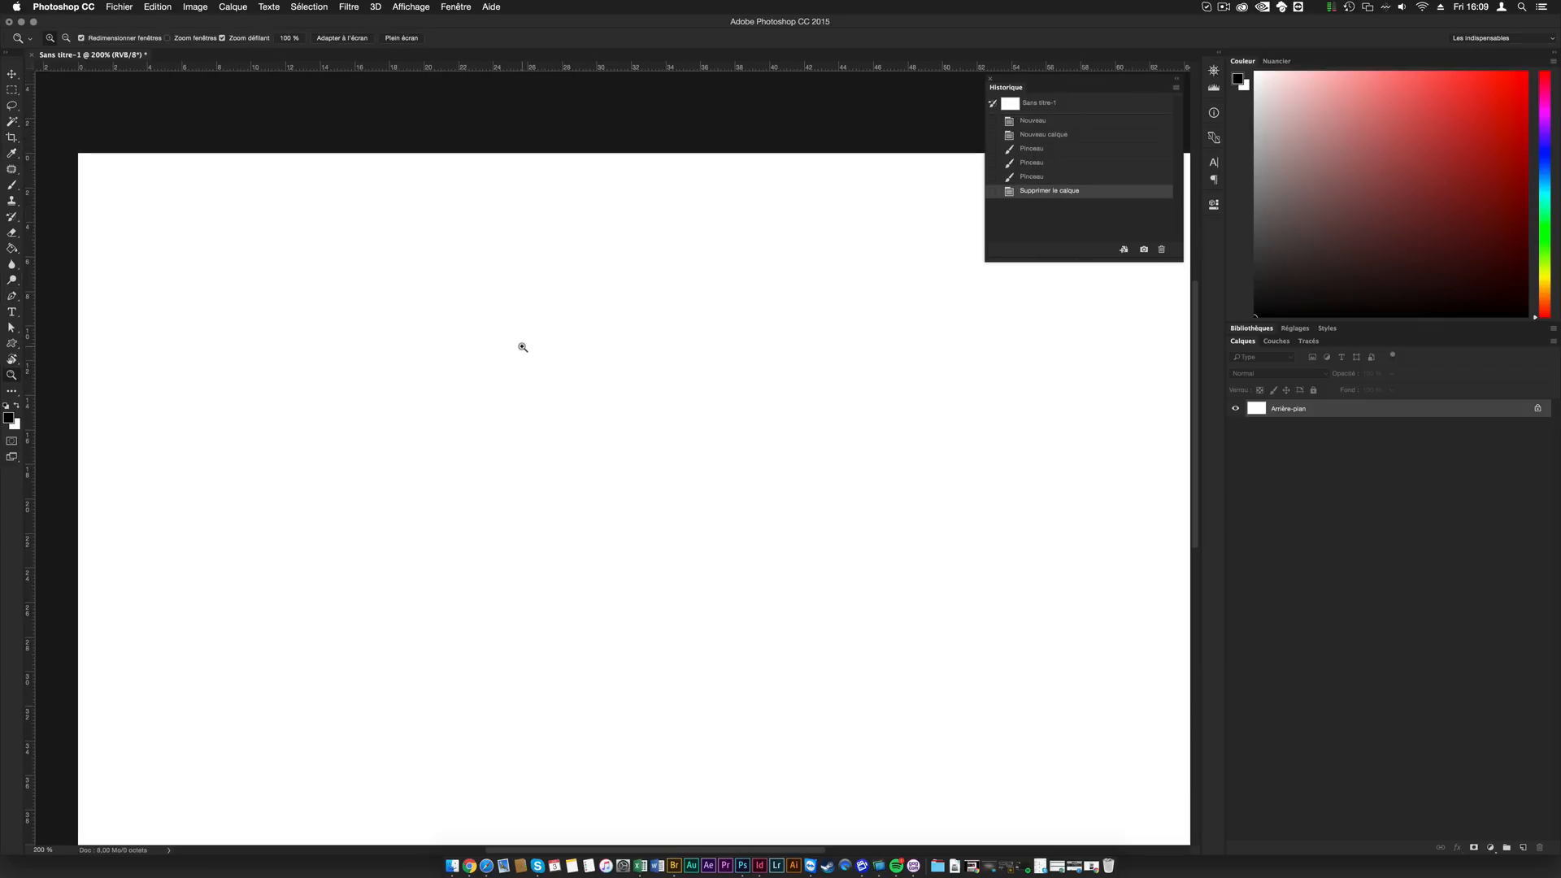
pyautogui.keyDown('alt'); pyautogui.click(523, 347); pyautogui.keyUp('alt')
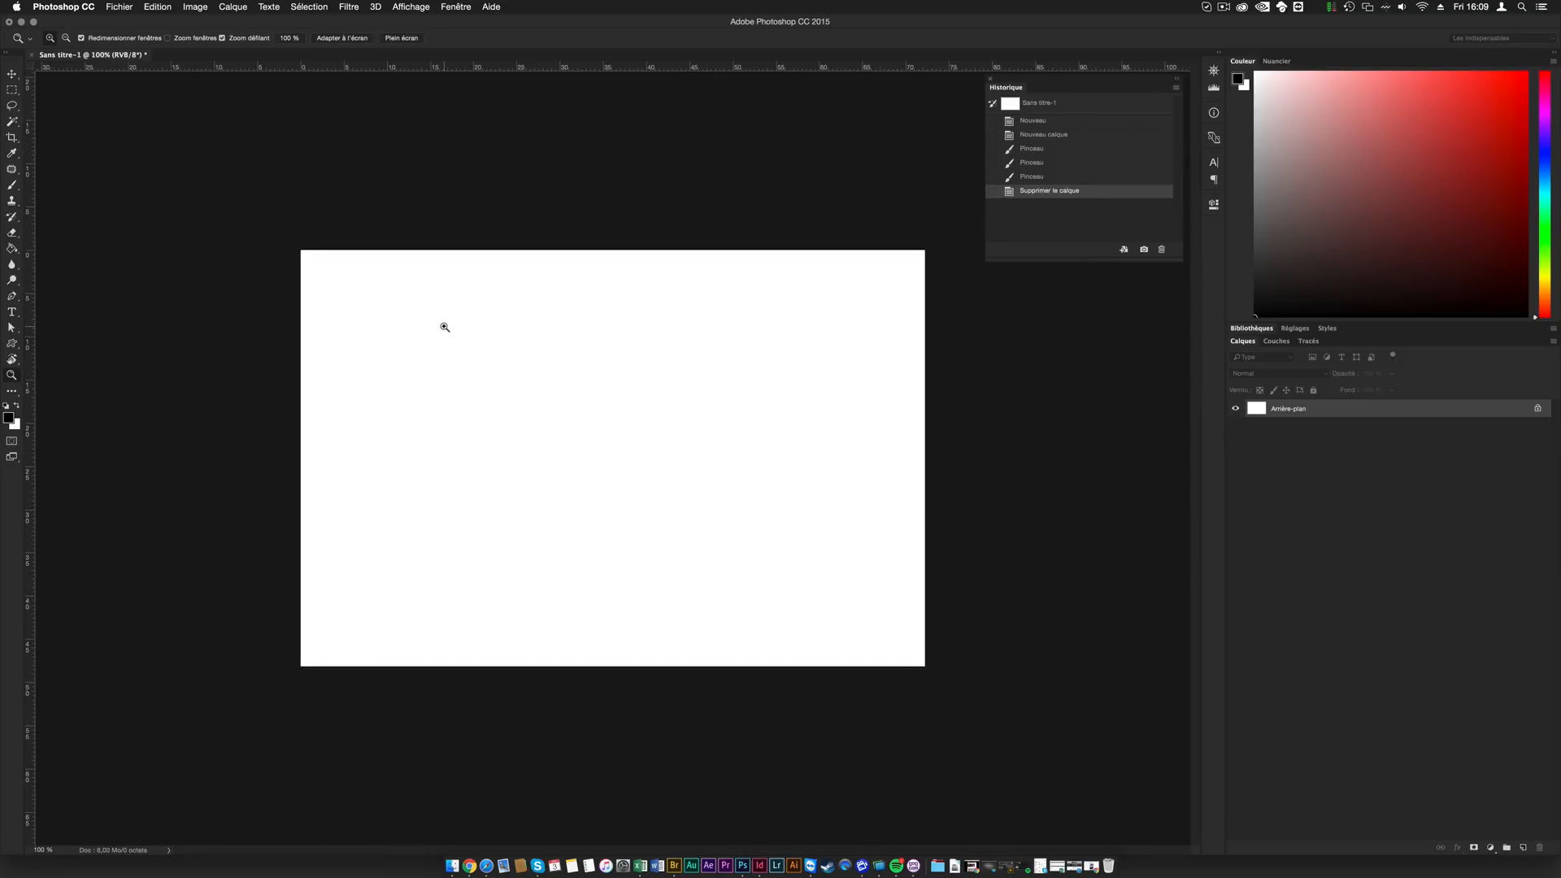
# - Paint two wide black brush shapes on the background, one across the upper half and one below it
pyautogui.click(13, 185)
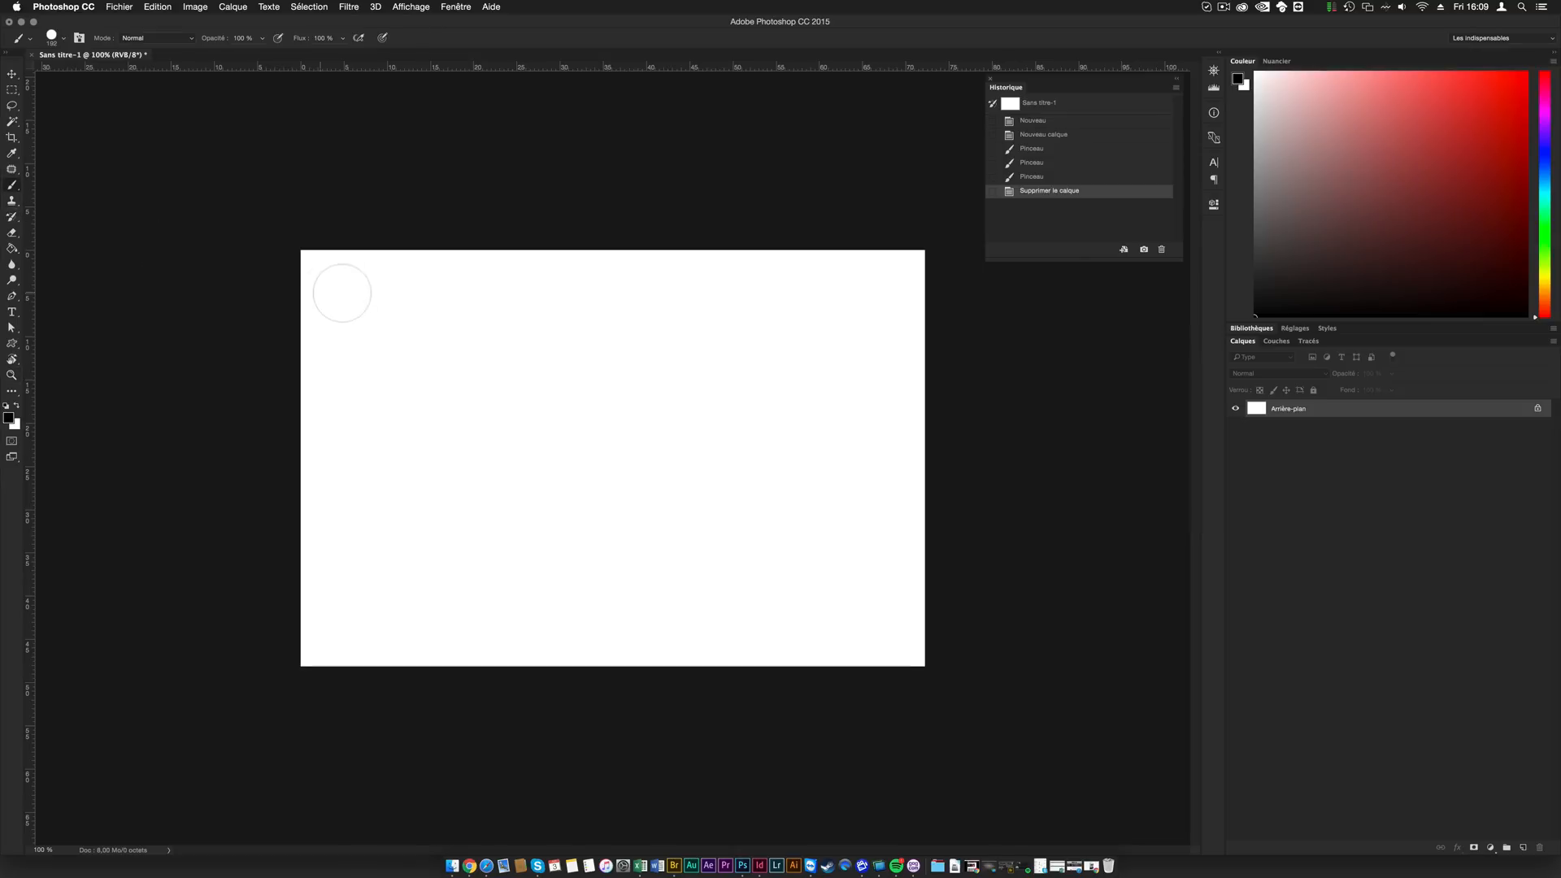
pyautogui.moveTo(416, 341)
pyautogui.mouseDown()
pyautogui.moveTo(522, 346)
pyautogui.moveTo(651, 383)
pyautogui.moveTo(722, 353)
pyautogui.moveTo(674, 318)
pyautogui.moveTo(673, 367)
pyautogui.moveTo(624, 375)
pyautogui.moveTo(647, 331)
pyautogui.moveTo(575, 366)
pyautogui.moveTo(532, 365)
pyautogui.moveTo(490, 319)
pyautogui.moveTo(451, 374)
pyautogui.moveTo(414, 308)
pyautogui.moveTo(544, 368)
pyautogui.moveTo(692, 315)
pyautogui.moveTo(734, 366)
pyautogui.mouseUp()
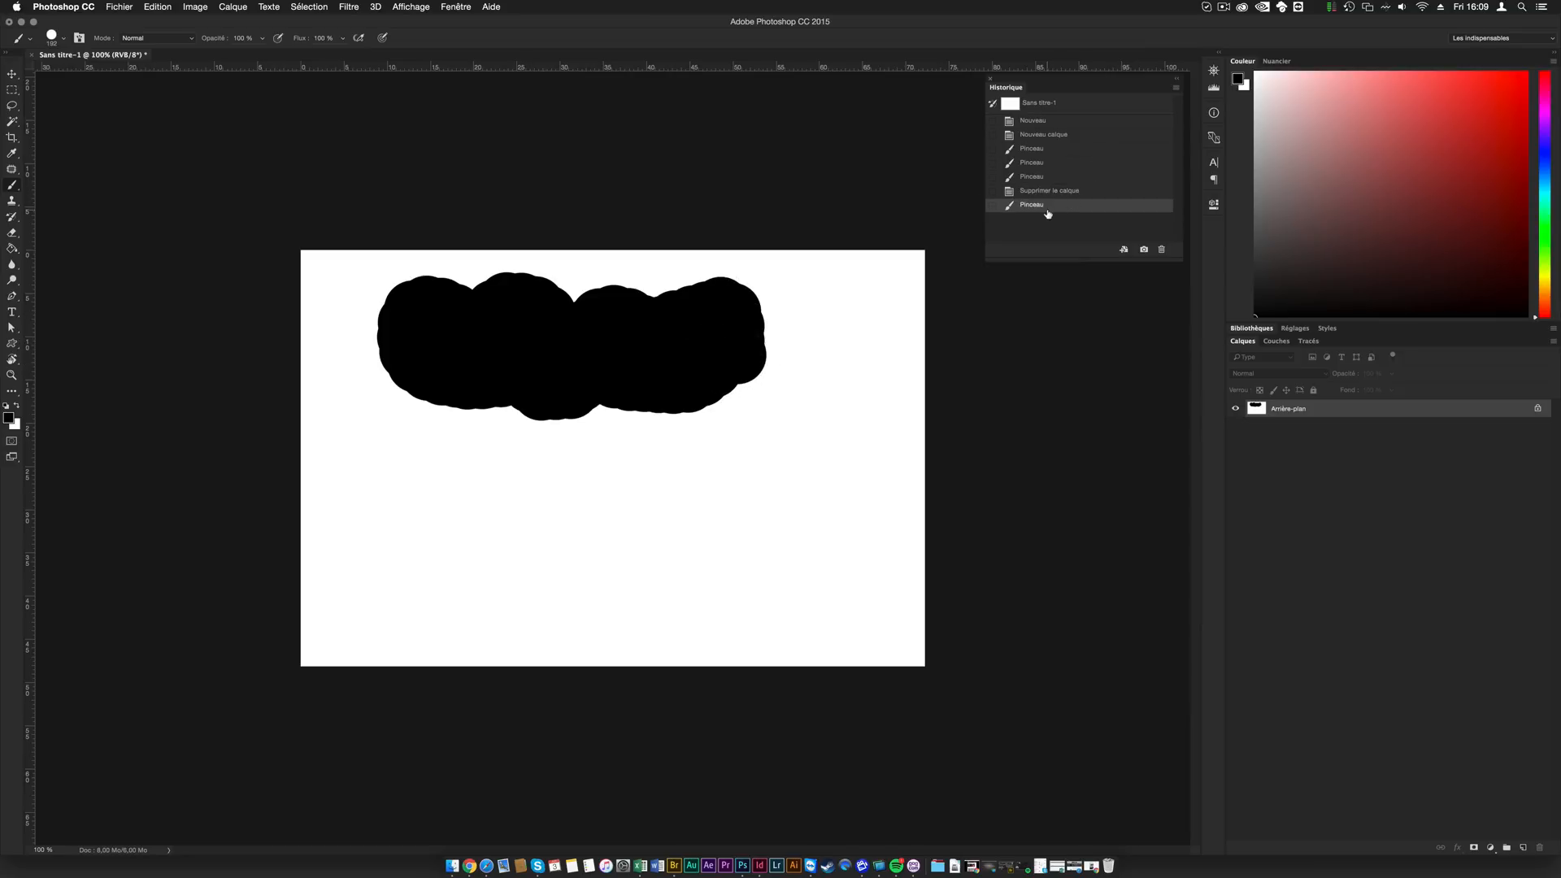
pyautogui.moveTo(428, 538)
pyautogui.mouseDown()
pyautogui.moveTo(482, 498)
pyautogui.moveTo(496, 537)
pyautogui.moveTo(528, 481)
pyautogui.moveTo(563, 542)
pyautogui.moveTo(605, 472)
pyautogui.moveTo(637, 543)
pyautogui.moveTo(669, 476)
pyautogui.moveTo(691, 531)
pyautogui.moveTo(726, 483)
pyautogui.mouseUp()
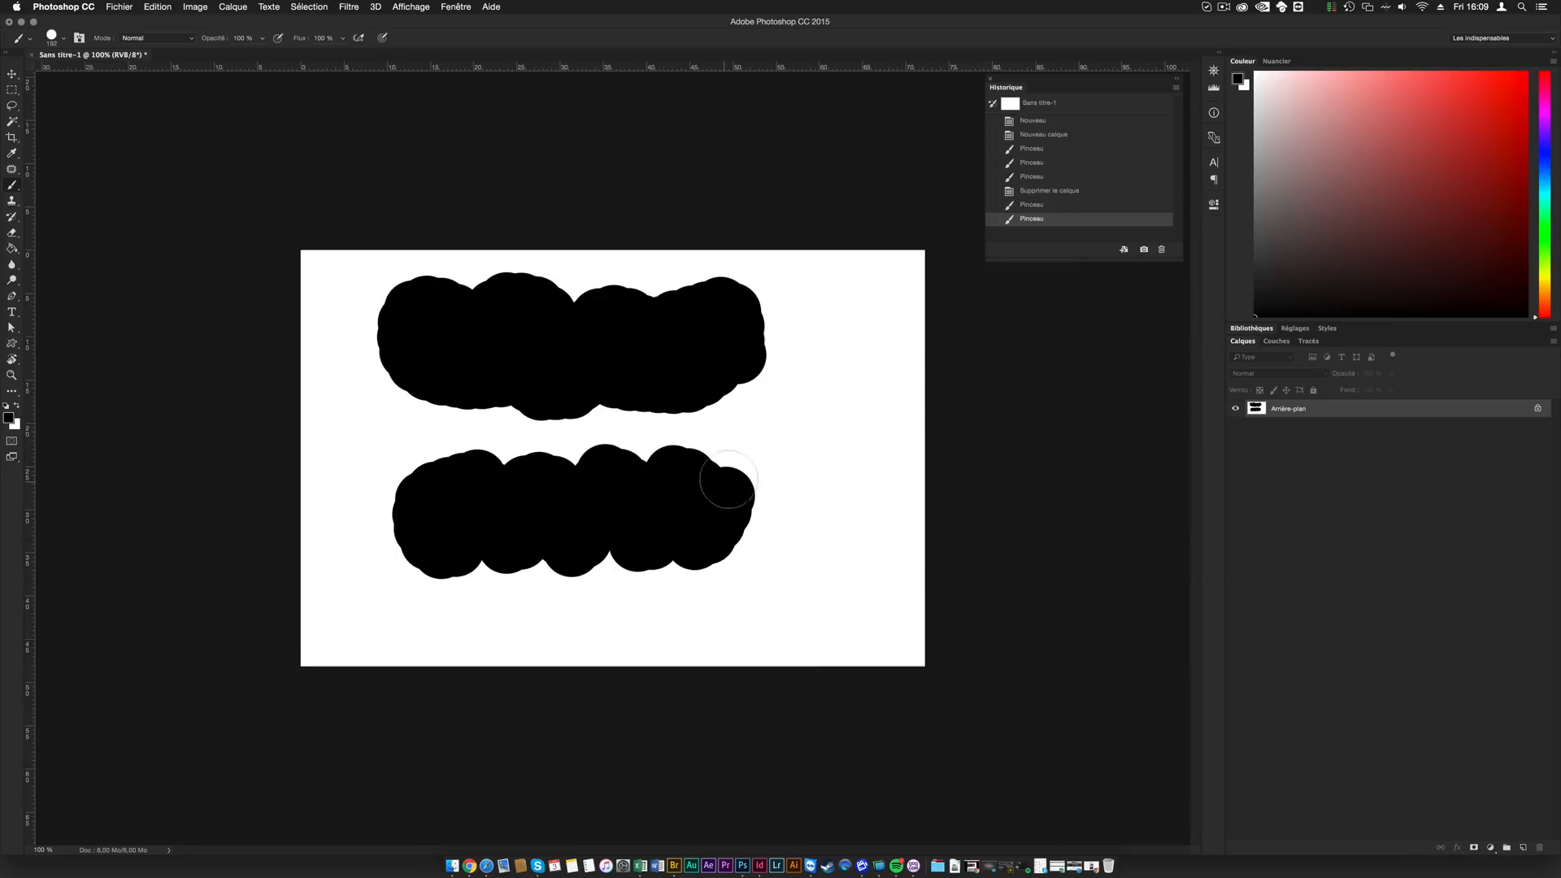
# - Step back through the document's history one state at a time to the initial Nouveau state
pyautogui.click(1041, 205)
pyautogui.click(1046, 190)
pyautogui.click(1046, 178)
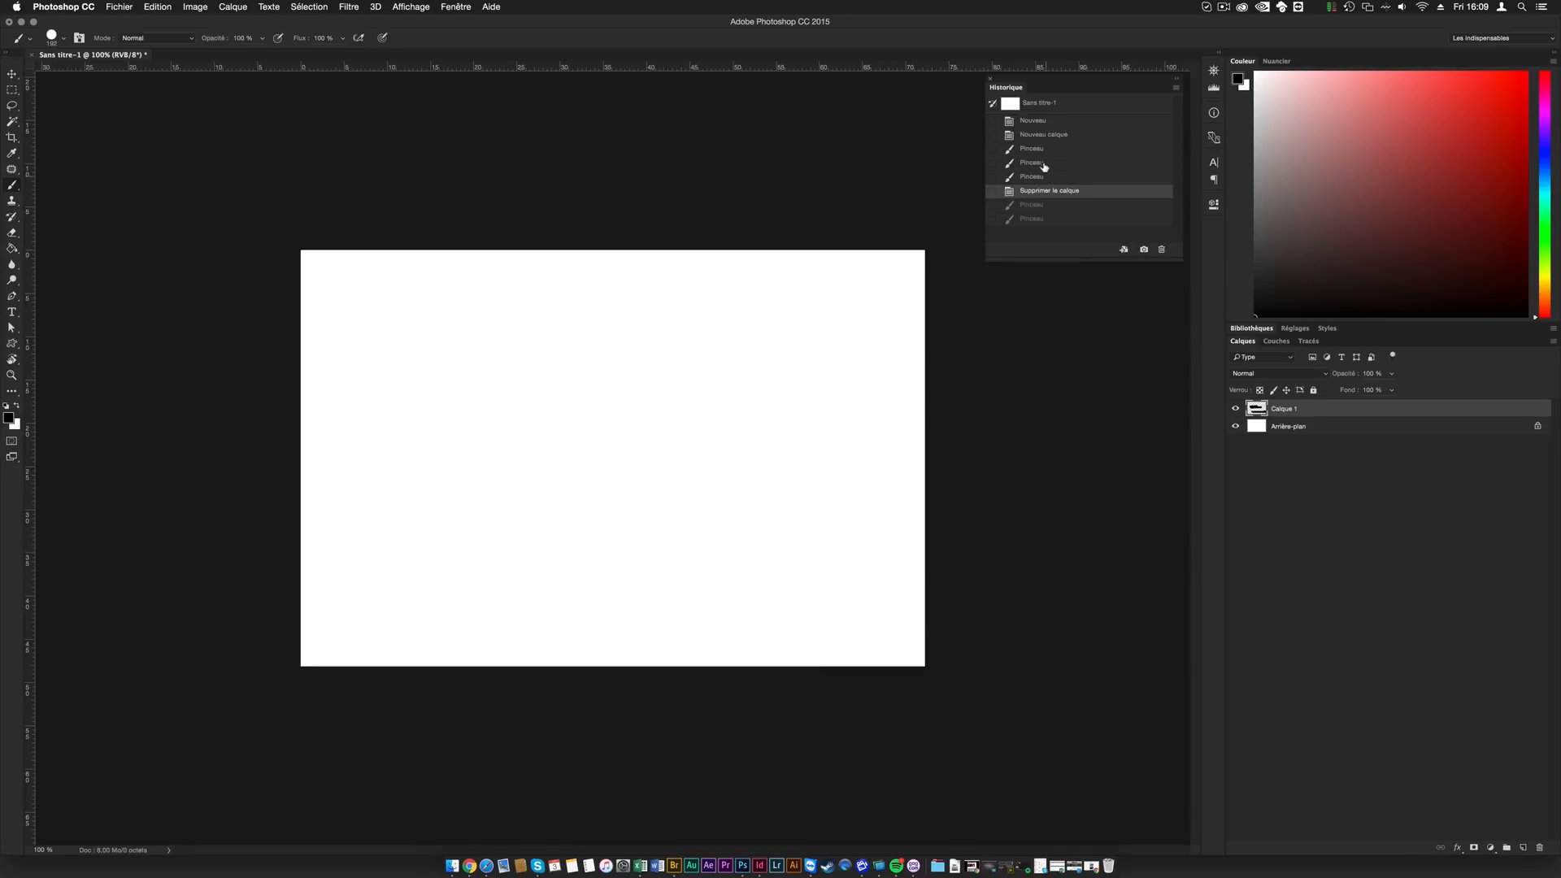
pyautogui.click(1046, 161)
pyautogui.click(1046, 147)
pyautogui.click(1046, 134)
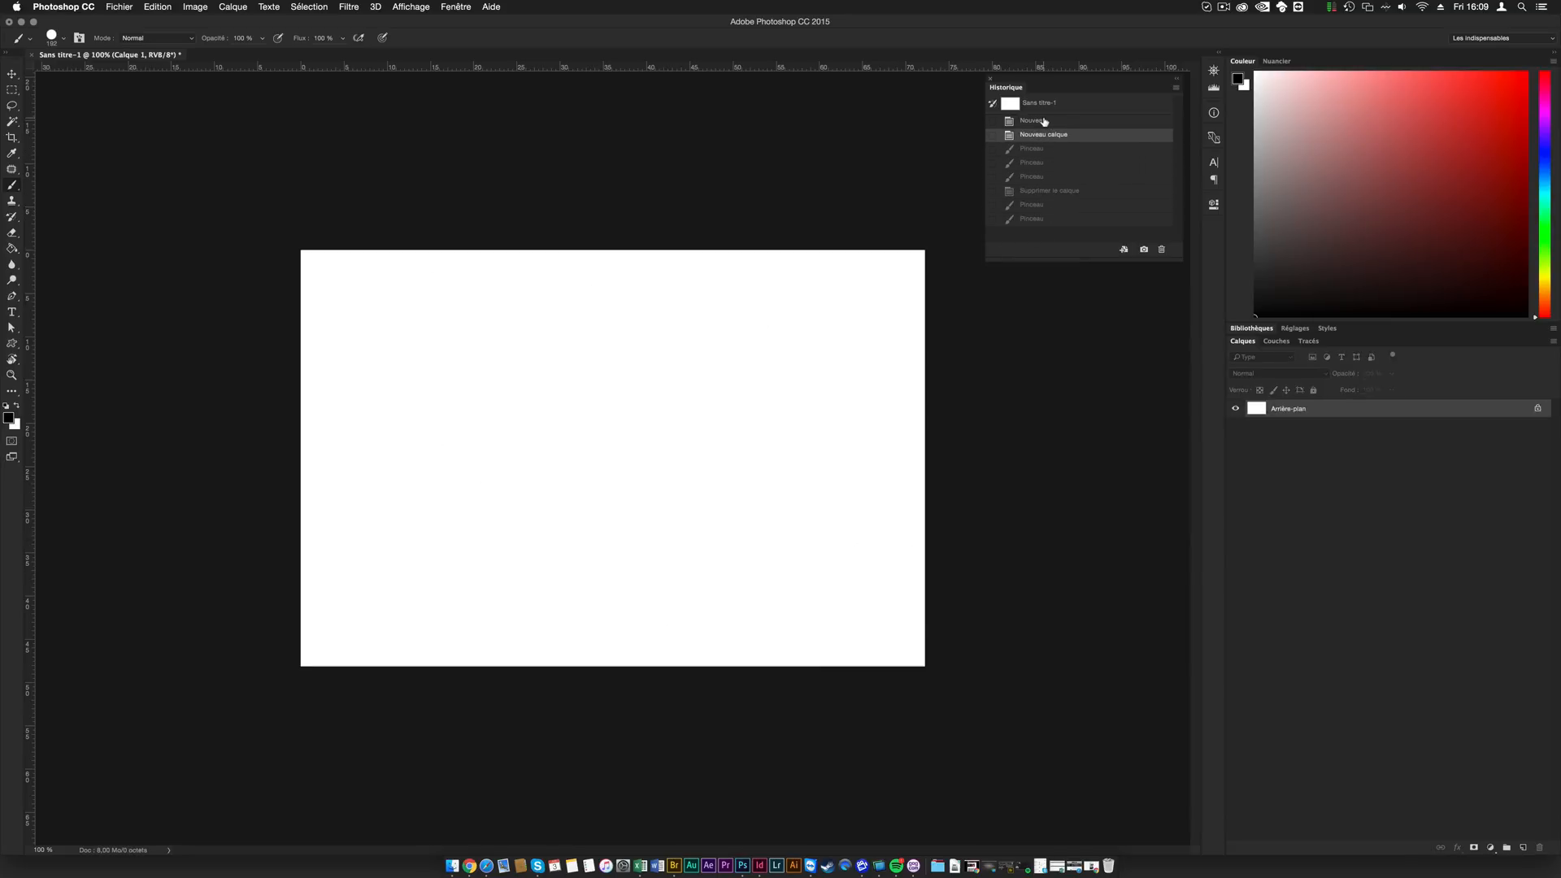
pyautogui.click(1045, 121)
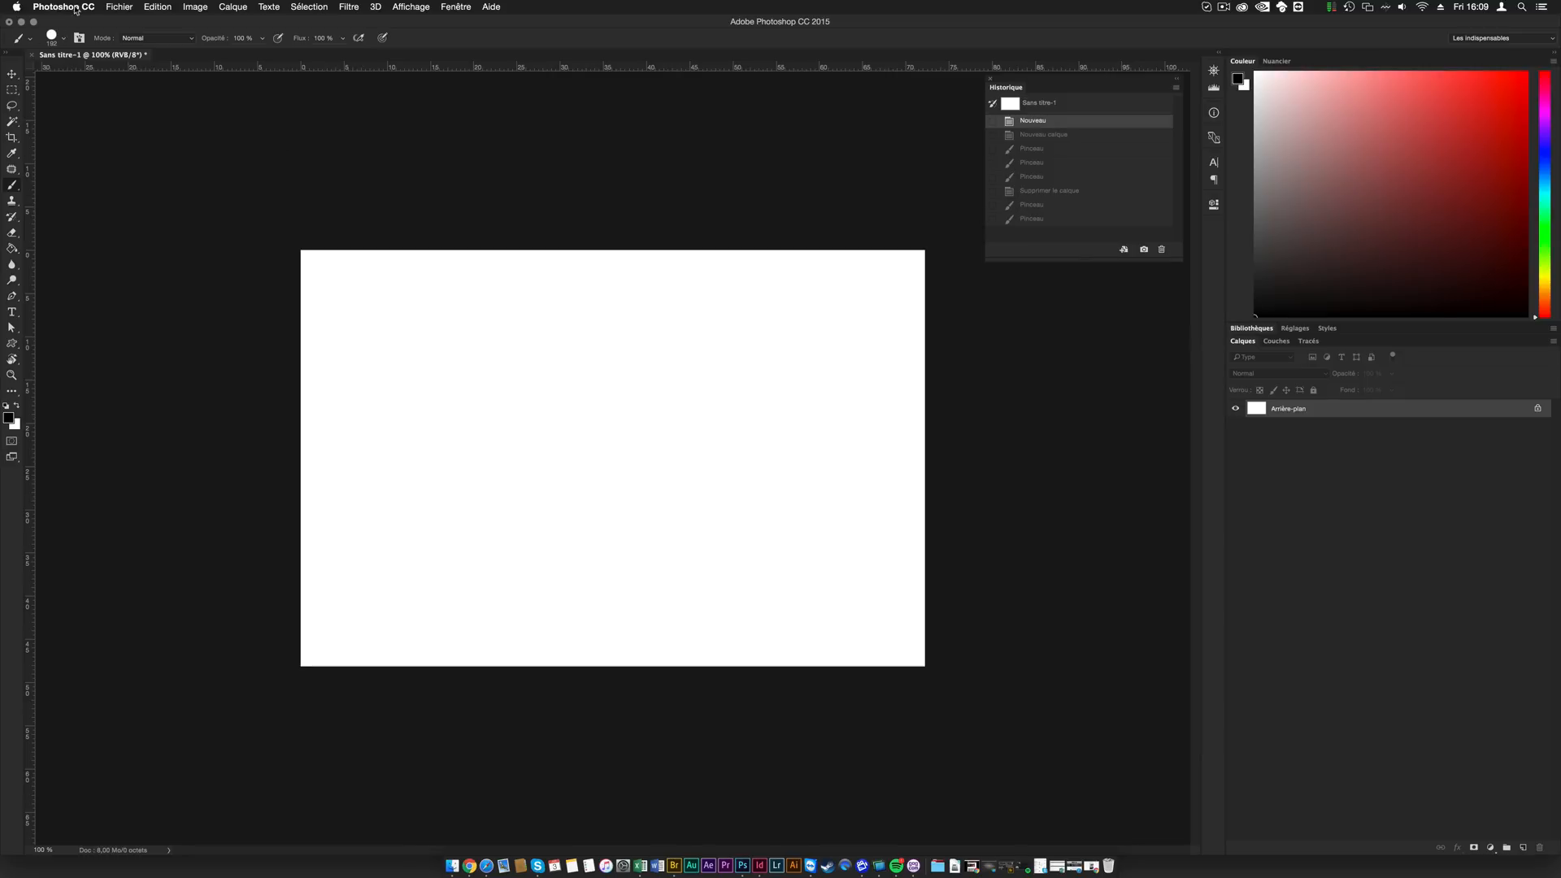
# - Create a new 2048 x 1365 pixel document at 72 pixels per inch in 8-bit RGB with a white background
pyautogui.click(118, 8)
pyautogui.click(130, 21)
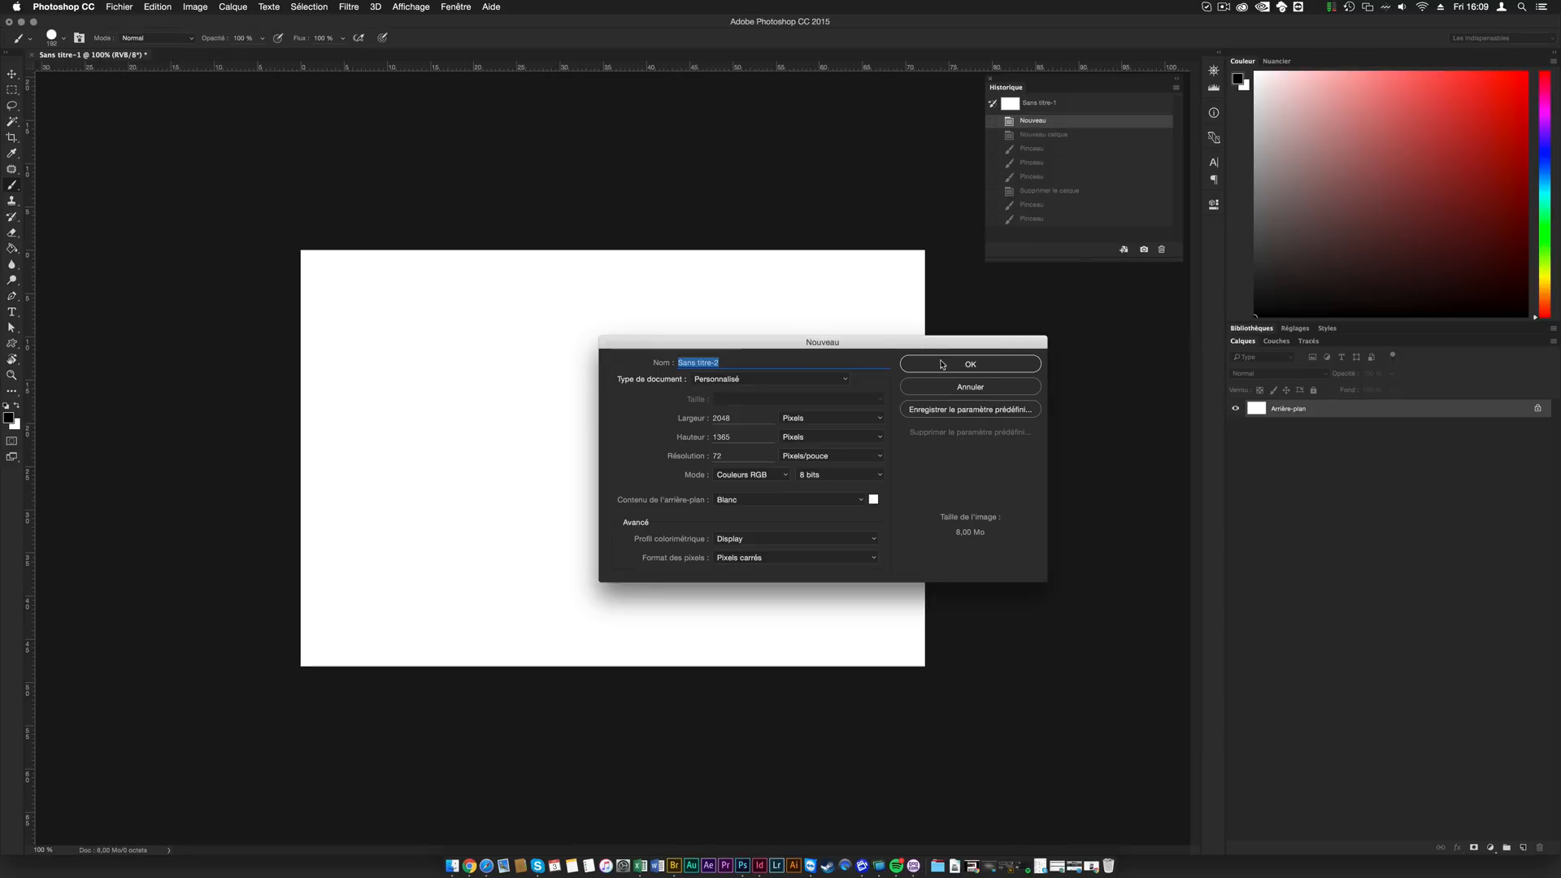
pyautogui.click(946, 364)
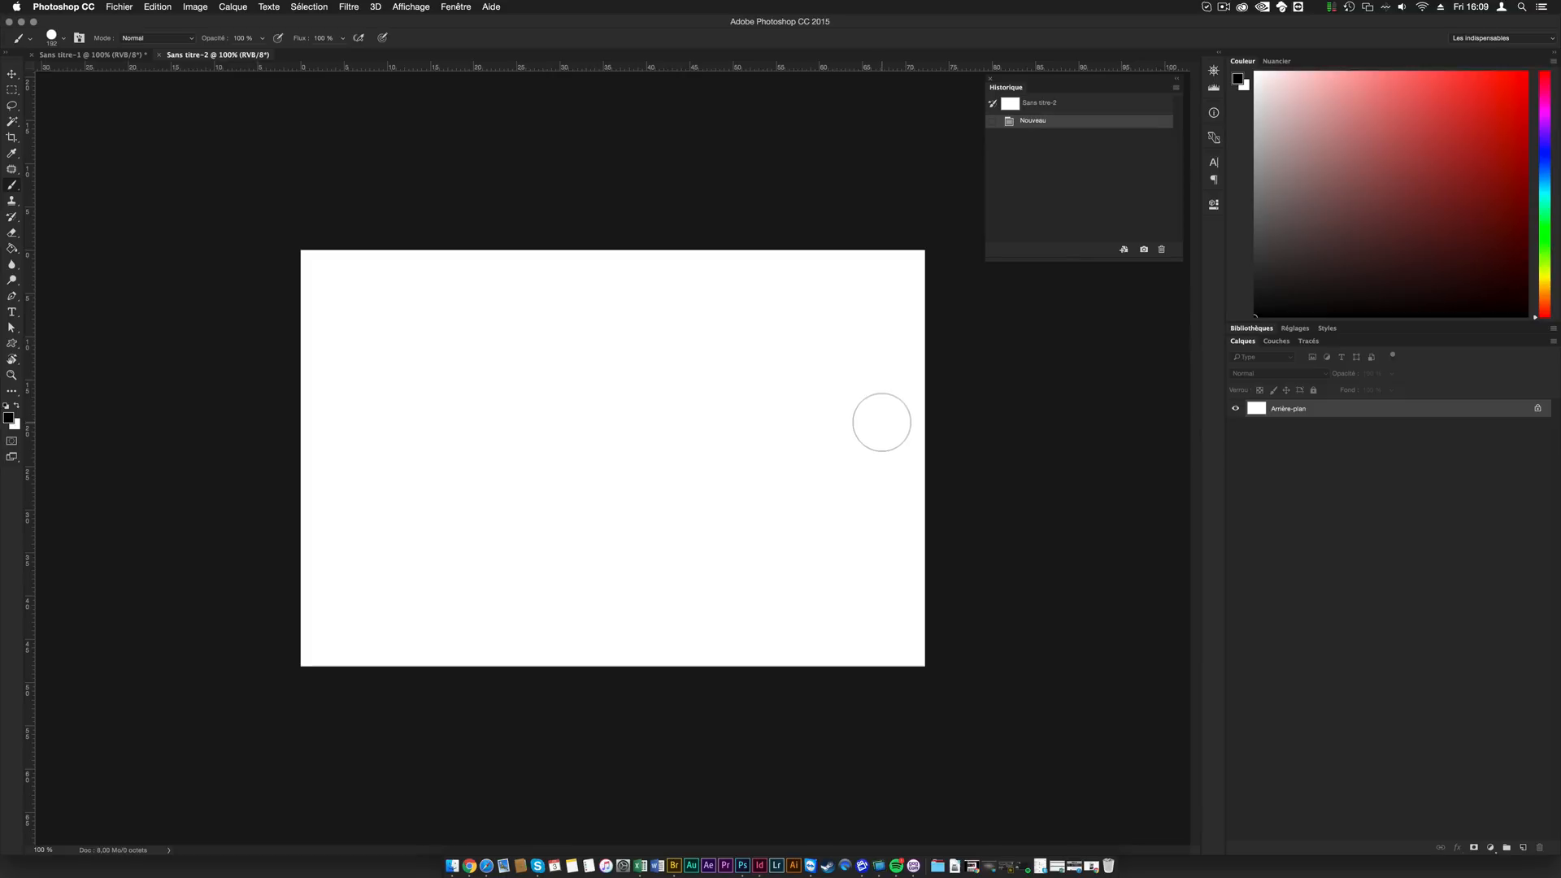
# - Paint three horizontal brush strokes one below the other in red, blue and yellow
pyautogui.click(1527, 73)
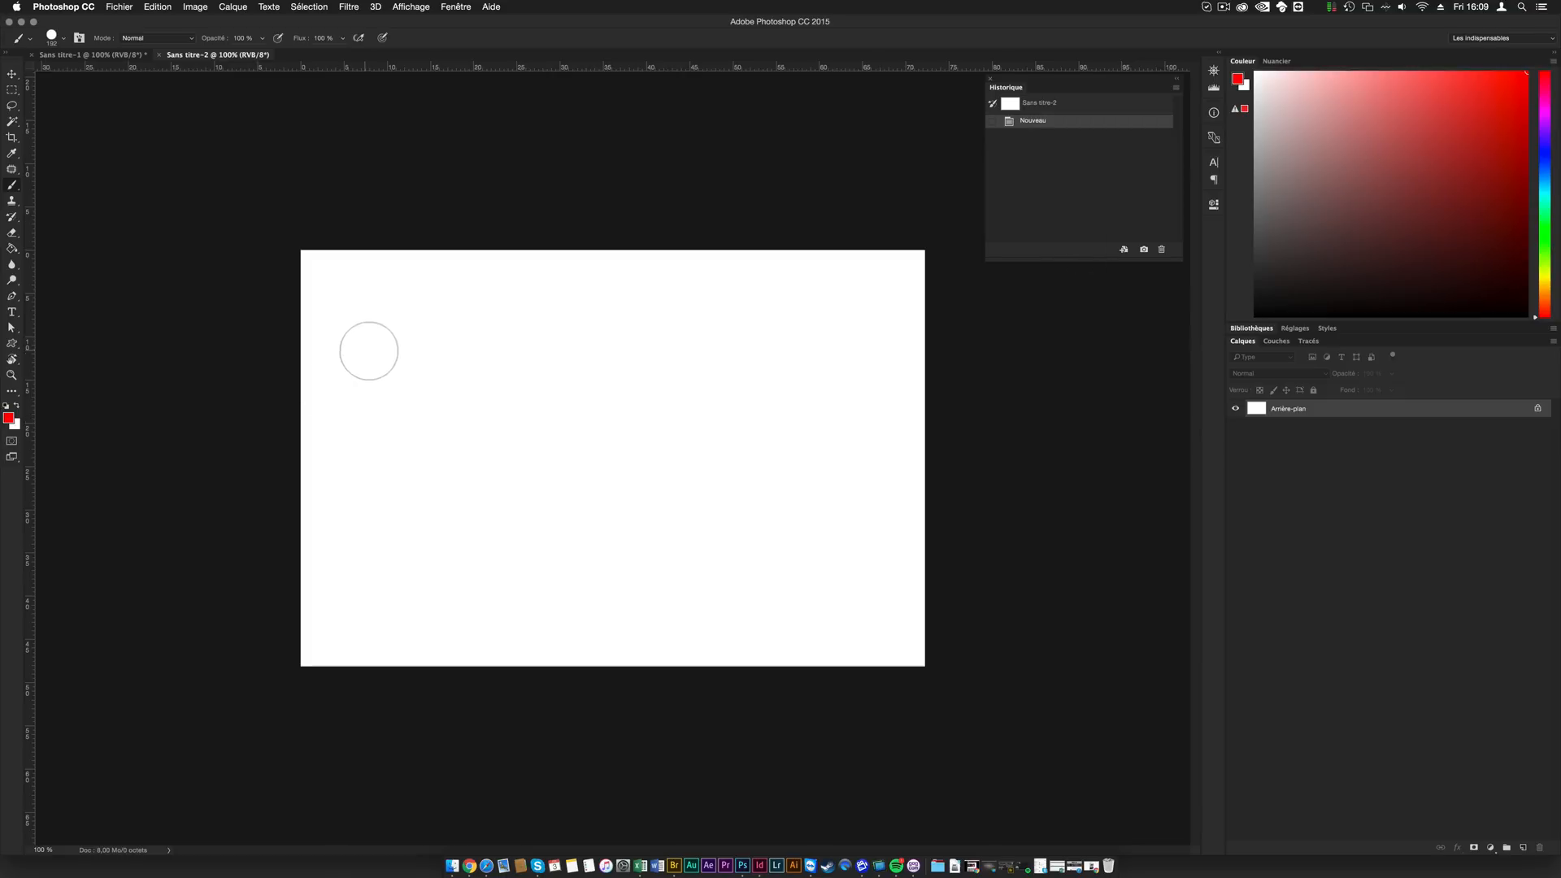
pyautogui.moveTo(358, 349); pyautogui.dragTo(839, 345)
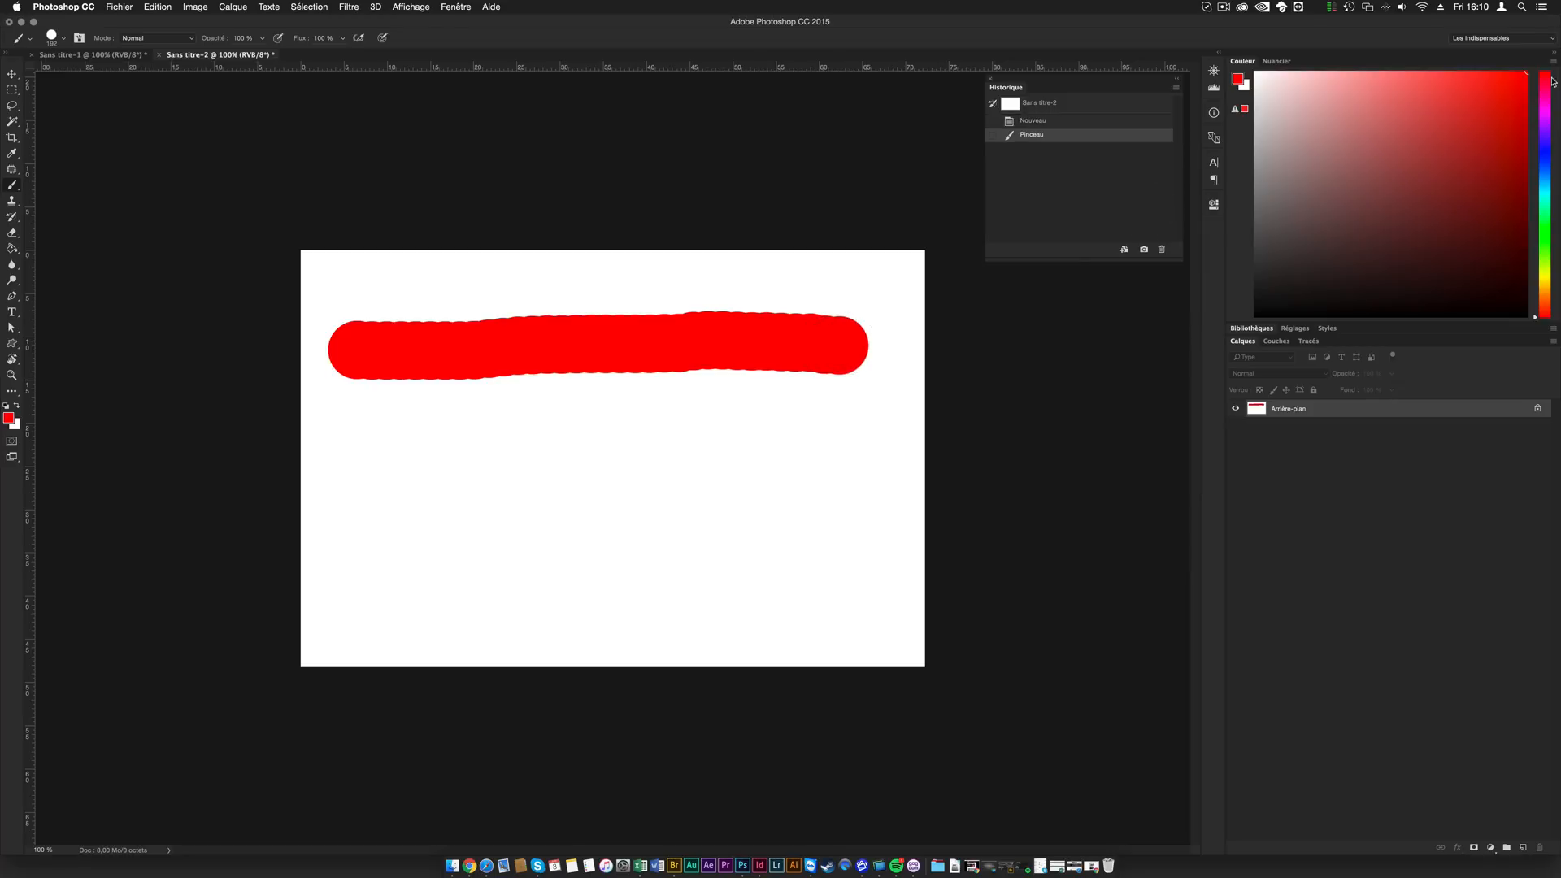
pyautogui.click(1545, 158)
pyautogui.moveTo(355, 470); pyautogui.dragTo(810, 443)
pyautogui.click(1550, 283)
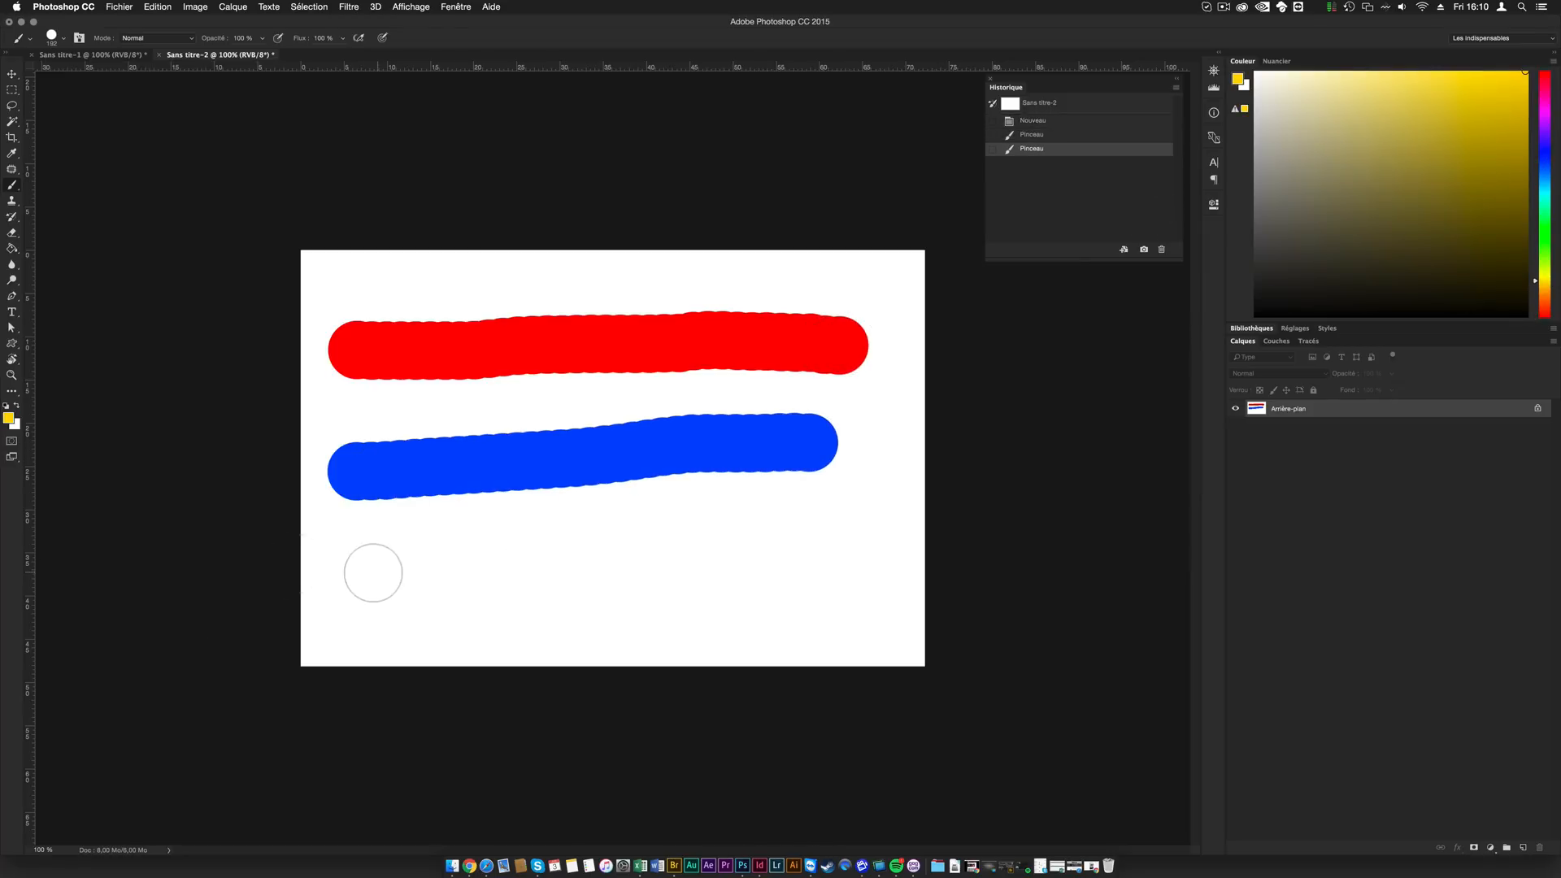
pyautogui.moveTo(374, 574); pyautogui.dragTo(837, 560)
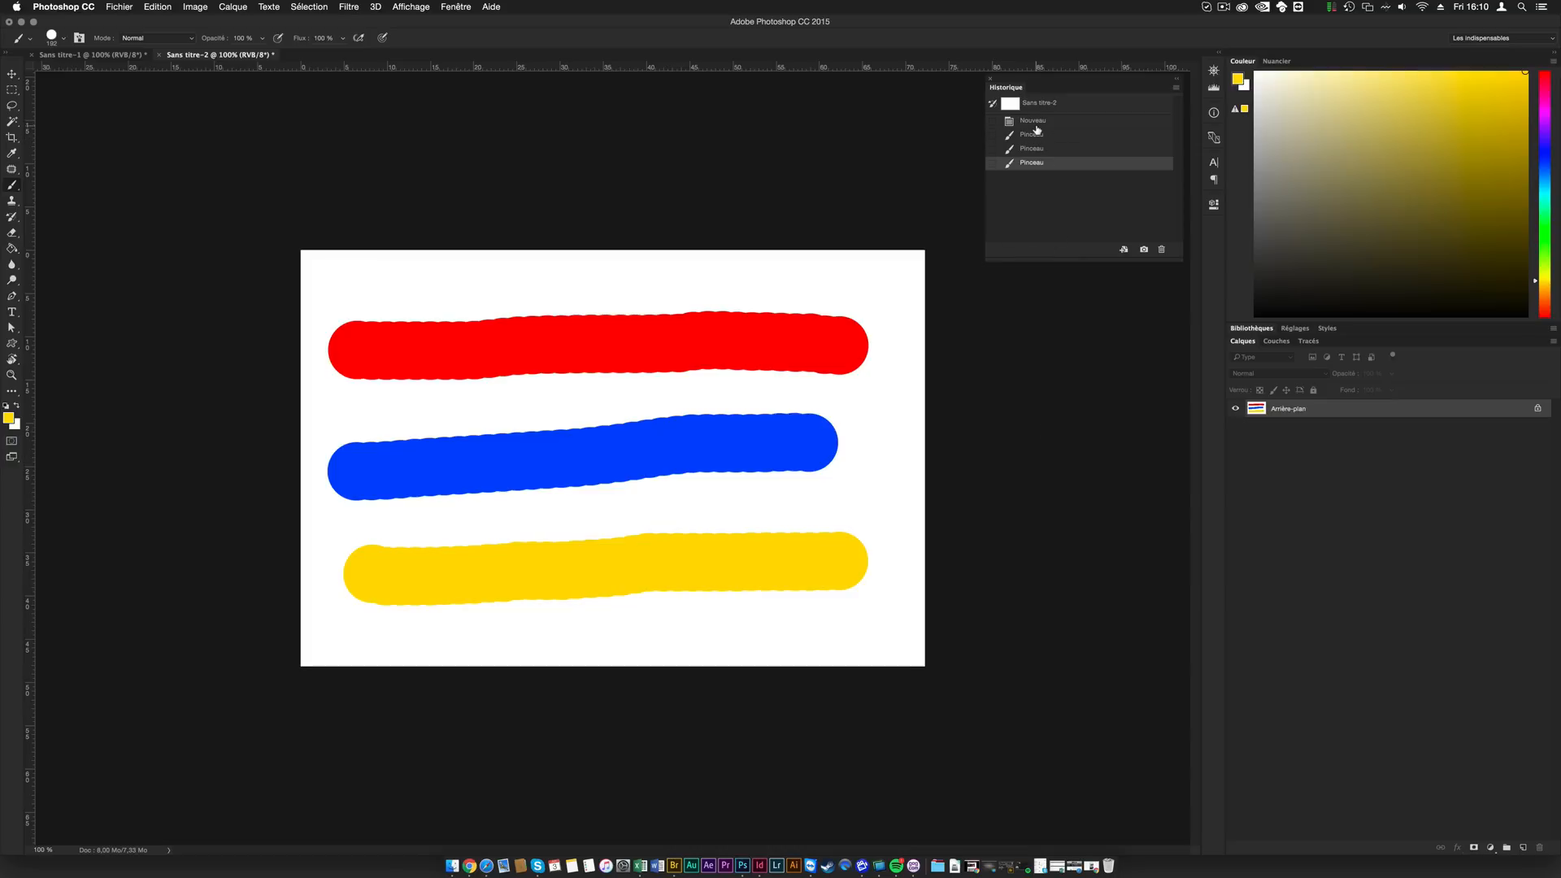
# - Step back through the three coloured strokes to the Nouveau state, and restore the last Pinceau state from the history
pyautogui.press('super+alt+z')
pyautogui.press('super+alt+z')
pyautogui.press('super+alt+z')
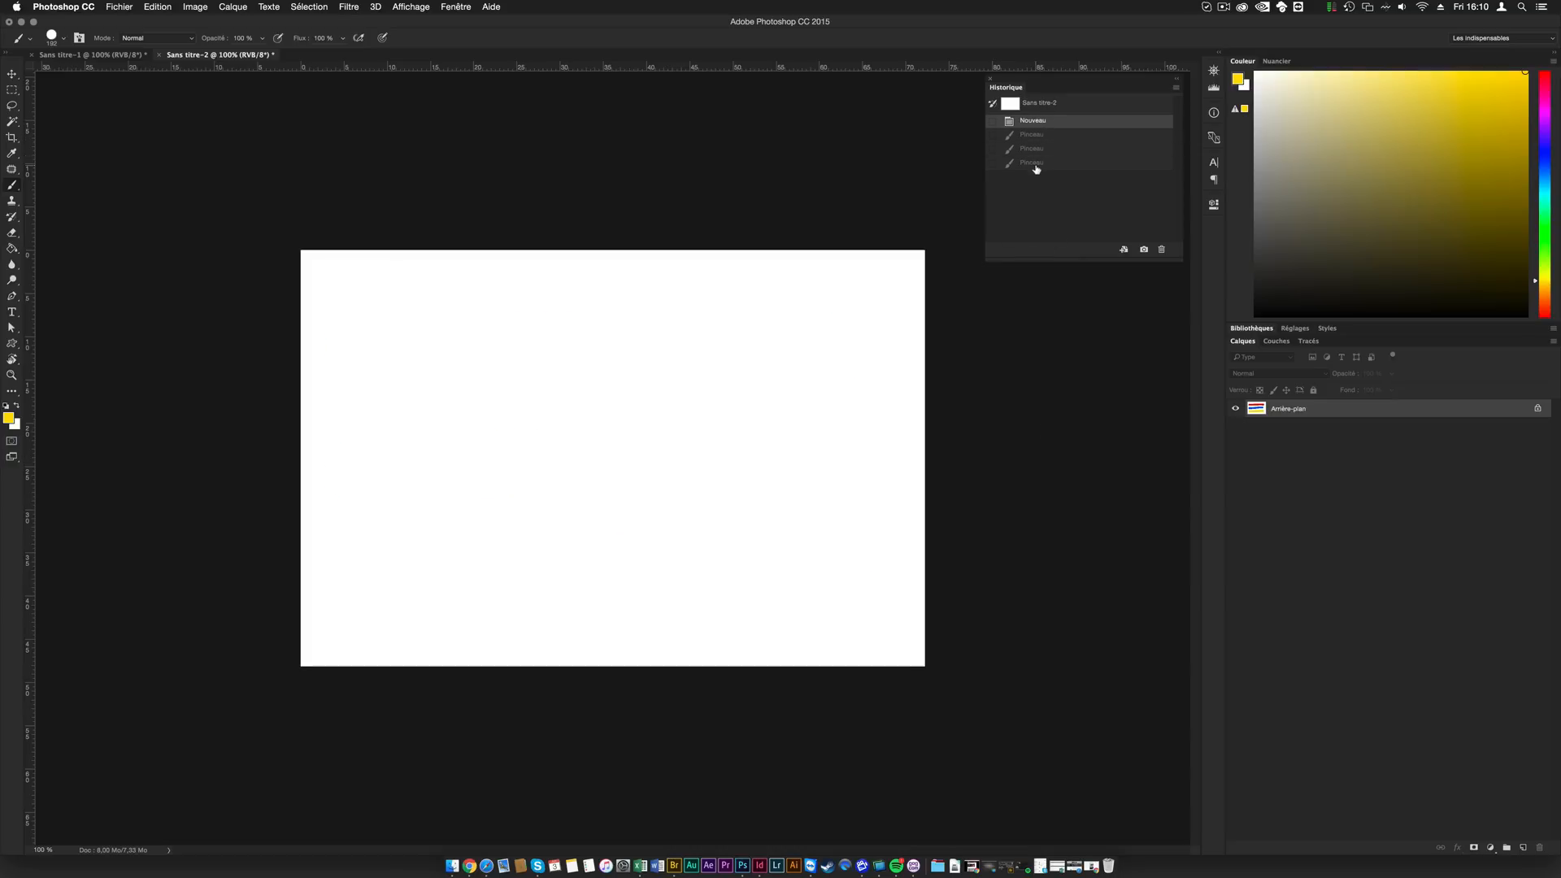
pyautogui.click(1032, 162)
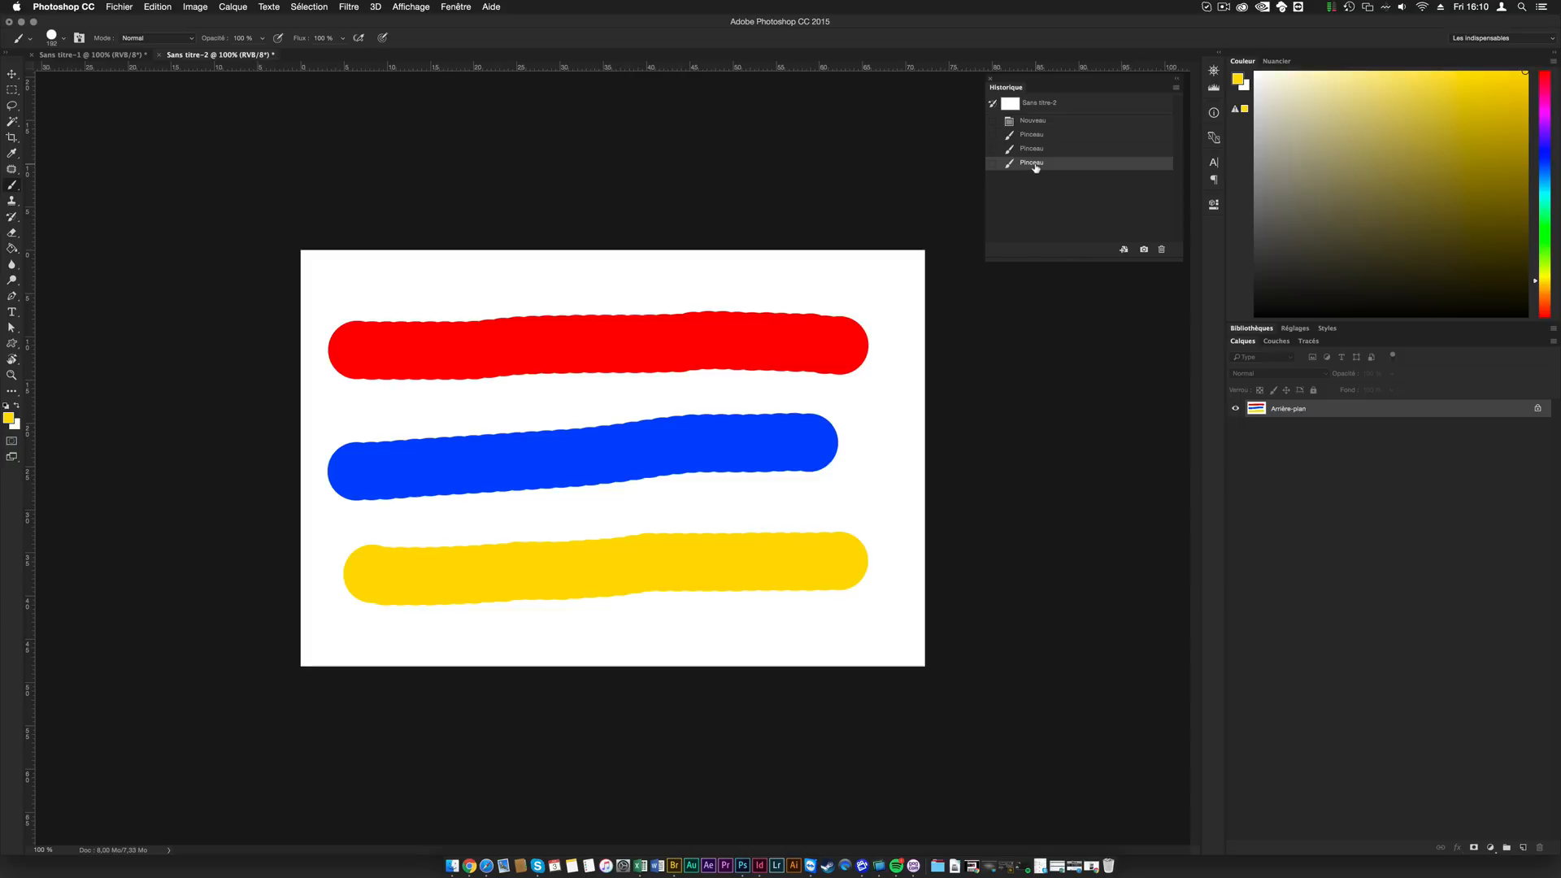
# - Step back three history states again to the blank canvas
pyautogui.press('super+alt+z')
pyautogui.press('super+alt+z')
pyautogui.press('super+alt+z')
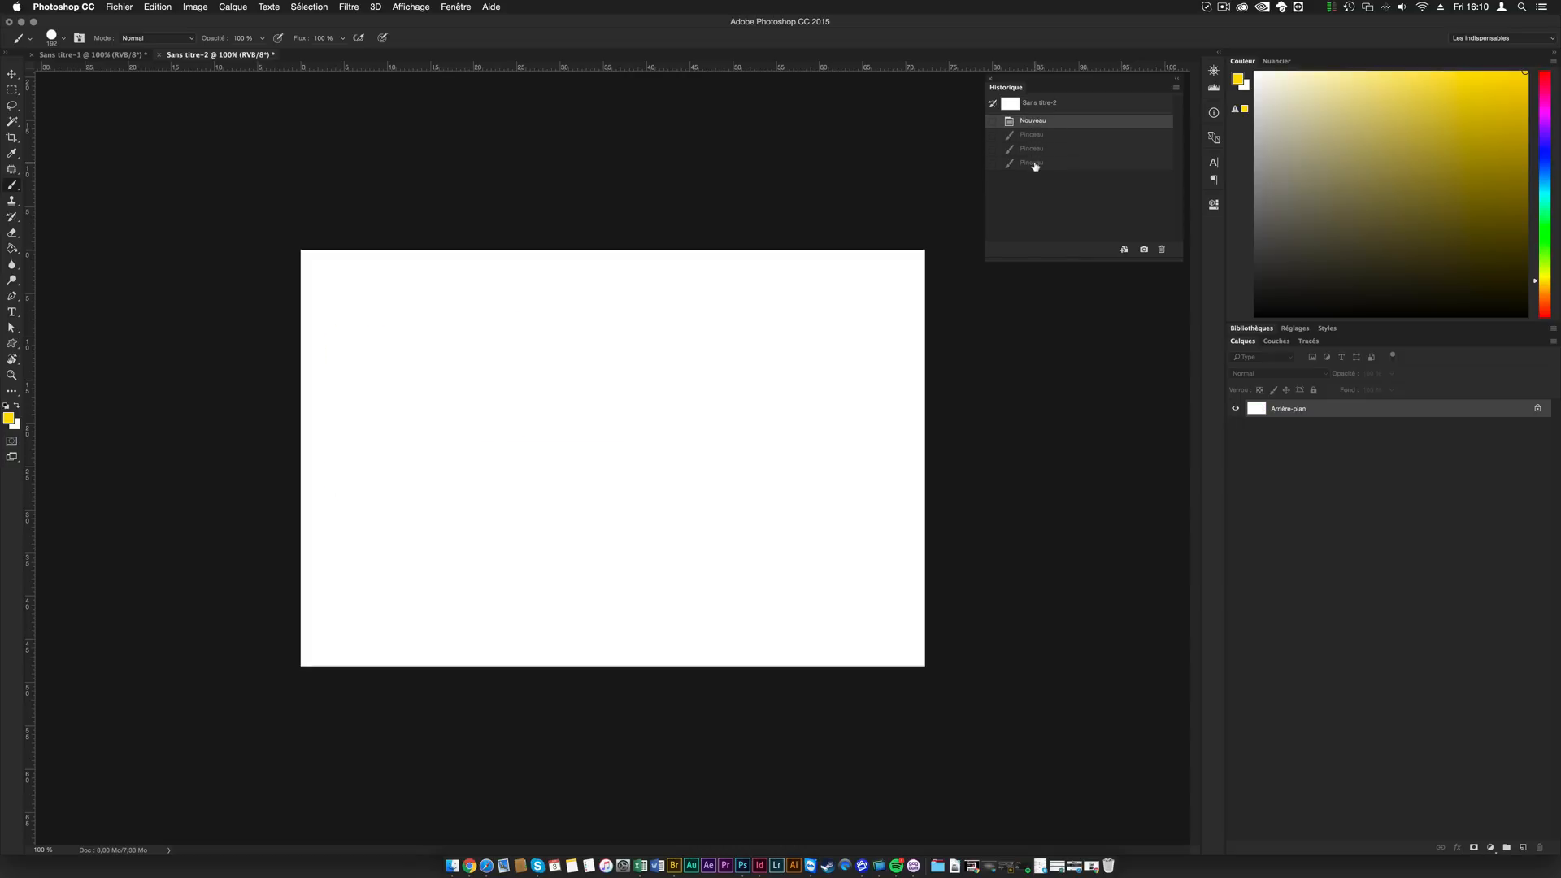
# - Step forward through the history to restore the red, blue and yellow brush strokes
pyautogui.hotkey('shift', 'alt', 'z')
pyautogui.press('super+shift+z')
pyautogui.press('super+shift+z')
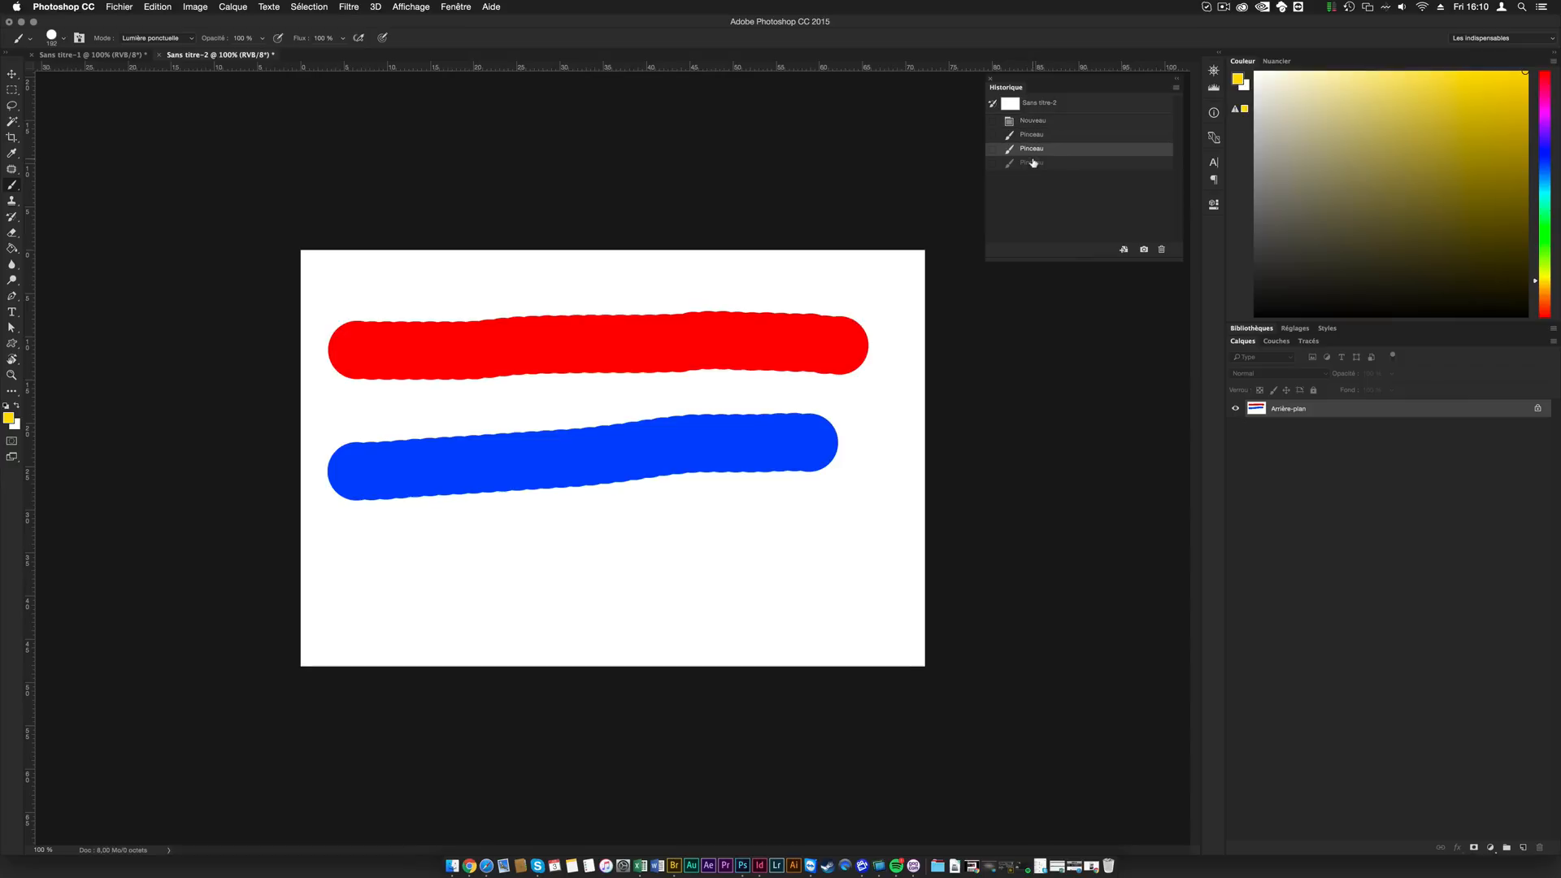
pyautogui.press('super+shift+z')
pyautogui.press('super+shift+z')
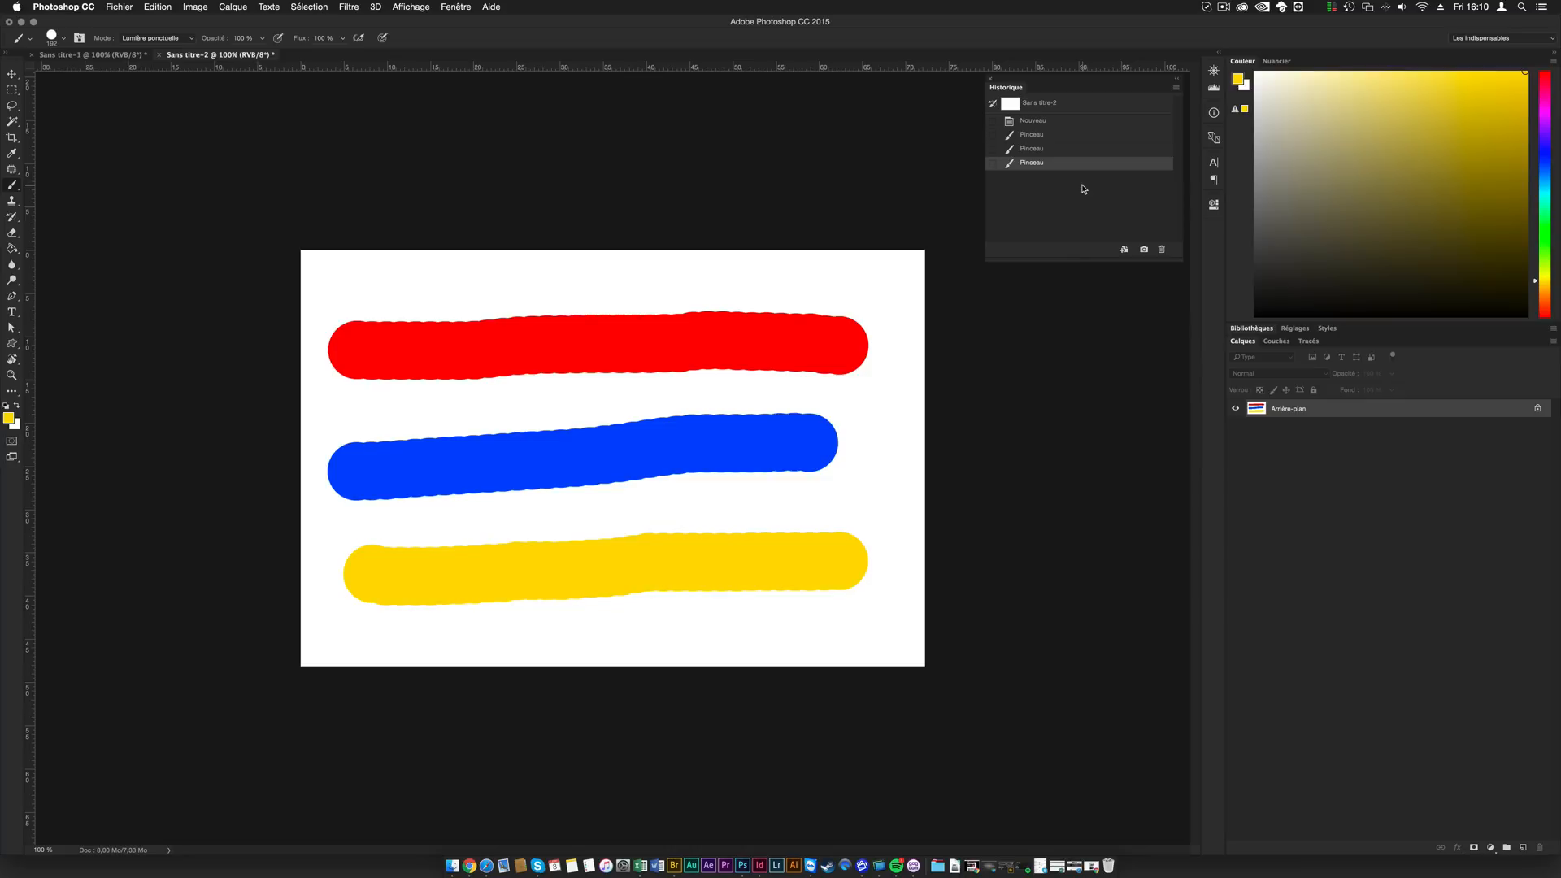
# - Return to the red stroke's history state and paint a horizontal green stroke below it
pyautogui.click(1041, 135)
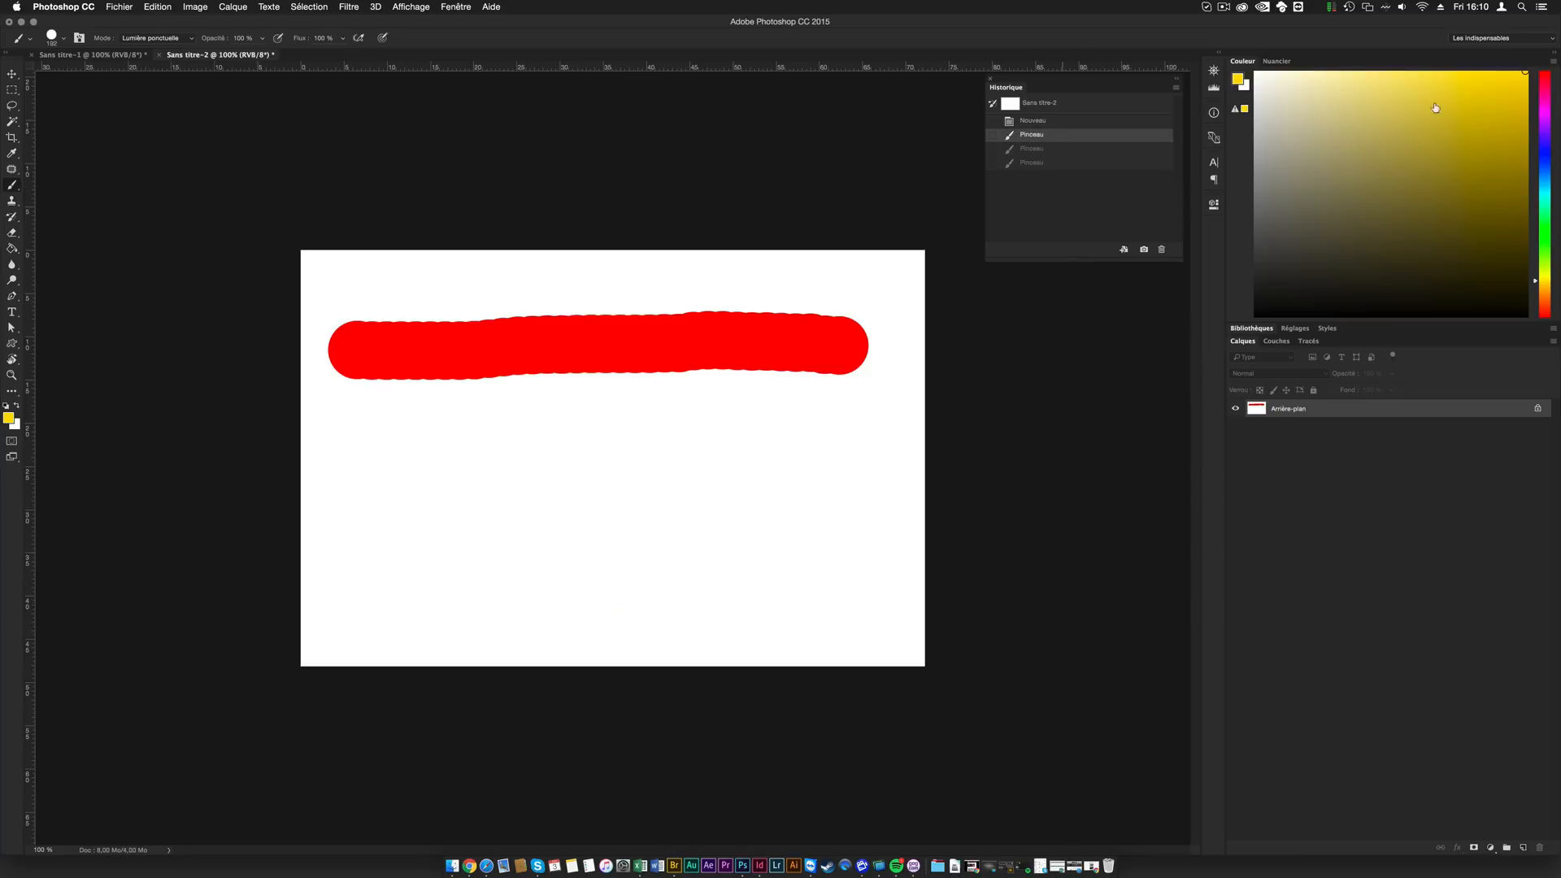
pyautogui.click(1544, 235)
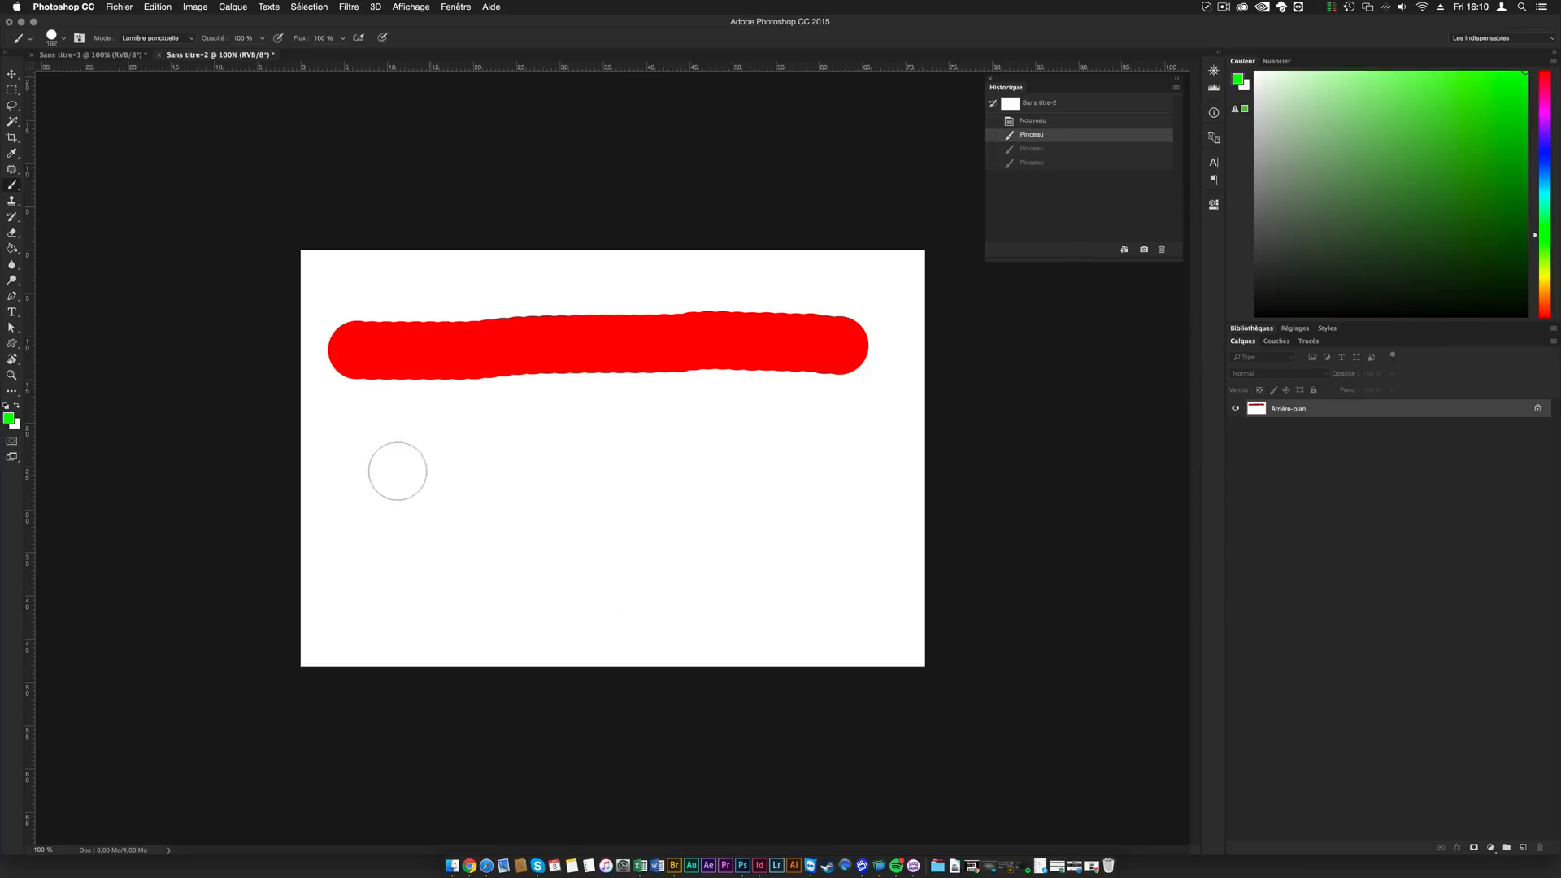
pyautogui.moveTo(365, 463); pyautogui.dragTo(846, 450)
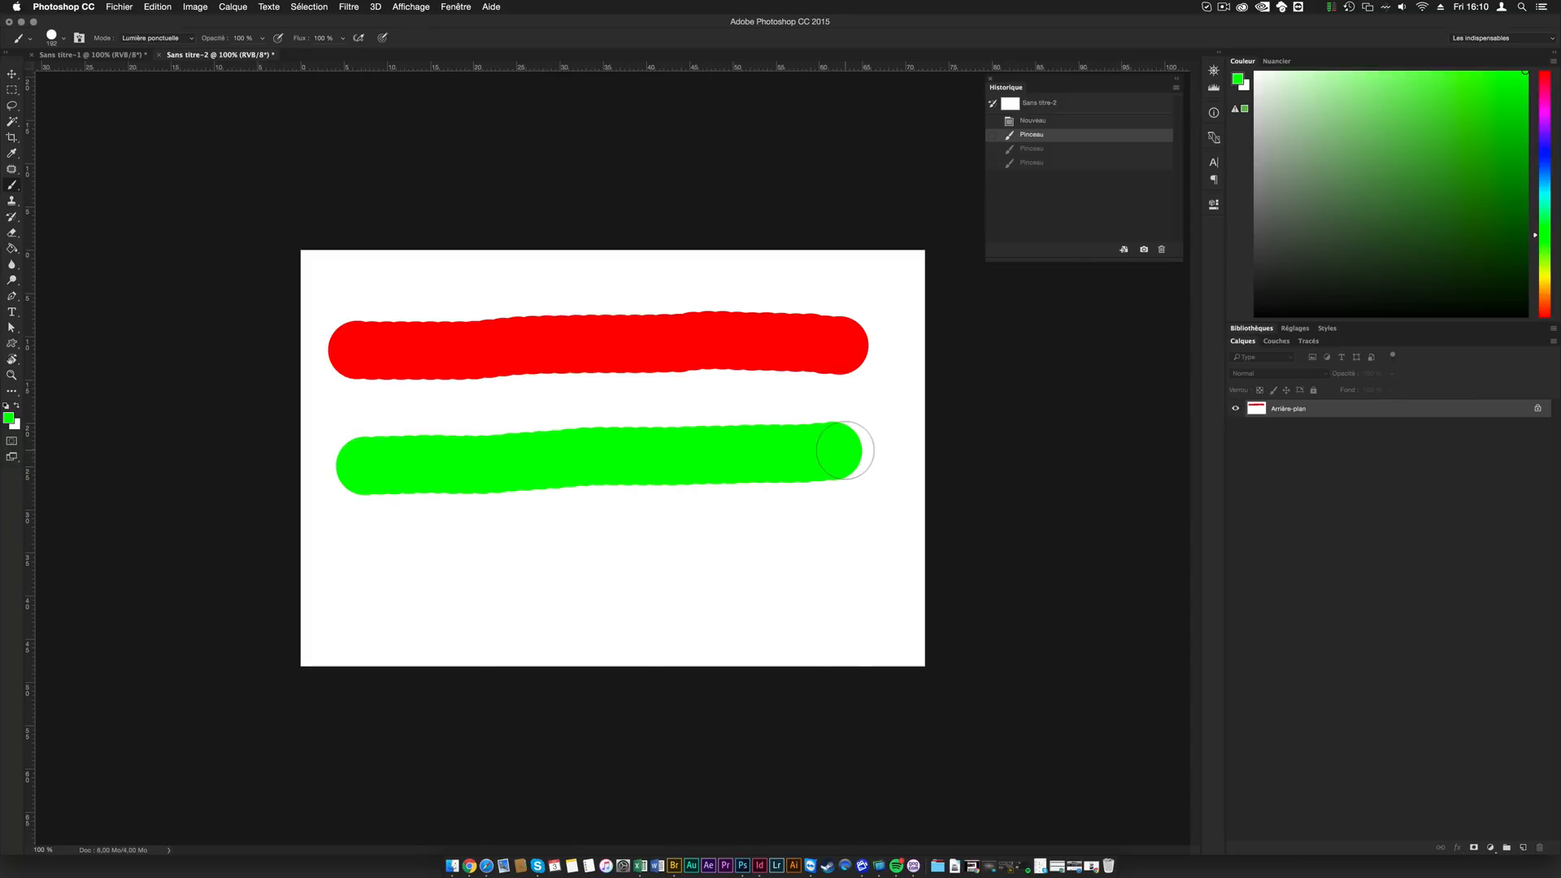
pyautogui.moveTo(846, 450); pyautogui.dragTo(846, 450)
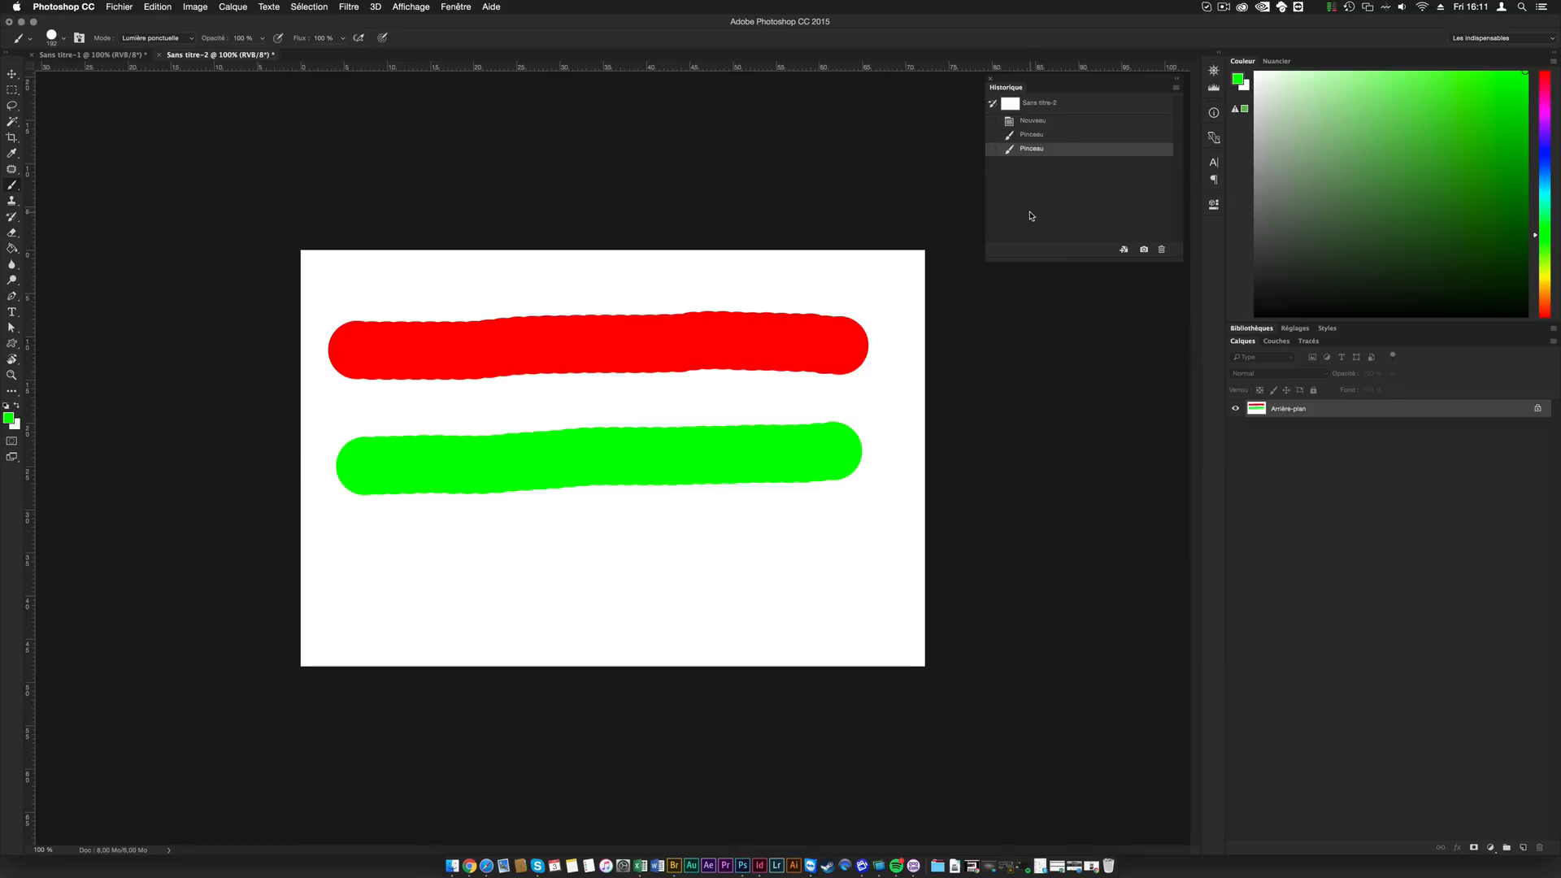
# - Undo the green brush stroke and redo it
pyautogui.press('super+z')
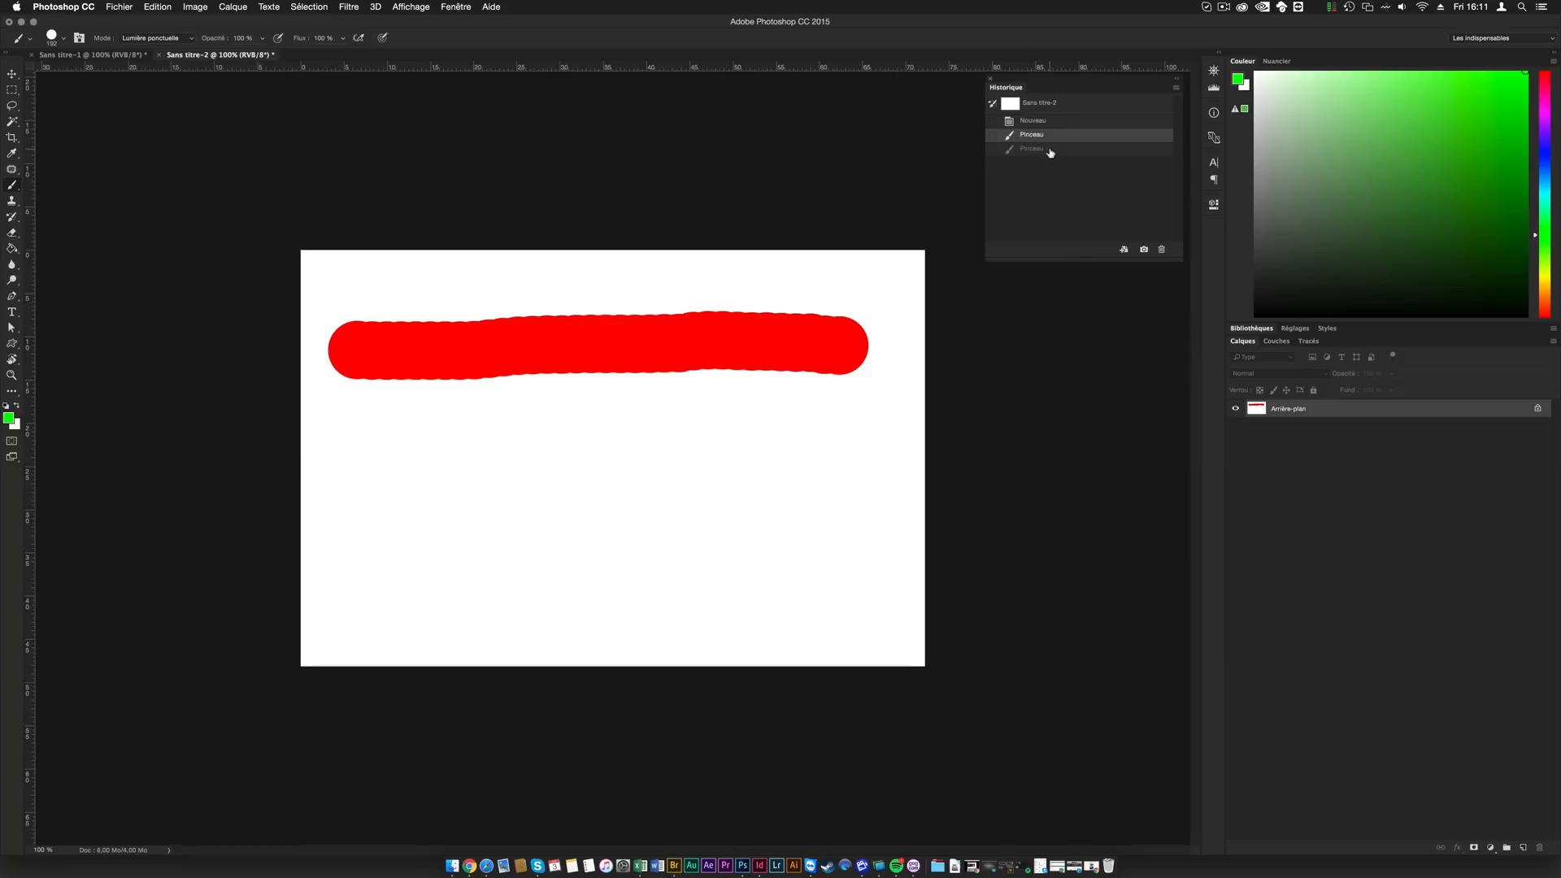
pyautogui.press('super+z')
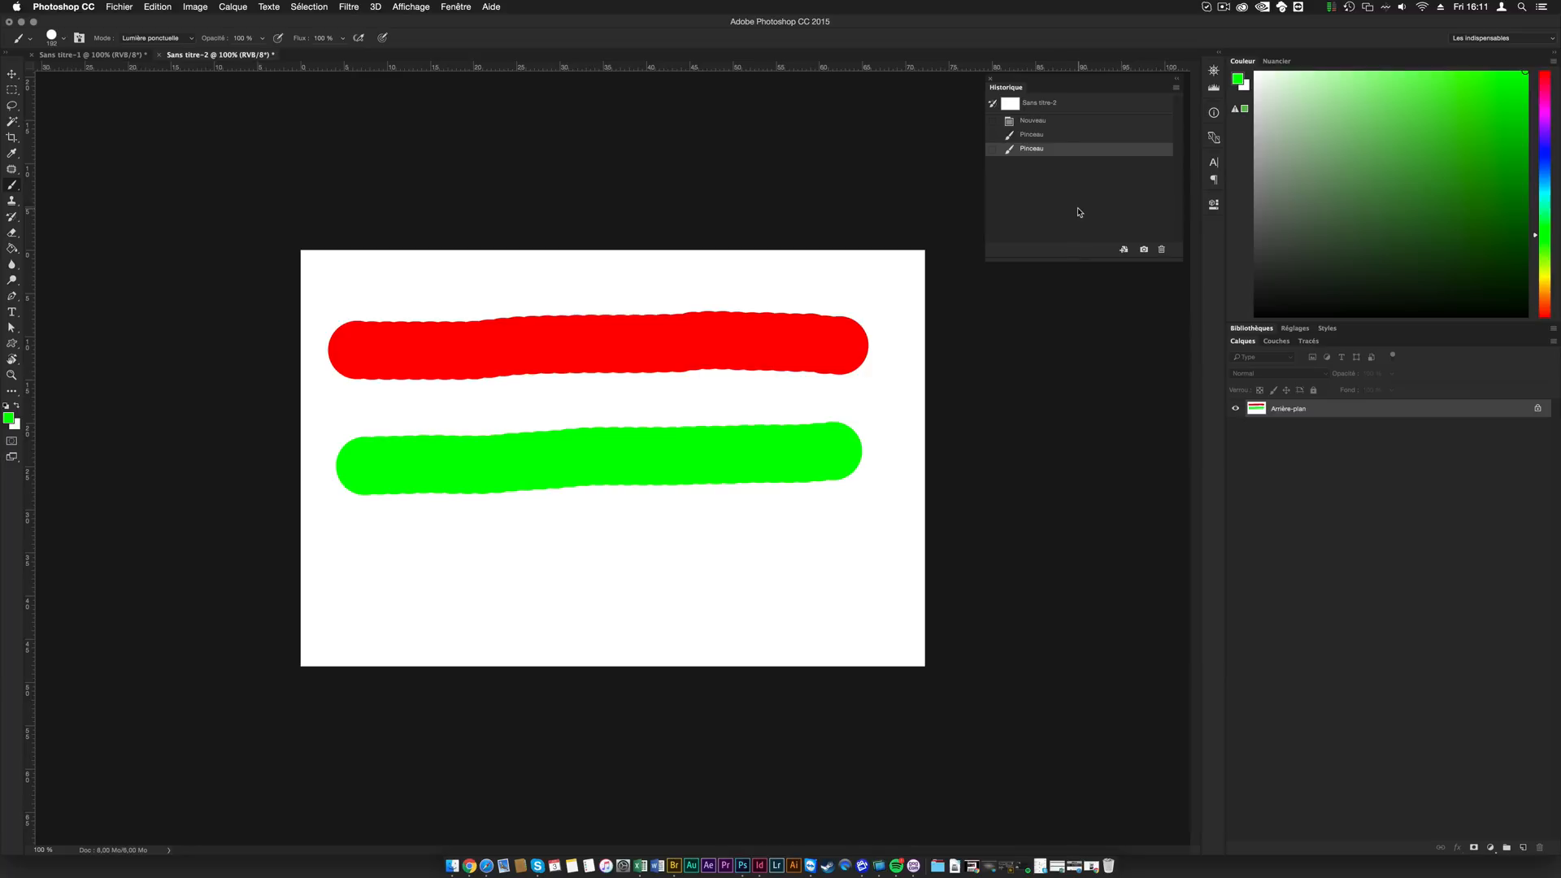
# - Enable "Accepter un historique non linéaire" in the history options
pyautogui.click(1177, 88)
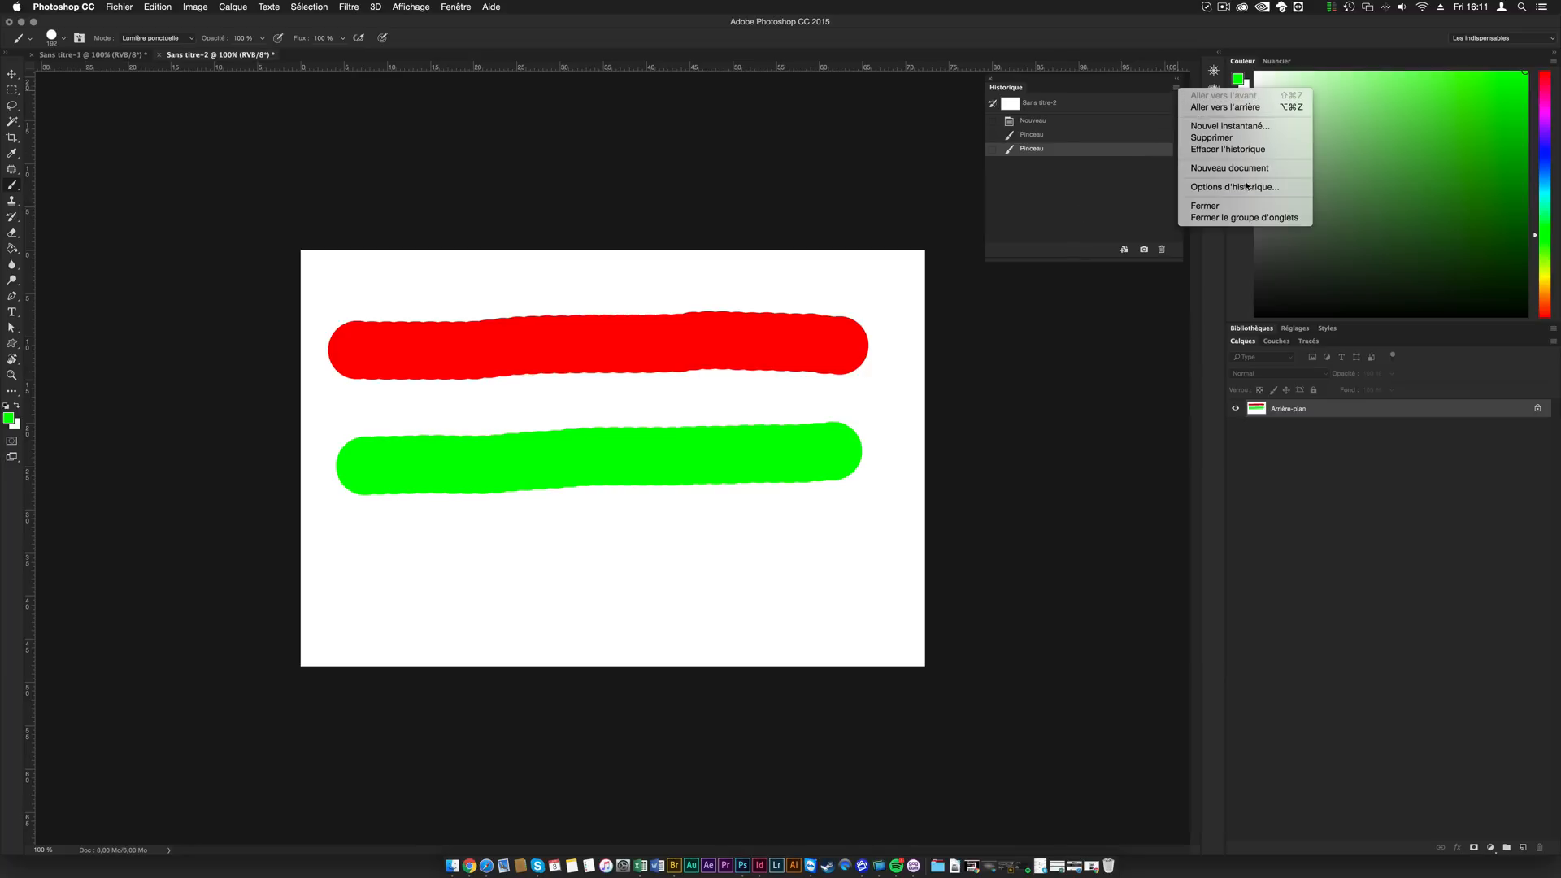
pyautogui.click(1154, 180)
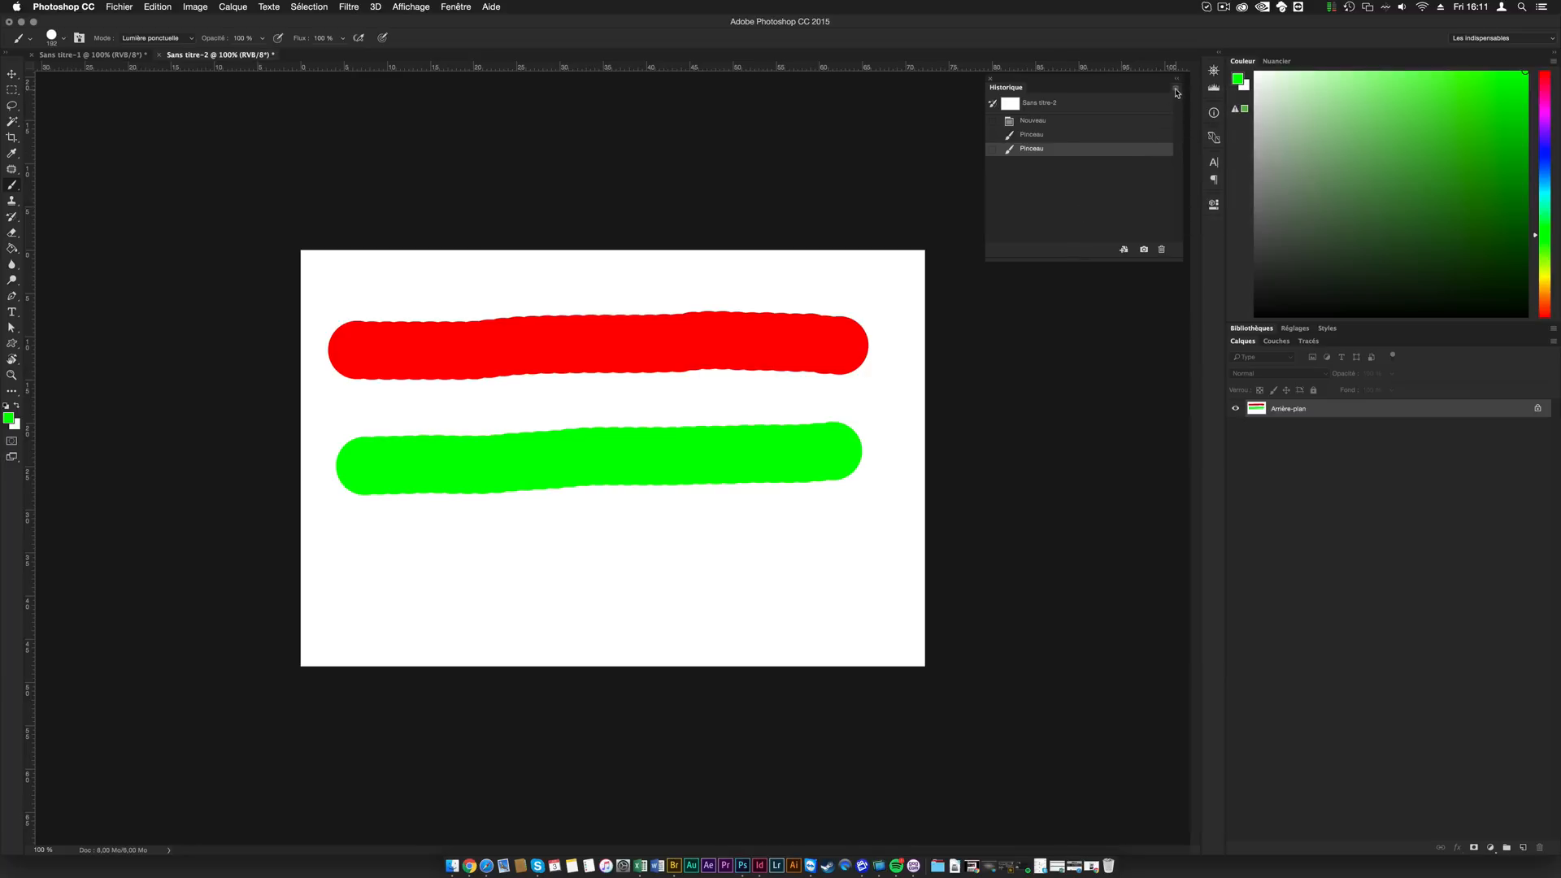
pyautogui.click(1177, 90)
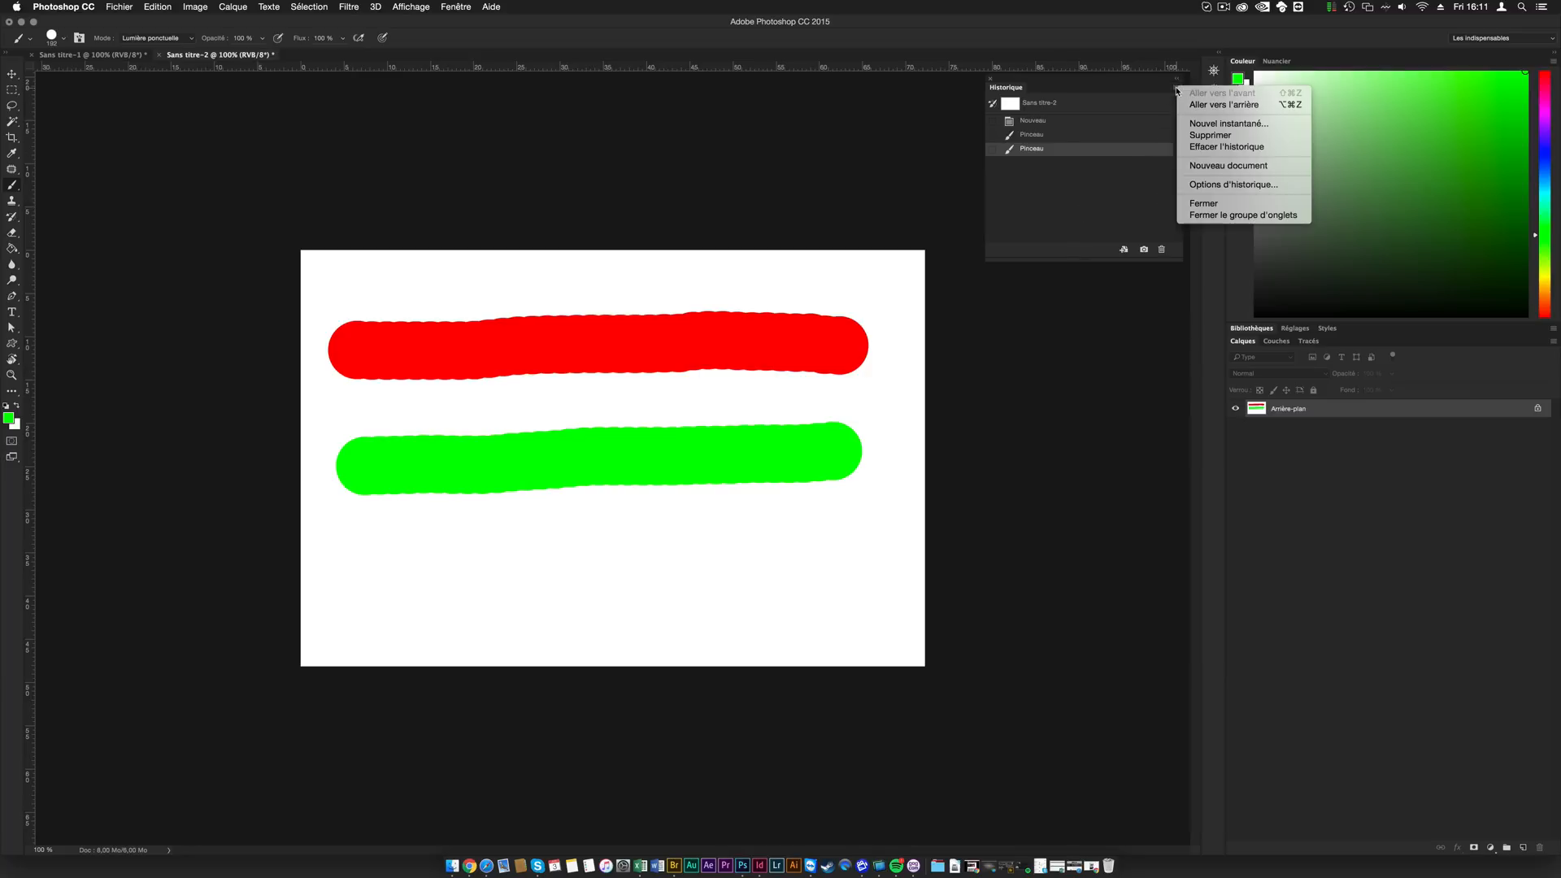
pyautogui.click(1228, 186)
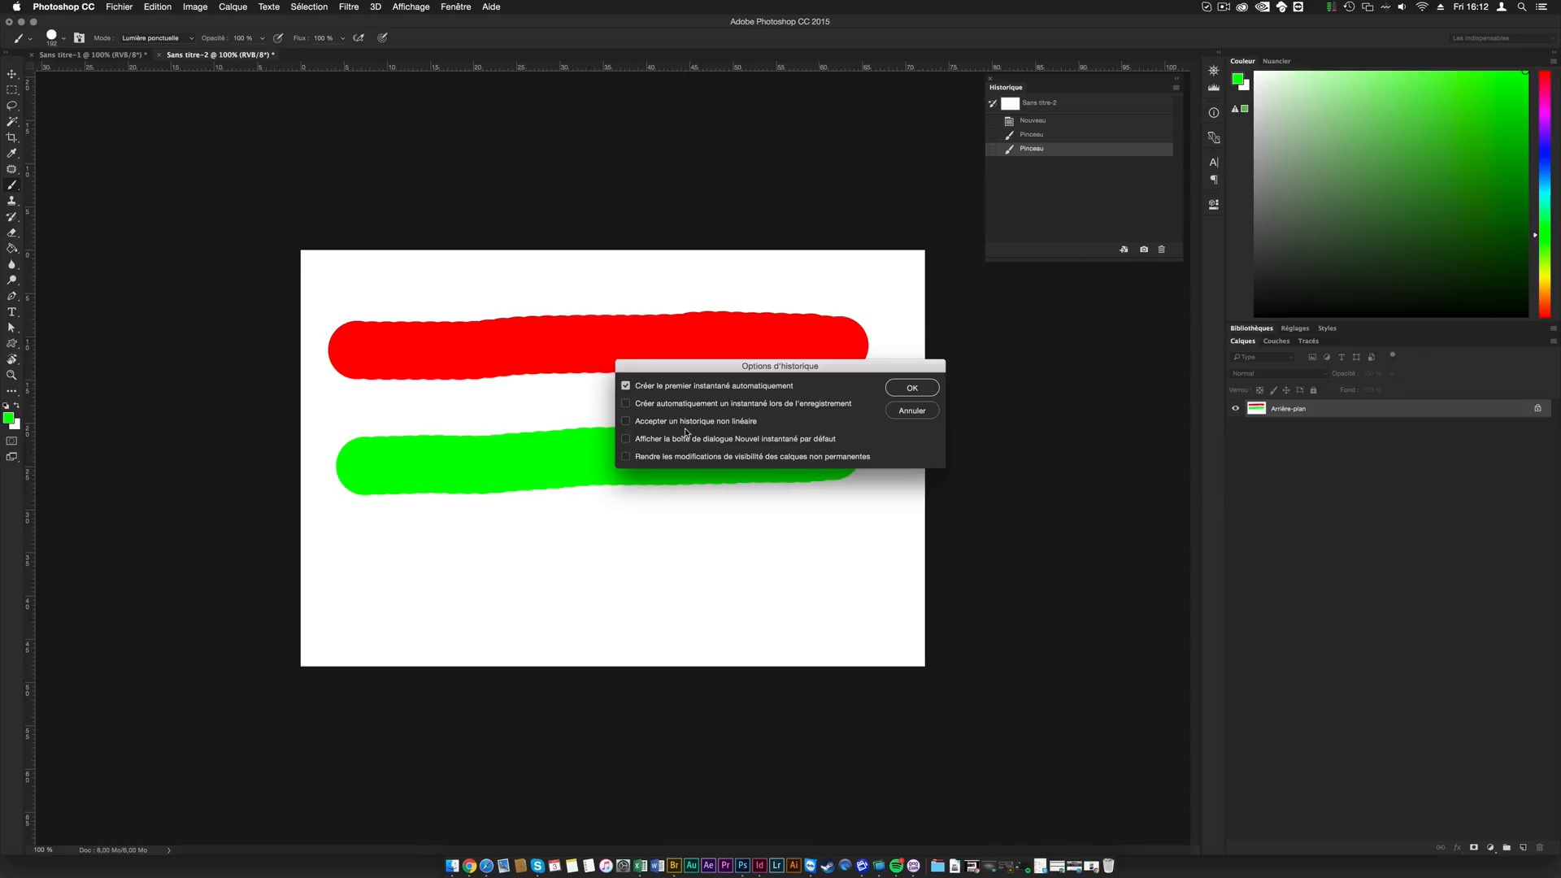
pyautogui.click(625, 422)
pyautogui.click(912, 388)
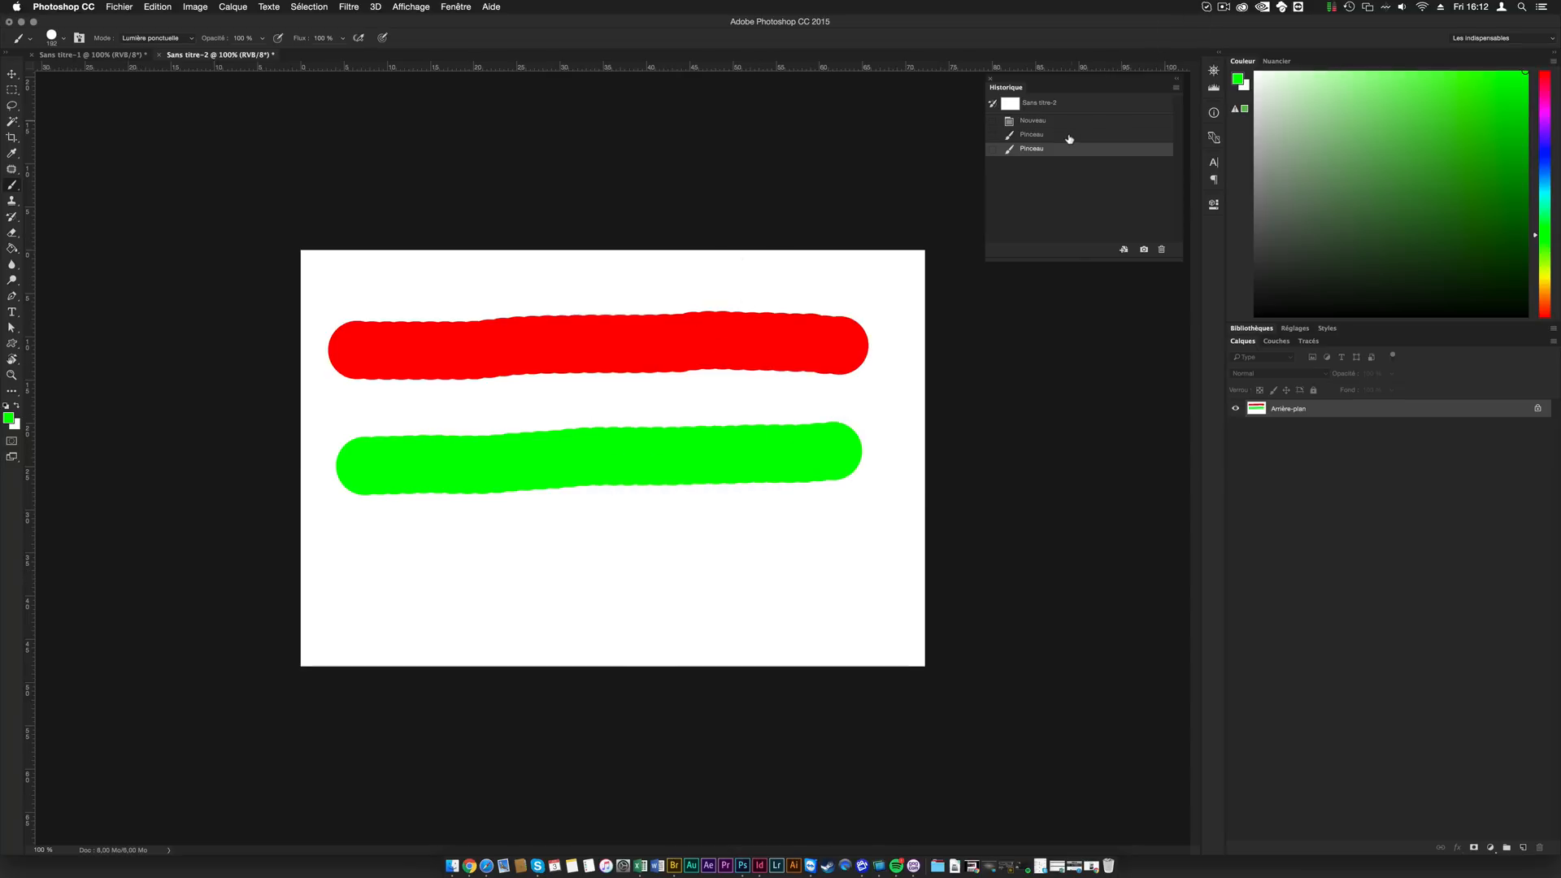
# - Undo the green stroke and paint a horizontal pink stroke below the red one
pyautogui.press('super+z')
pyautogui.click(1541, 143)
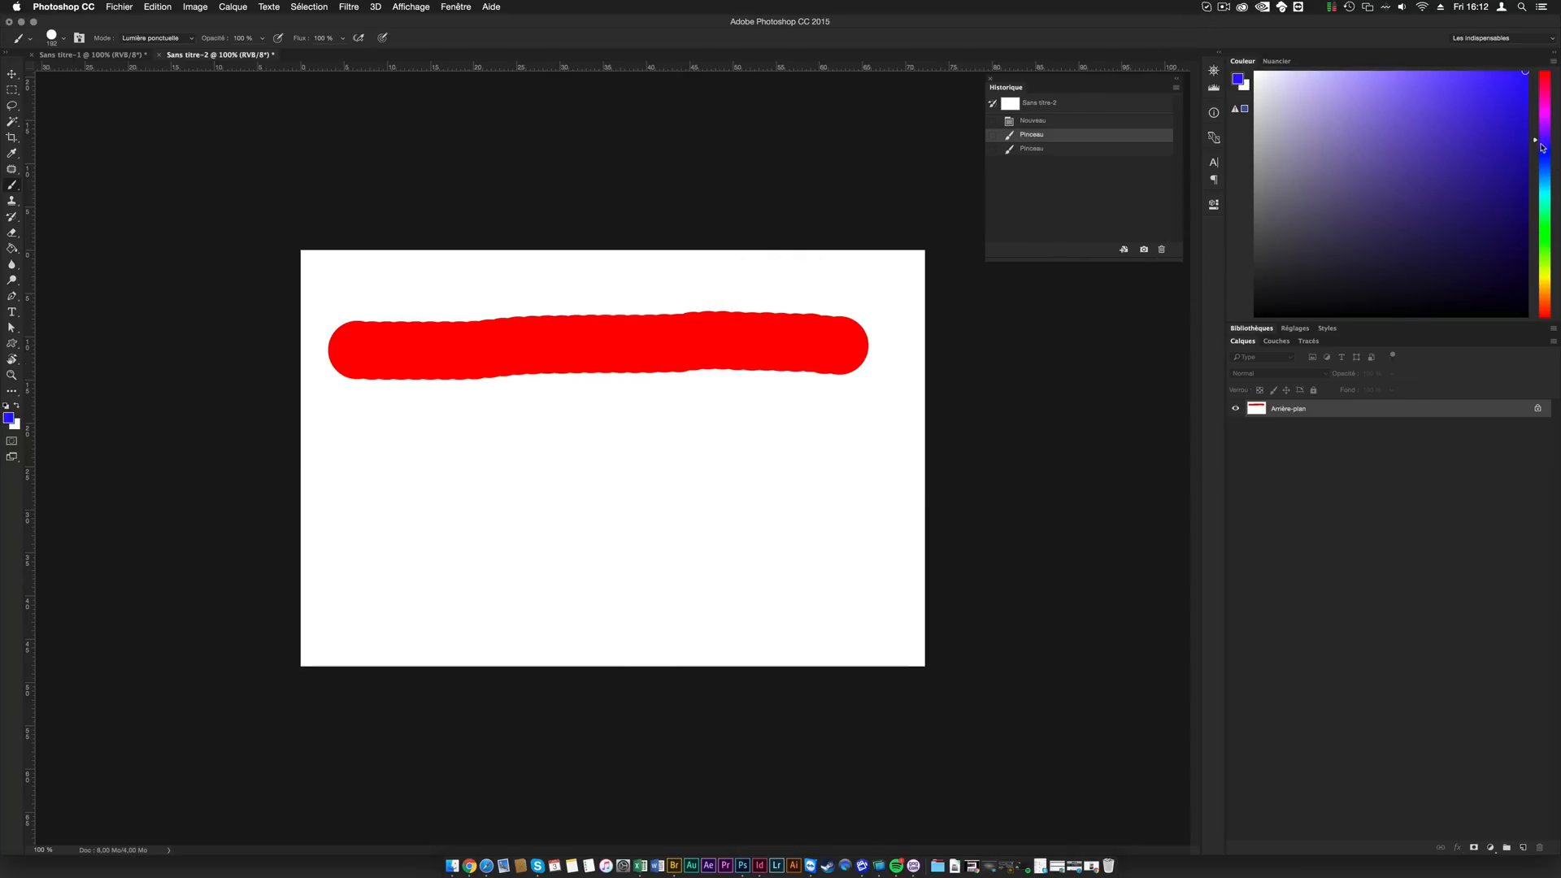
pyautogui.click(1540, 105)
pyautogui.click(1472, 74)
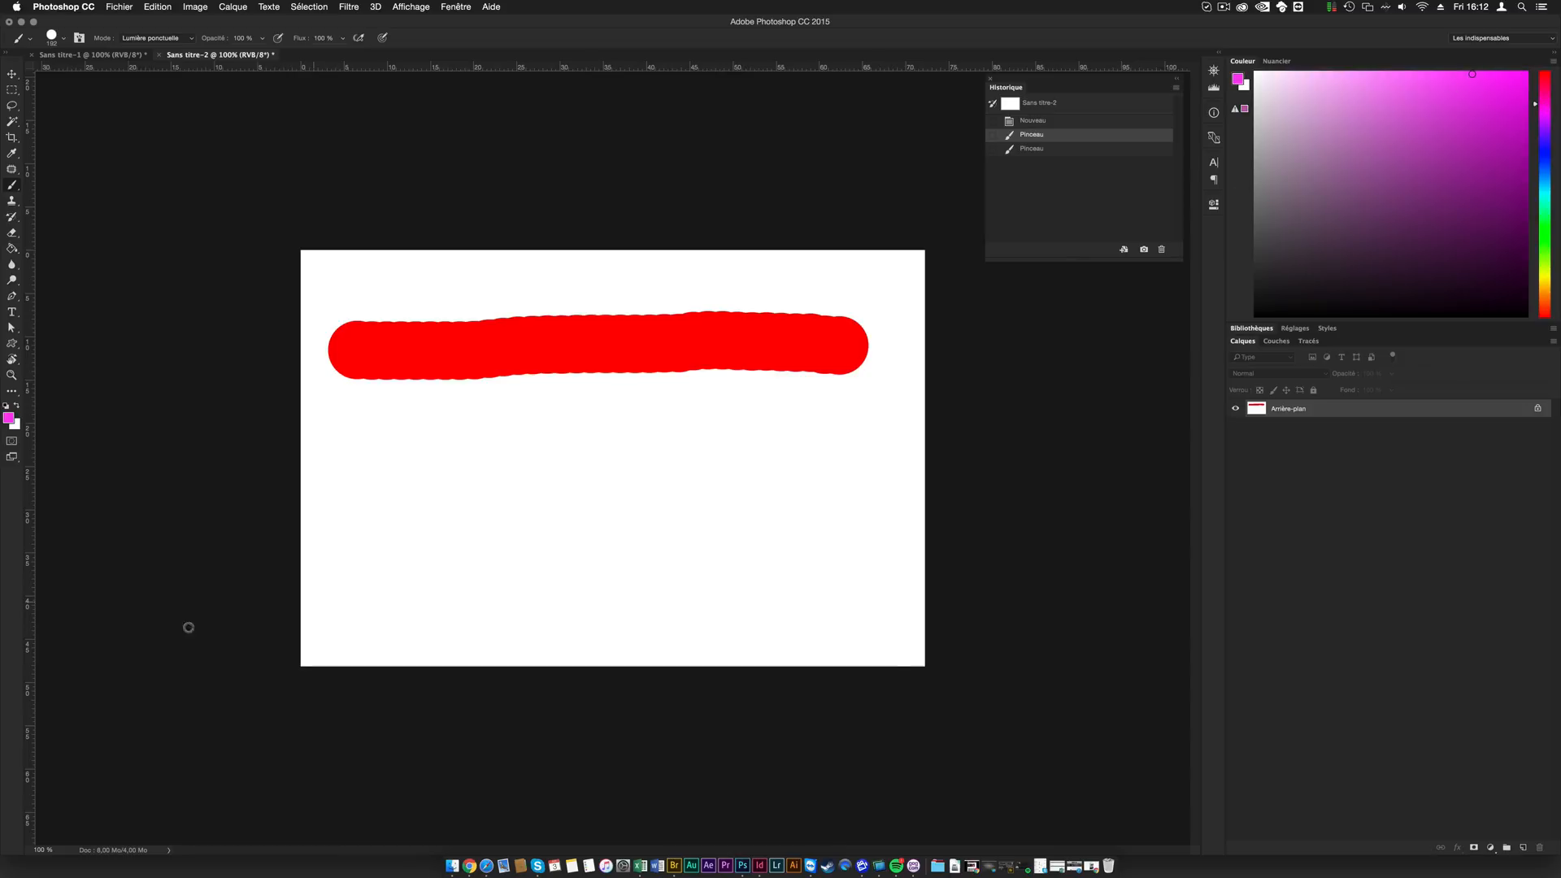
pyautogui.moveTo(358, 480); pyautogui.dragTo(816, 462)
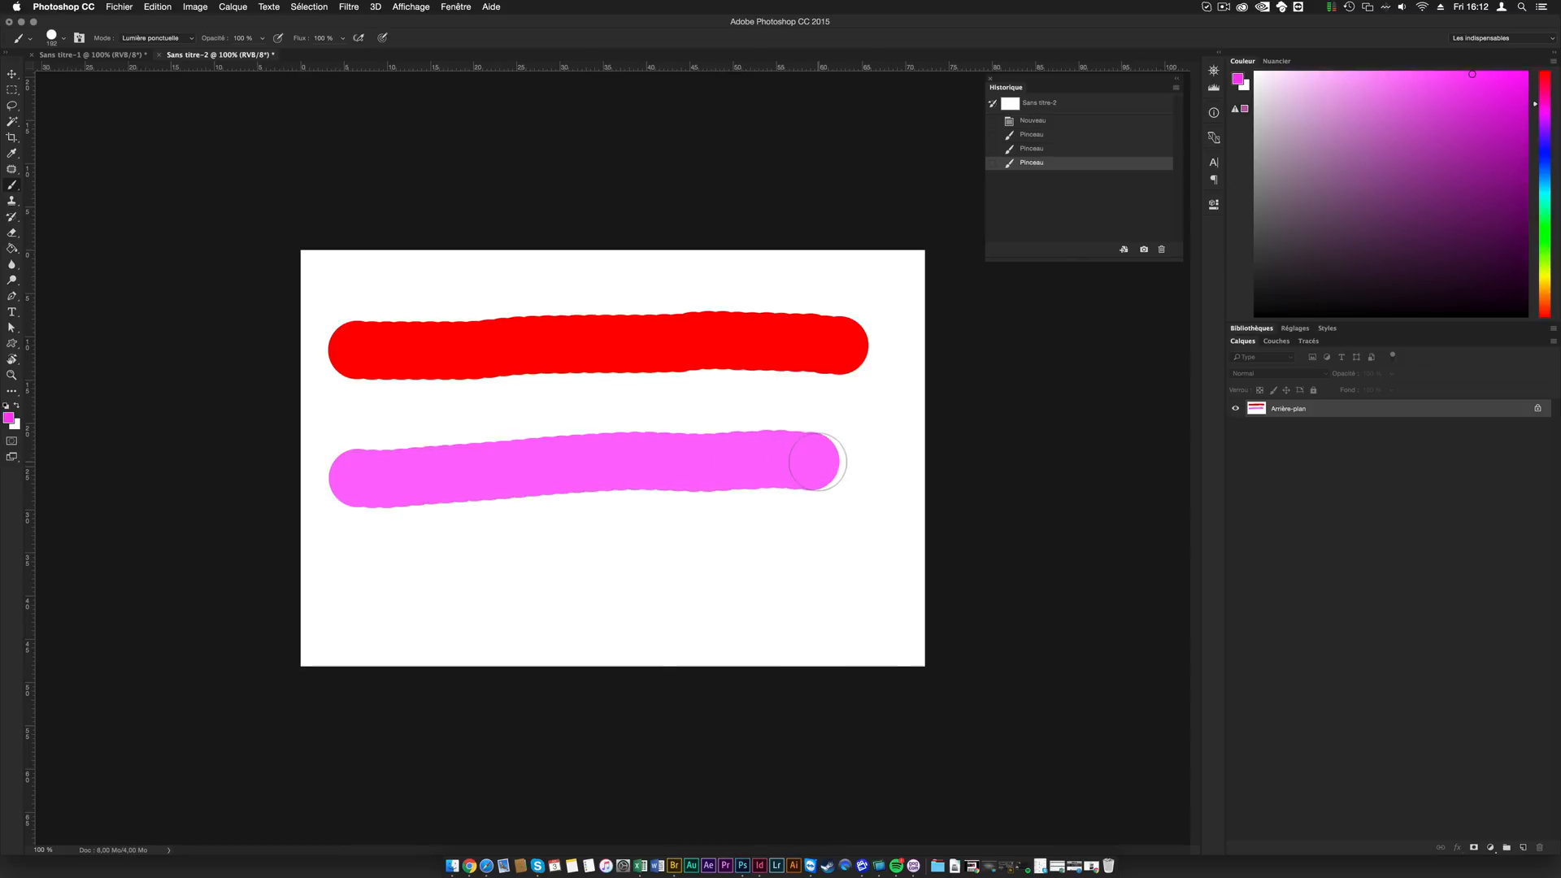
# - Go back through the green stroke's state to the blank Nouveau state and paint a large blue ring mid-canvas
pyautogui.click(1026, 149)
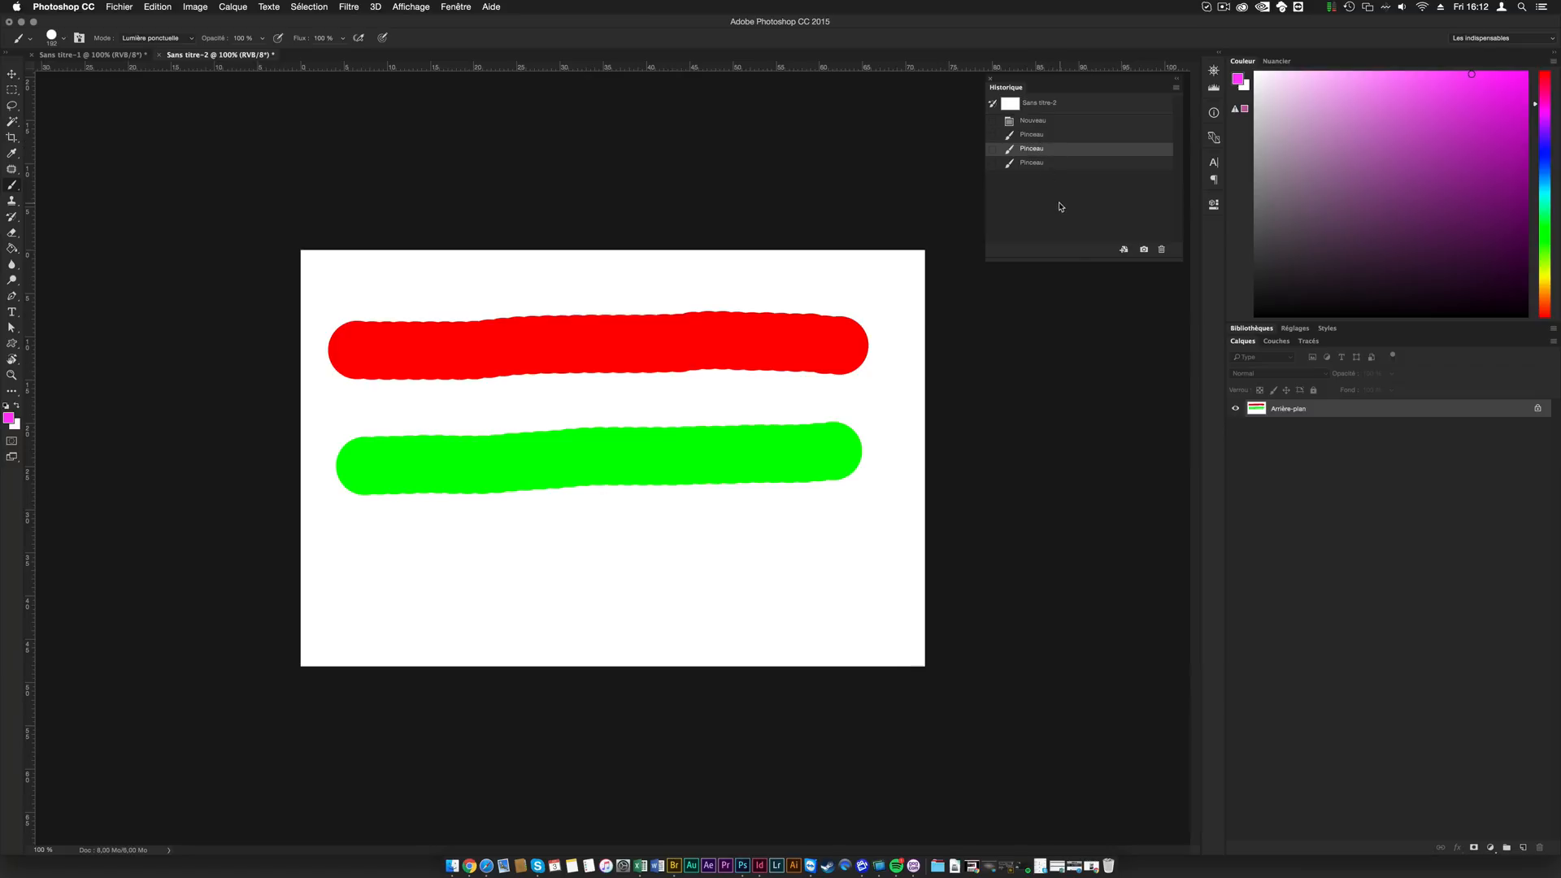
pyautogui.click(1028, 123)
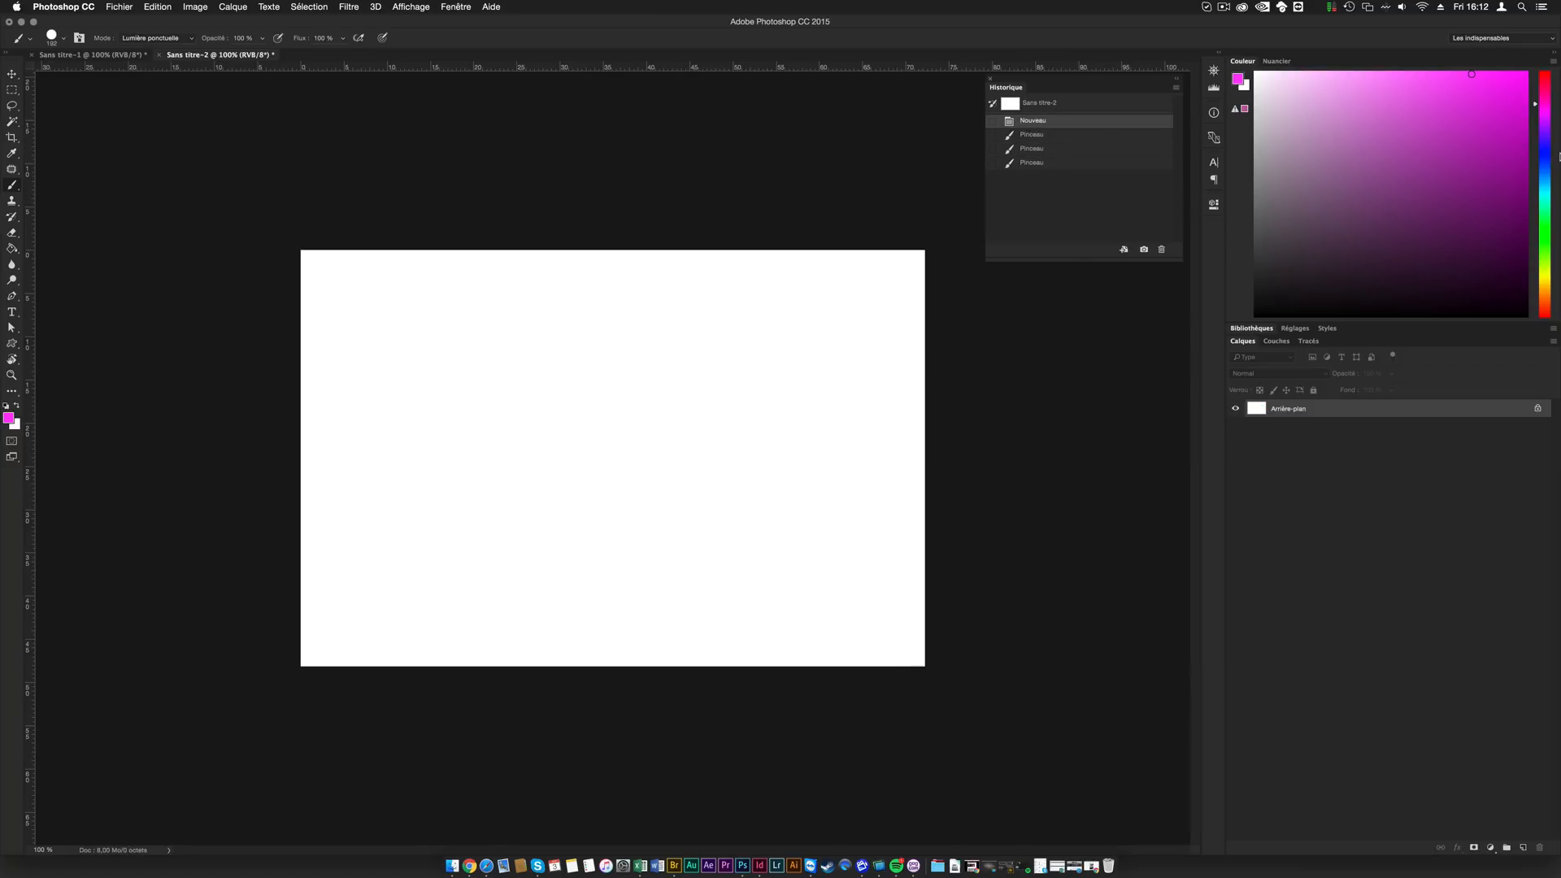
pyautogui.click(1544, 151)
pyautogui.moveTo(611, 336); pyautogui.dragTo(521, 366)
pyautogui.moveTo(488, 439)
pyautogui.mouseDown()
pyautogui.moveTo(635, 549)
pyautogui.moveTo(749, 418)
pyautogui.moveTo(655, 348)
pyautogui.moveTo(611, 348)
pyautogui.mouseUp()
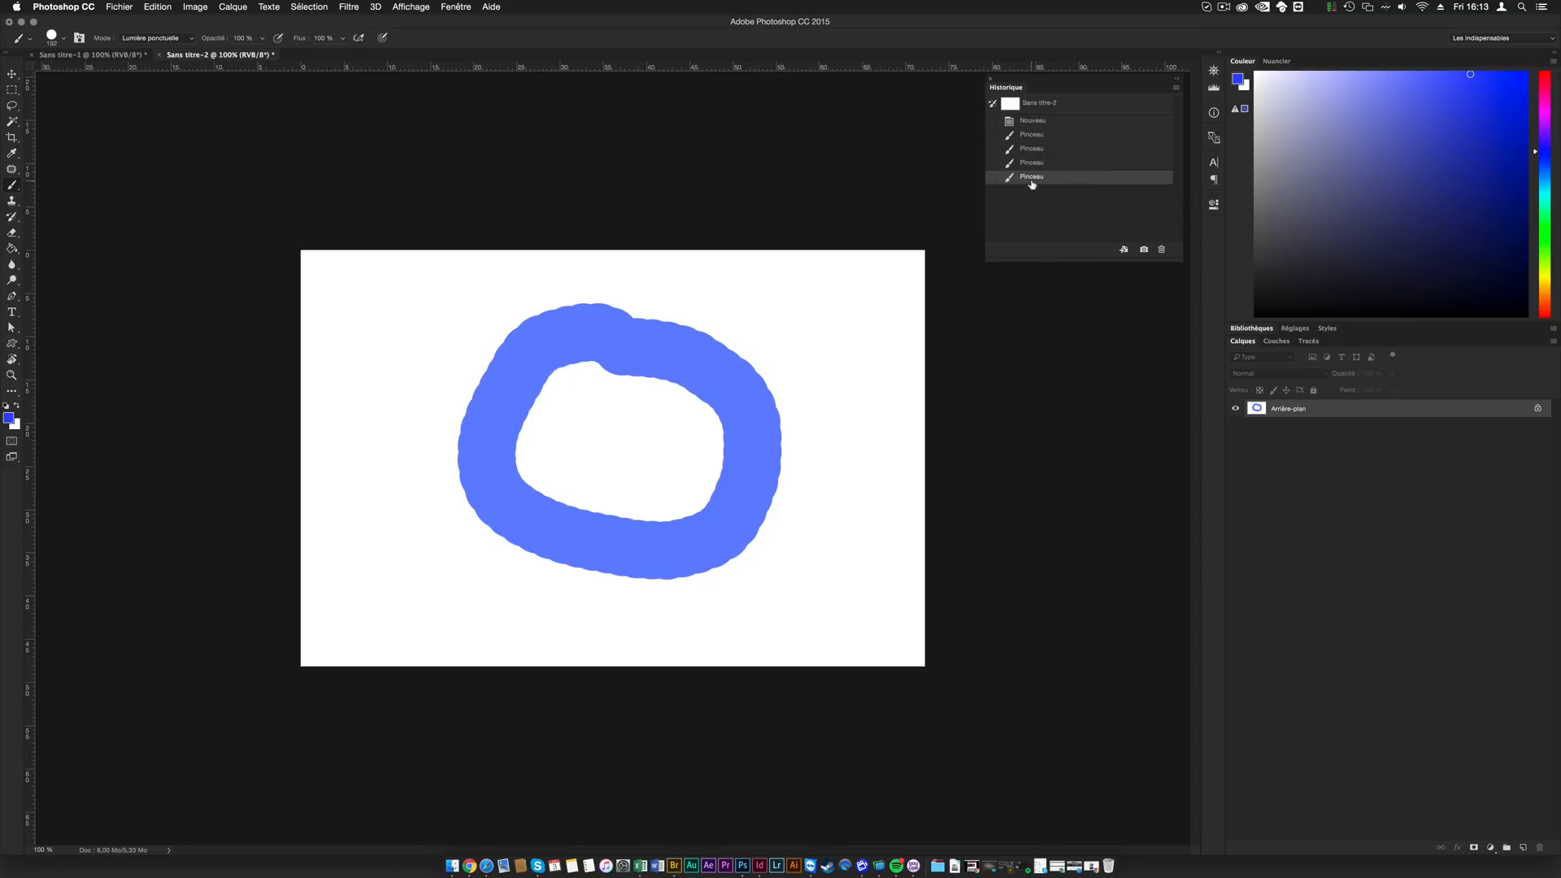
# - Go back through the pink and green Pinceau states to the red stroke's state in the history
pyautogui.click(1037, 163)
pyautogui.click(1041, 148)
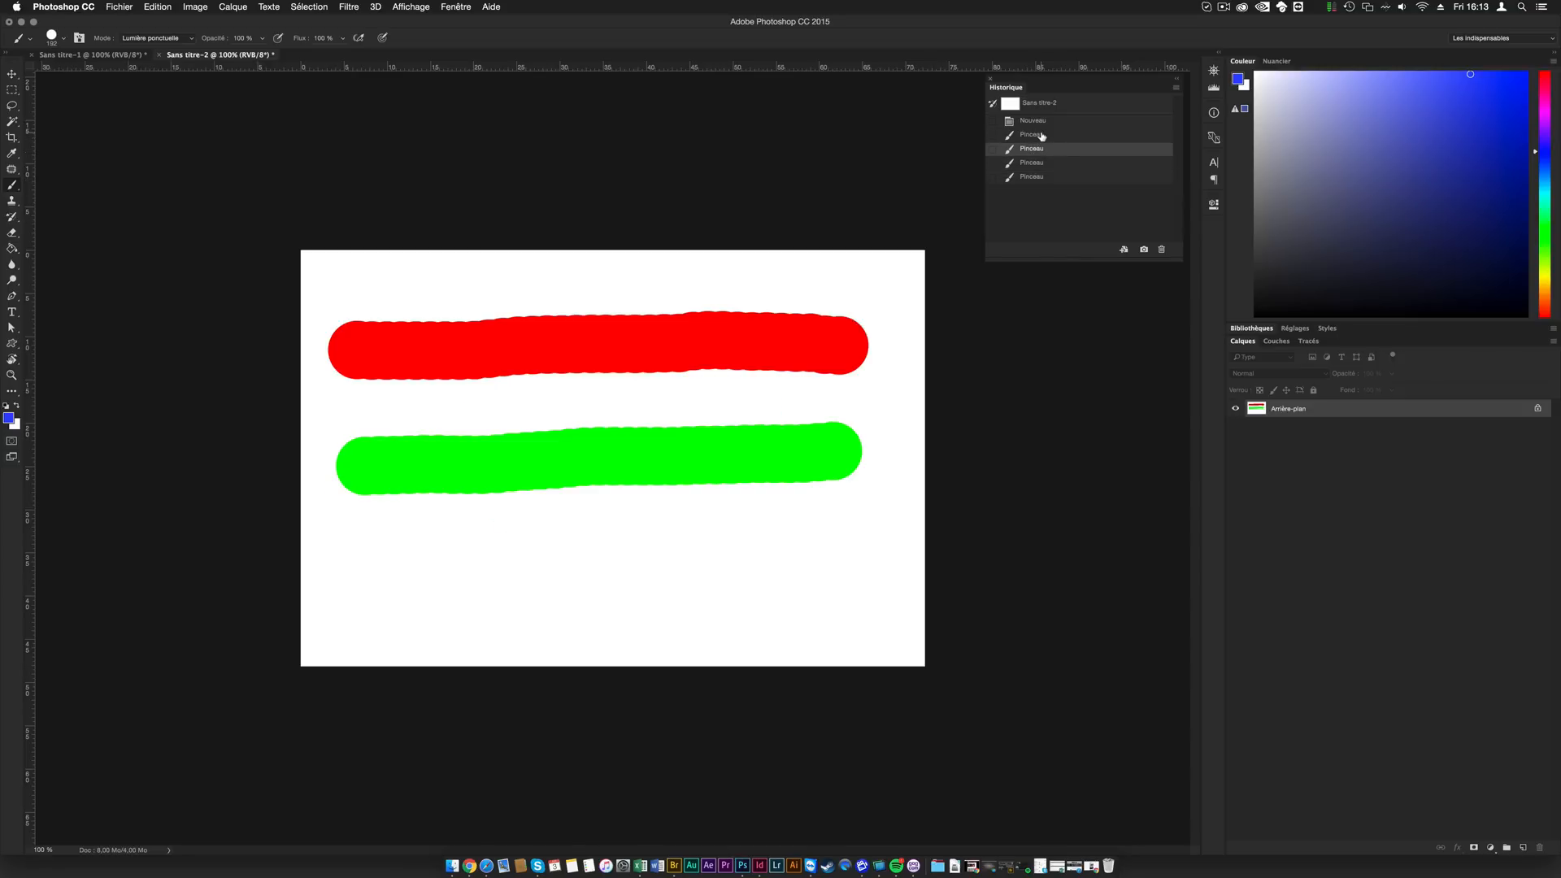
pyautogui.click(1042, 136)
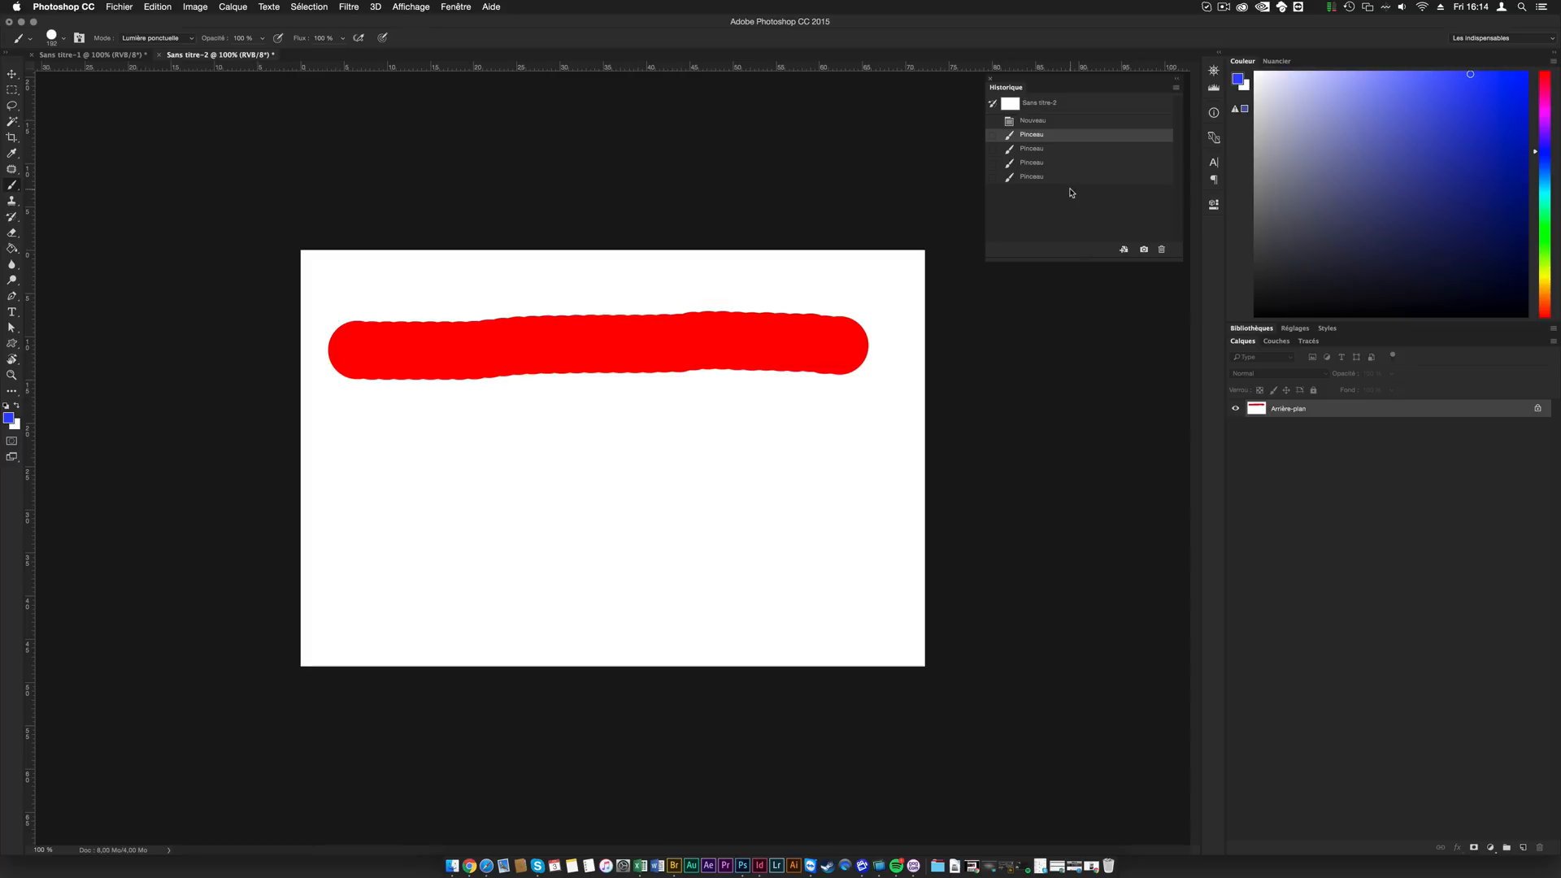
# - Review the non-linear history setting in the history options and leave without changes
pyautogui.click(1176, 88)
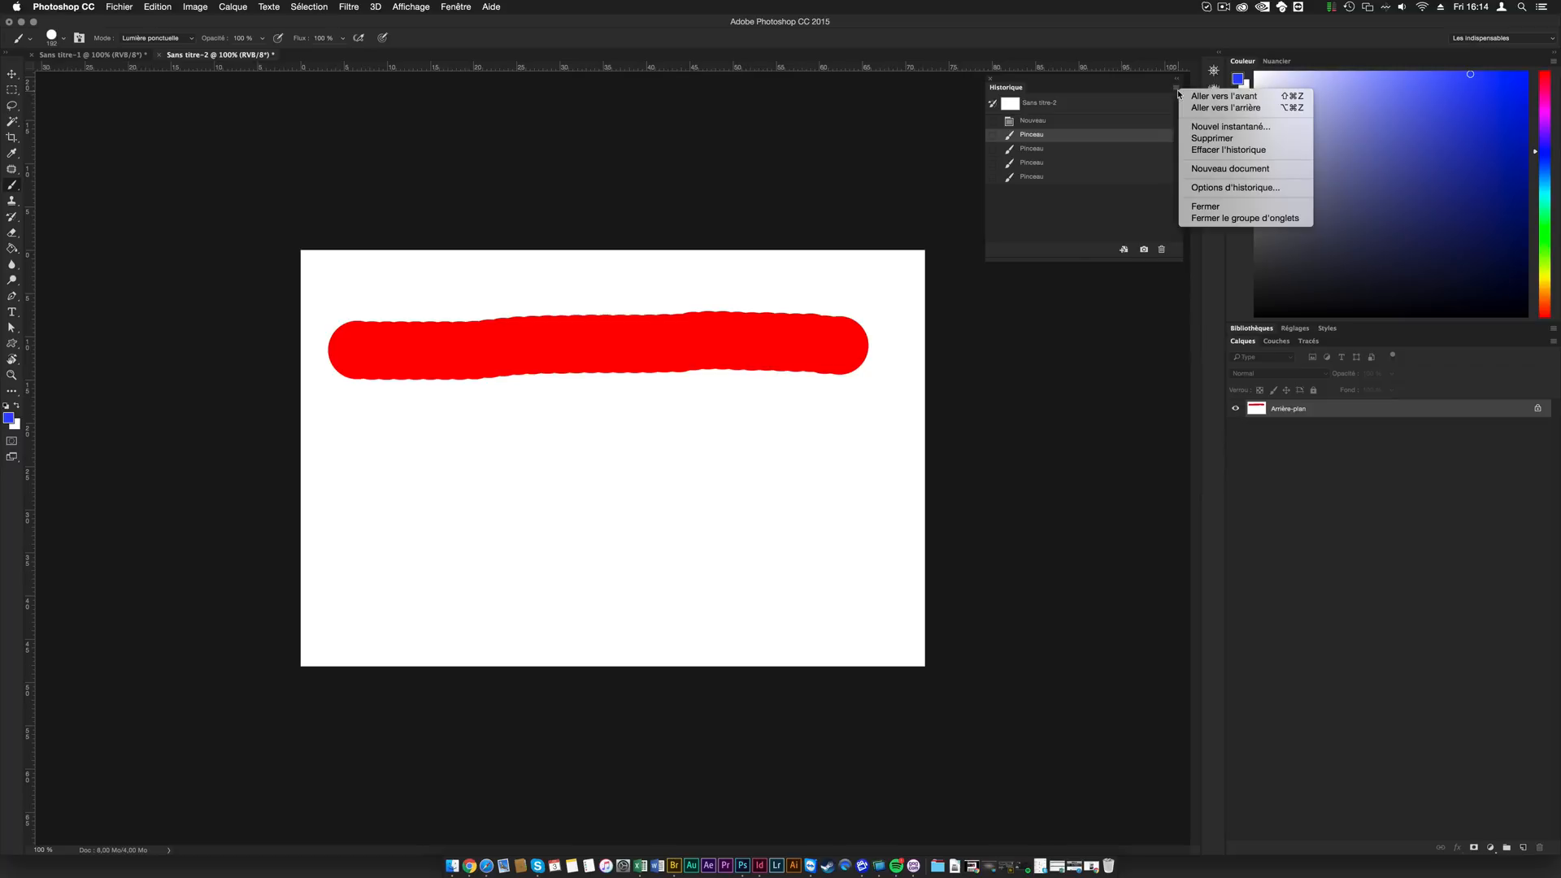
pyautogui.click(1242, 188)
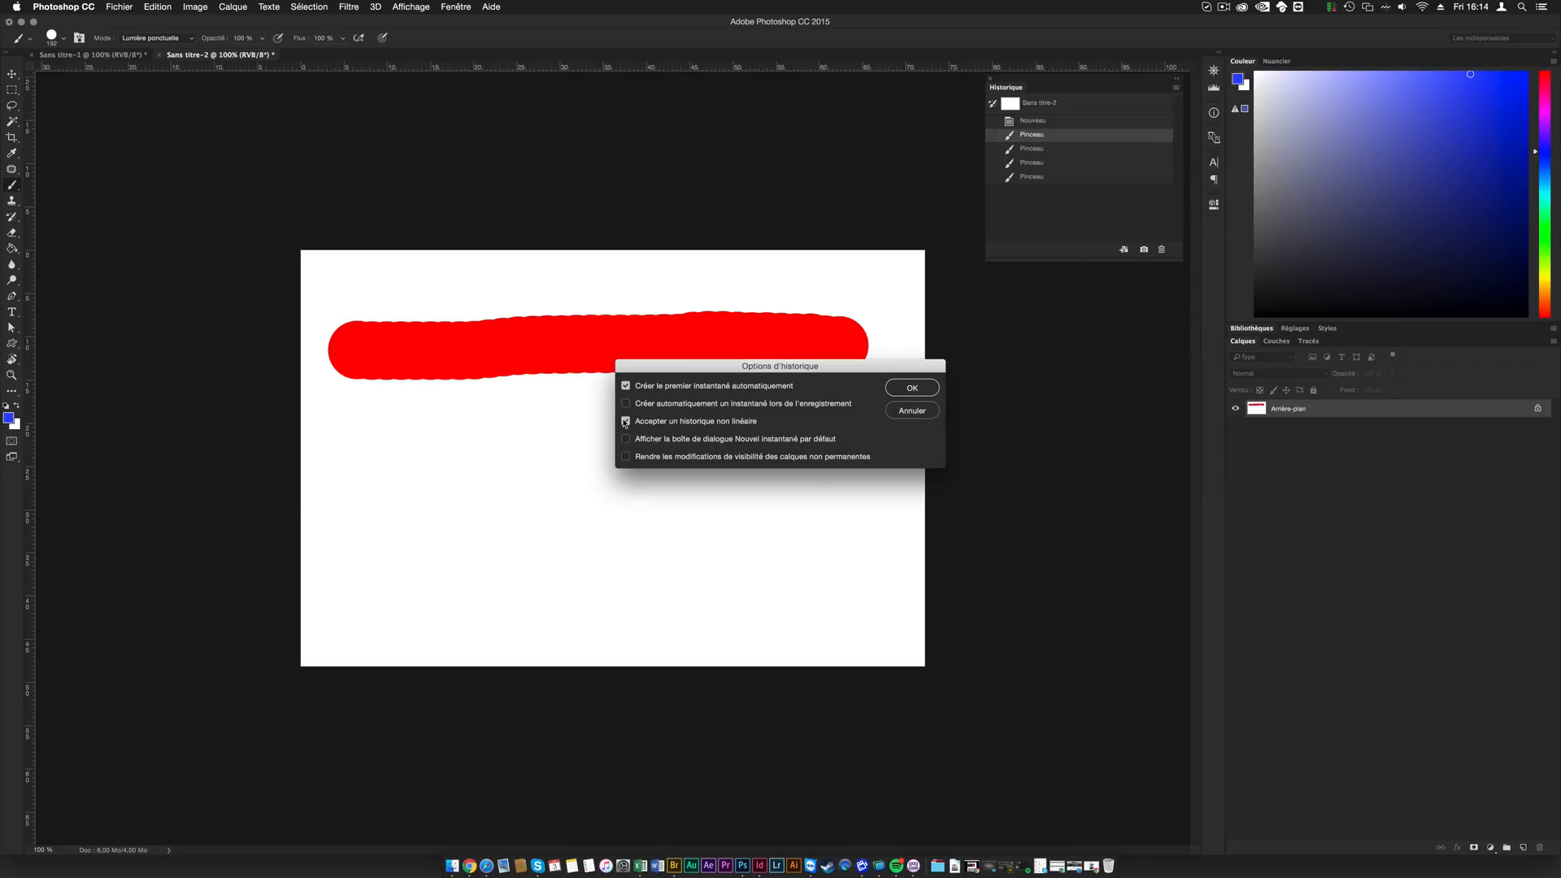
pyautogui.click(917, 411)
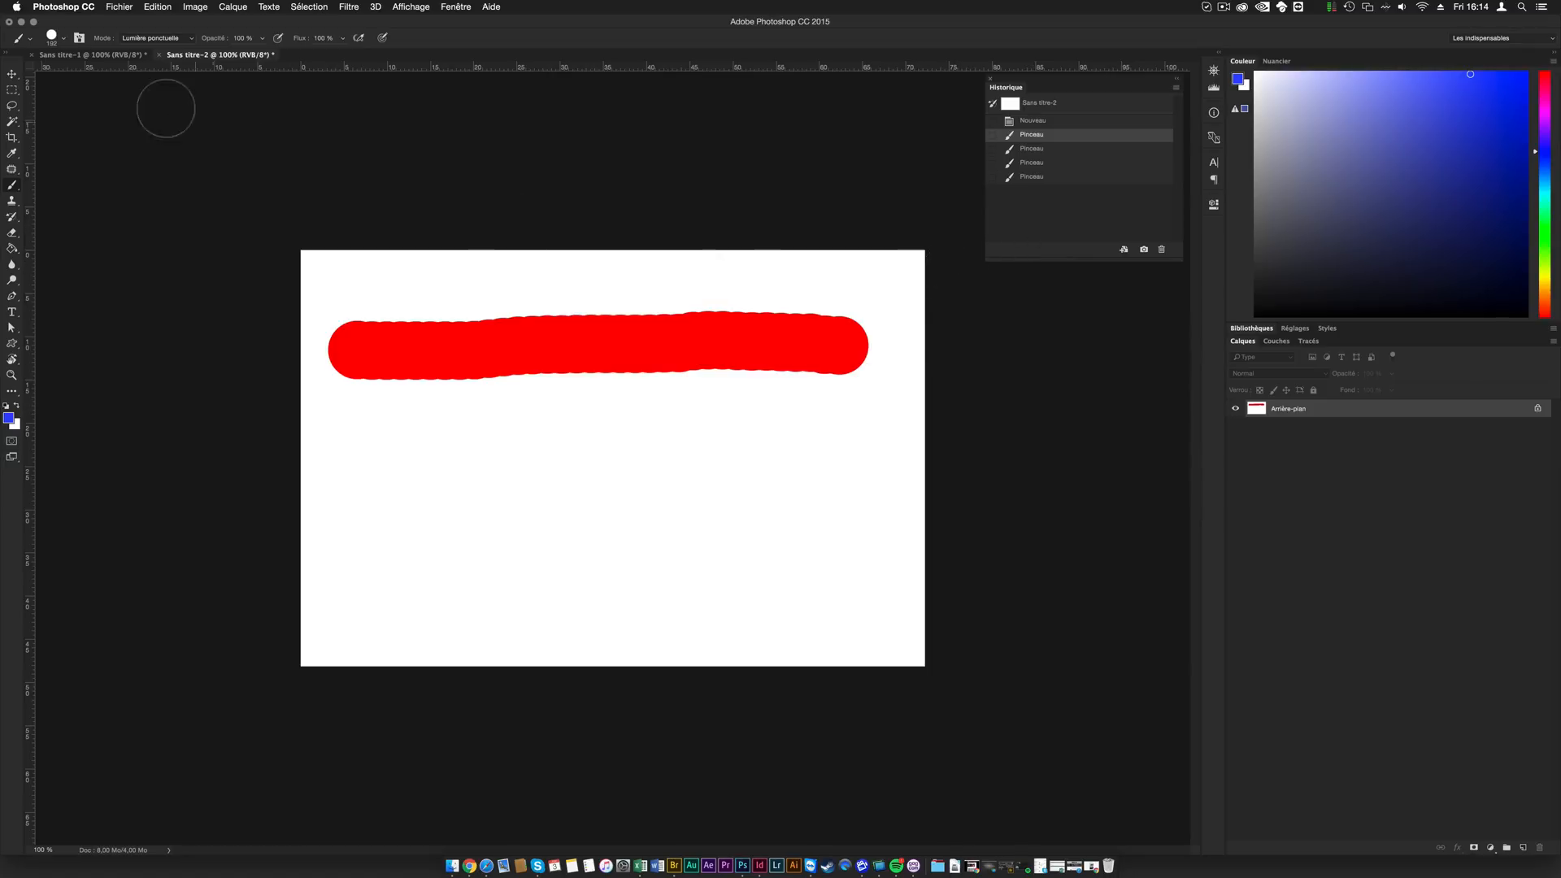
# - Check the number of history states in the Performances preferences and leave without changes
pyautogui.press('super+k')
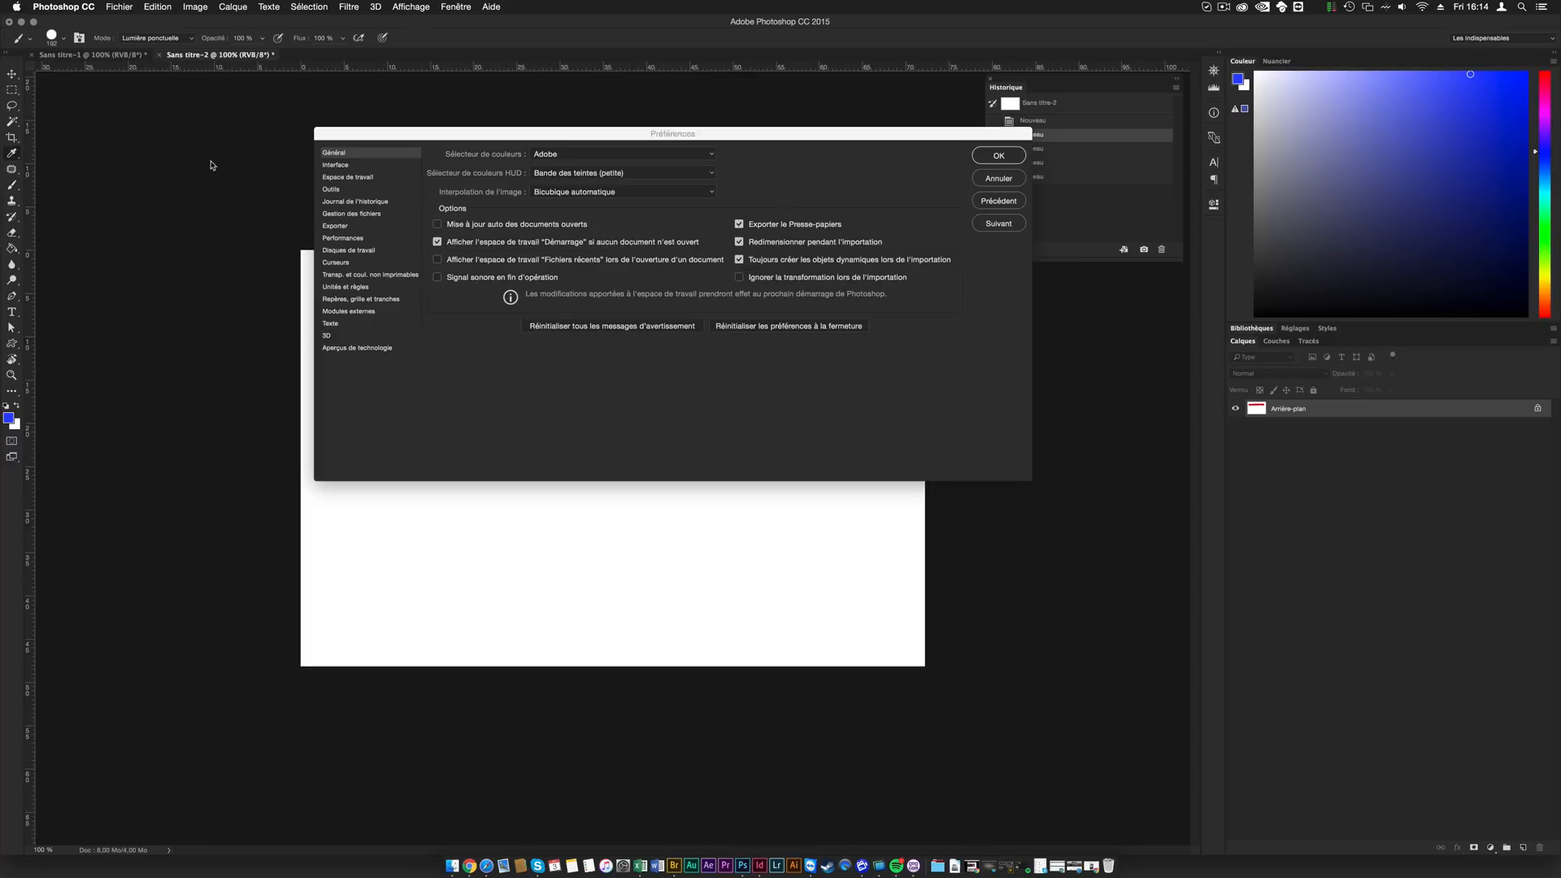
pyautogui.click(345, 238)
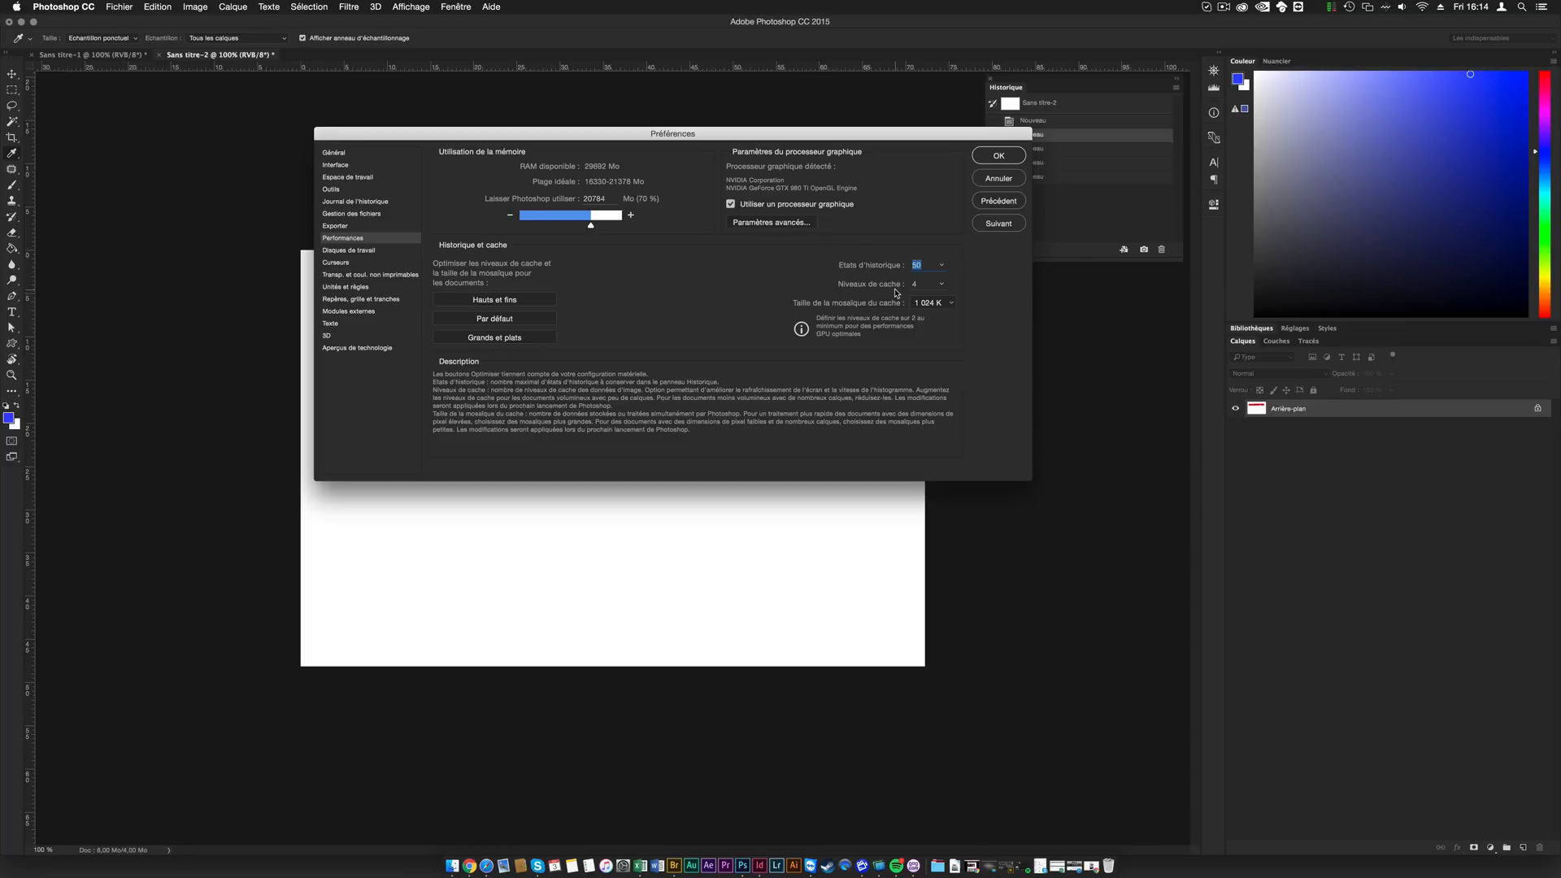
pyautogui.click(1013, 179)
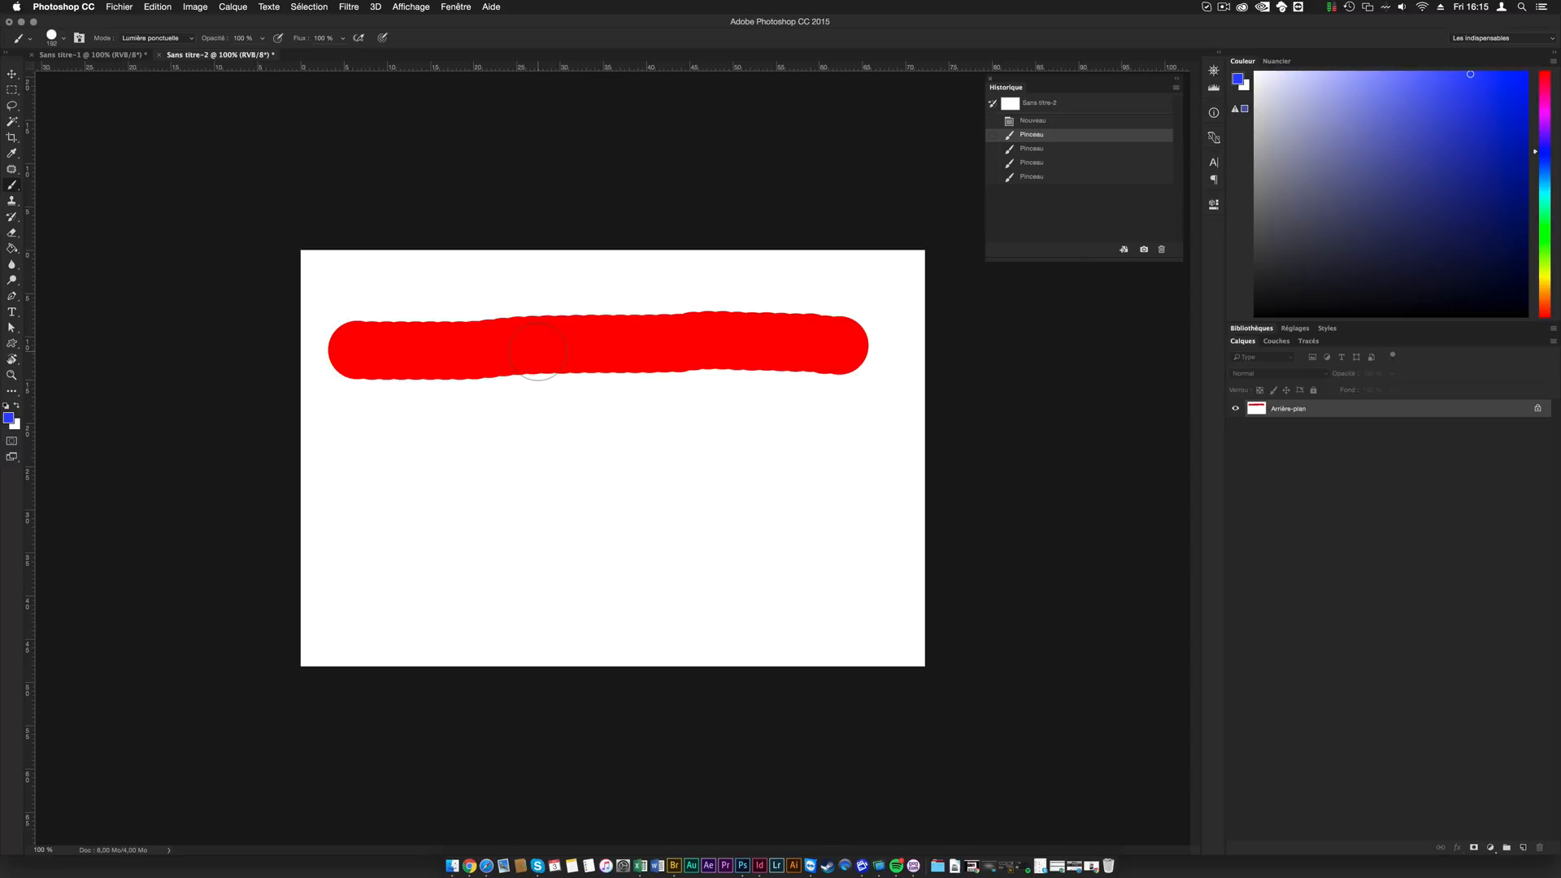
# - Switch to Safari and view the Photoshop CC 2014 training page on Tuto.com
pyautogui.click(488, 866)
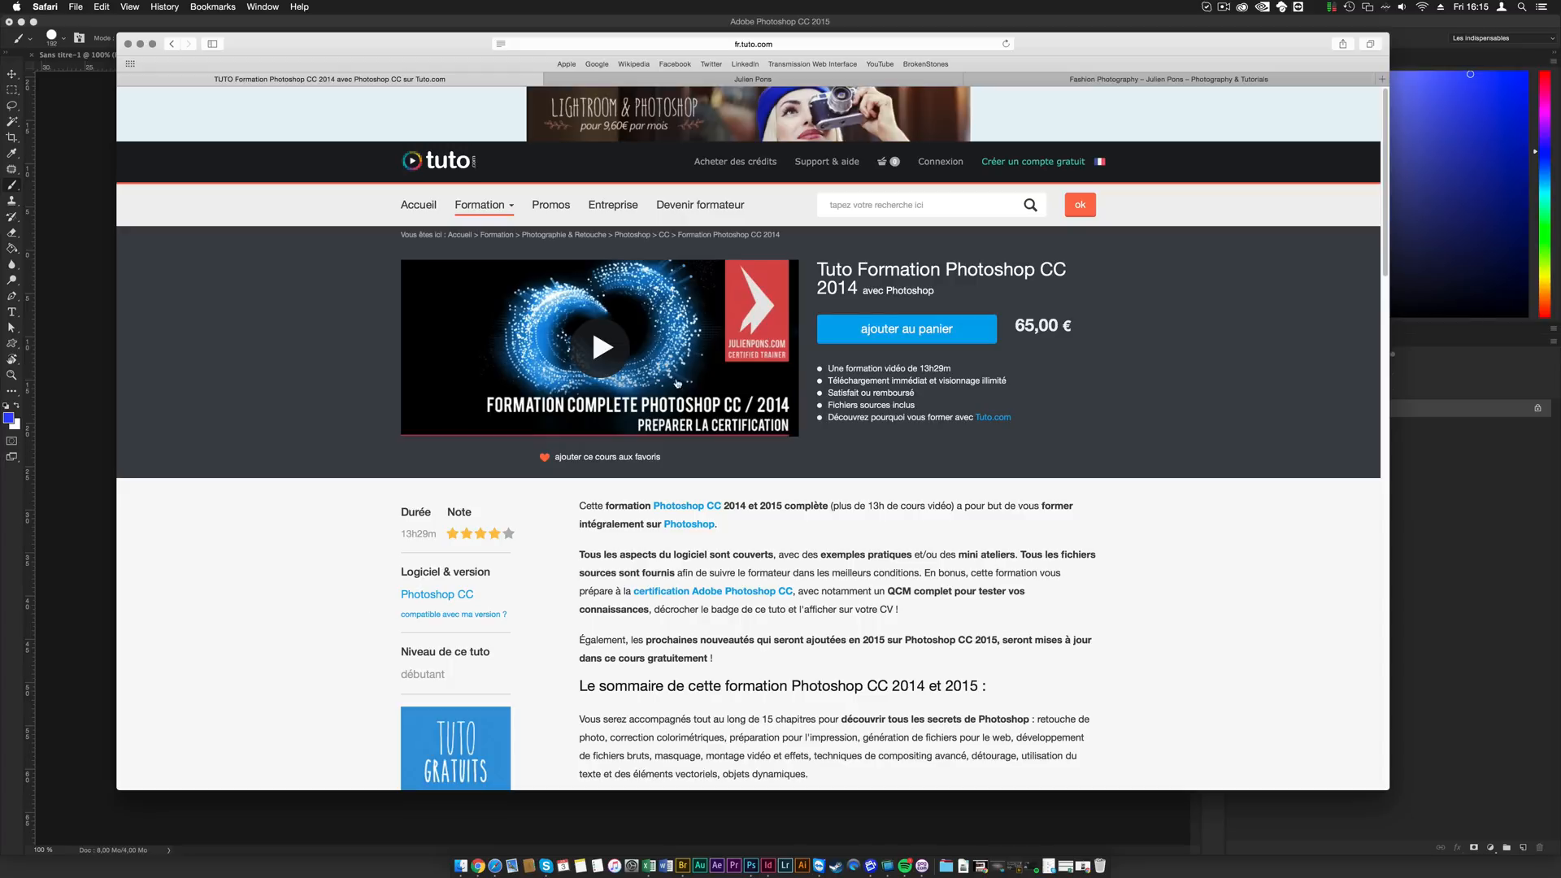
pyautogui.click(896, 205)
# - View the trainer's Facebook page and its address, dismissing the login prompt
pyautogui.click(783, 81)
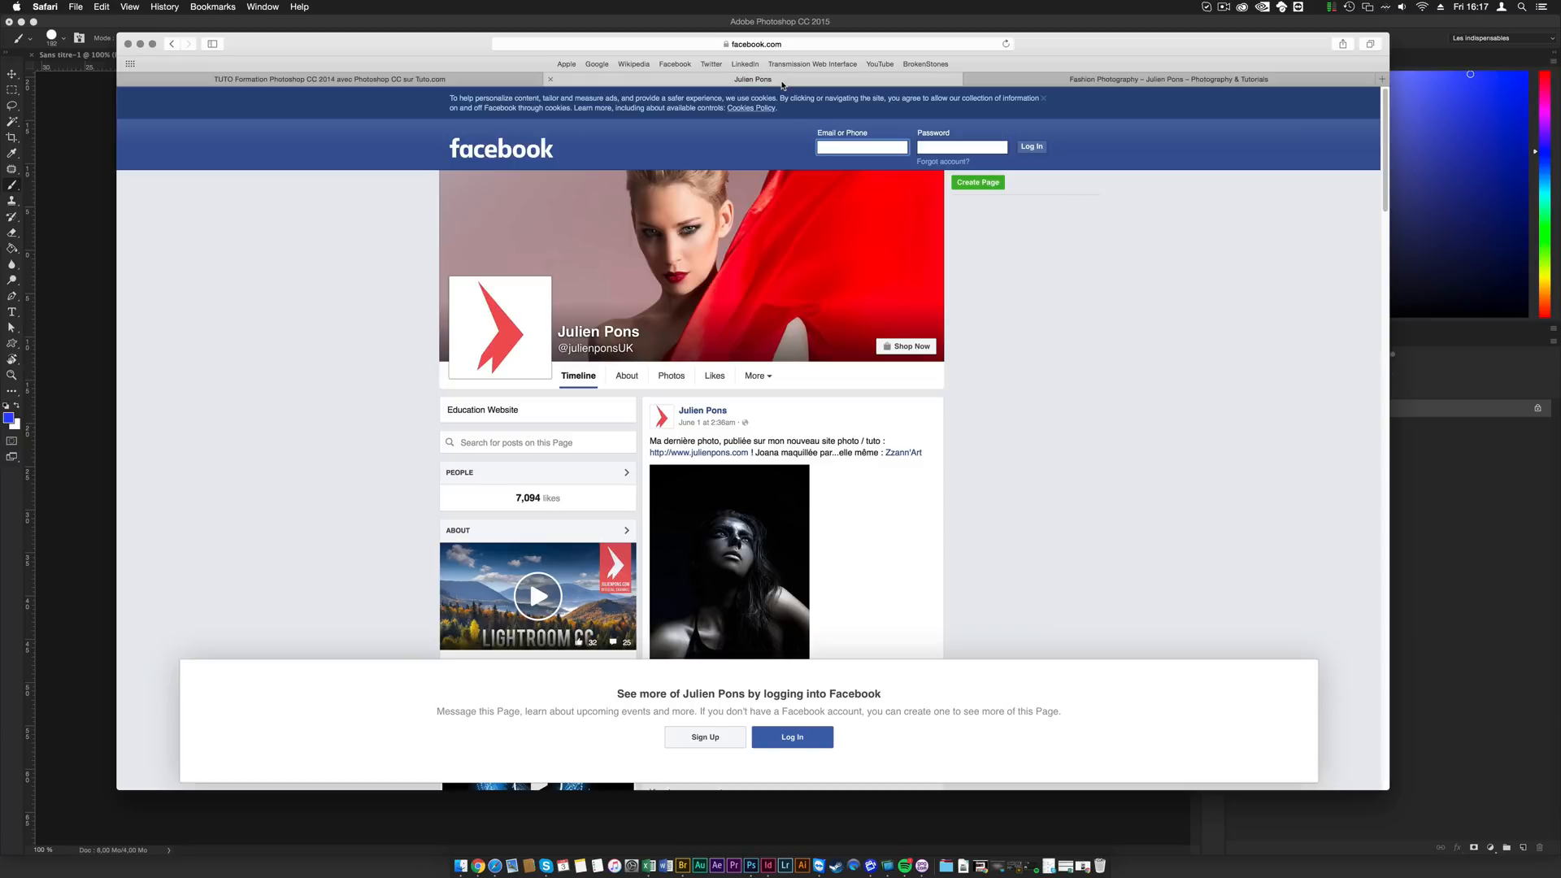
pyautogui.click(815, 45)
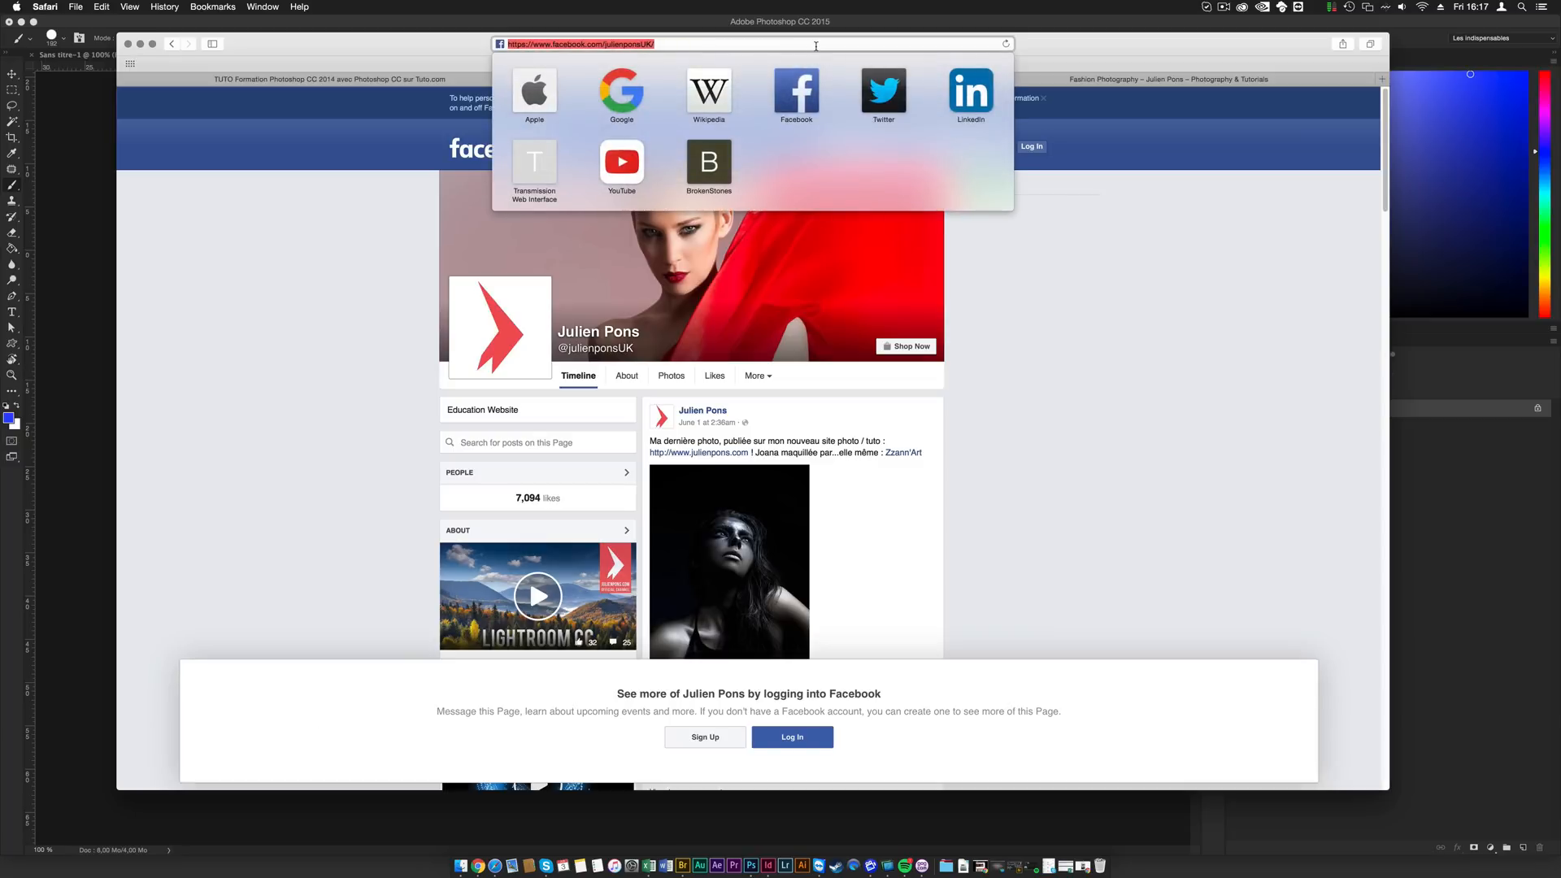
pyautogui.click(1123, 408)
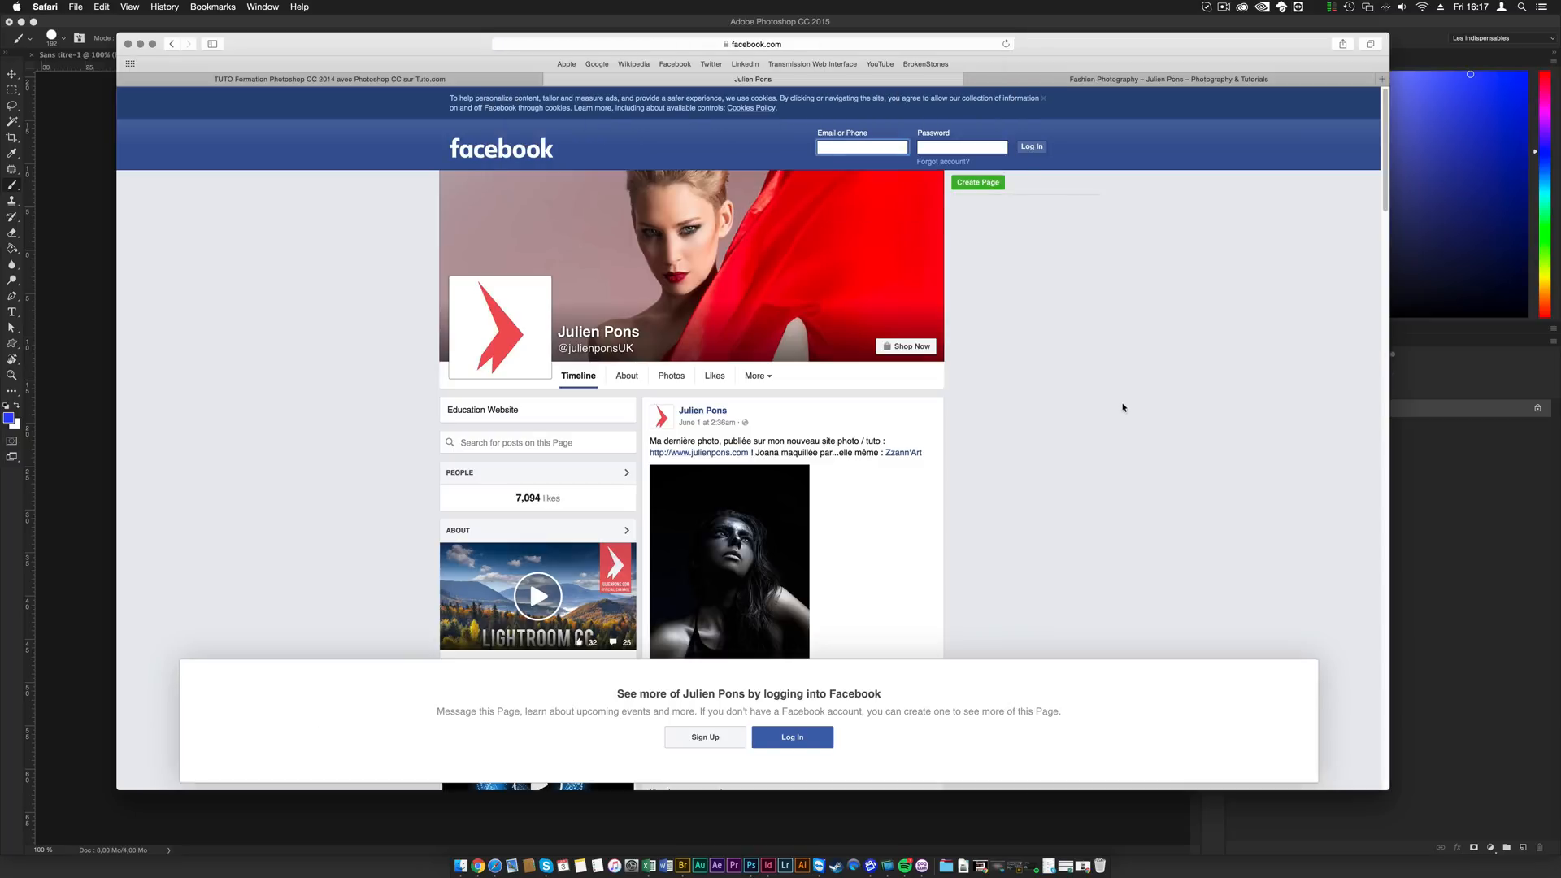
pyautogui.scroll(-10, 1123, 407)
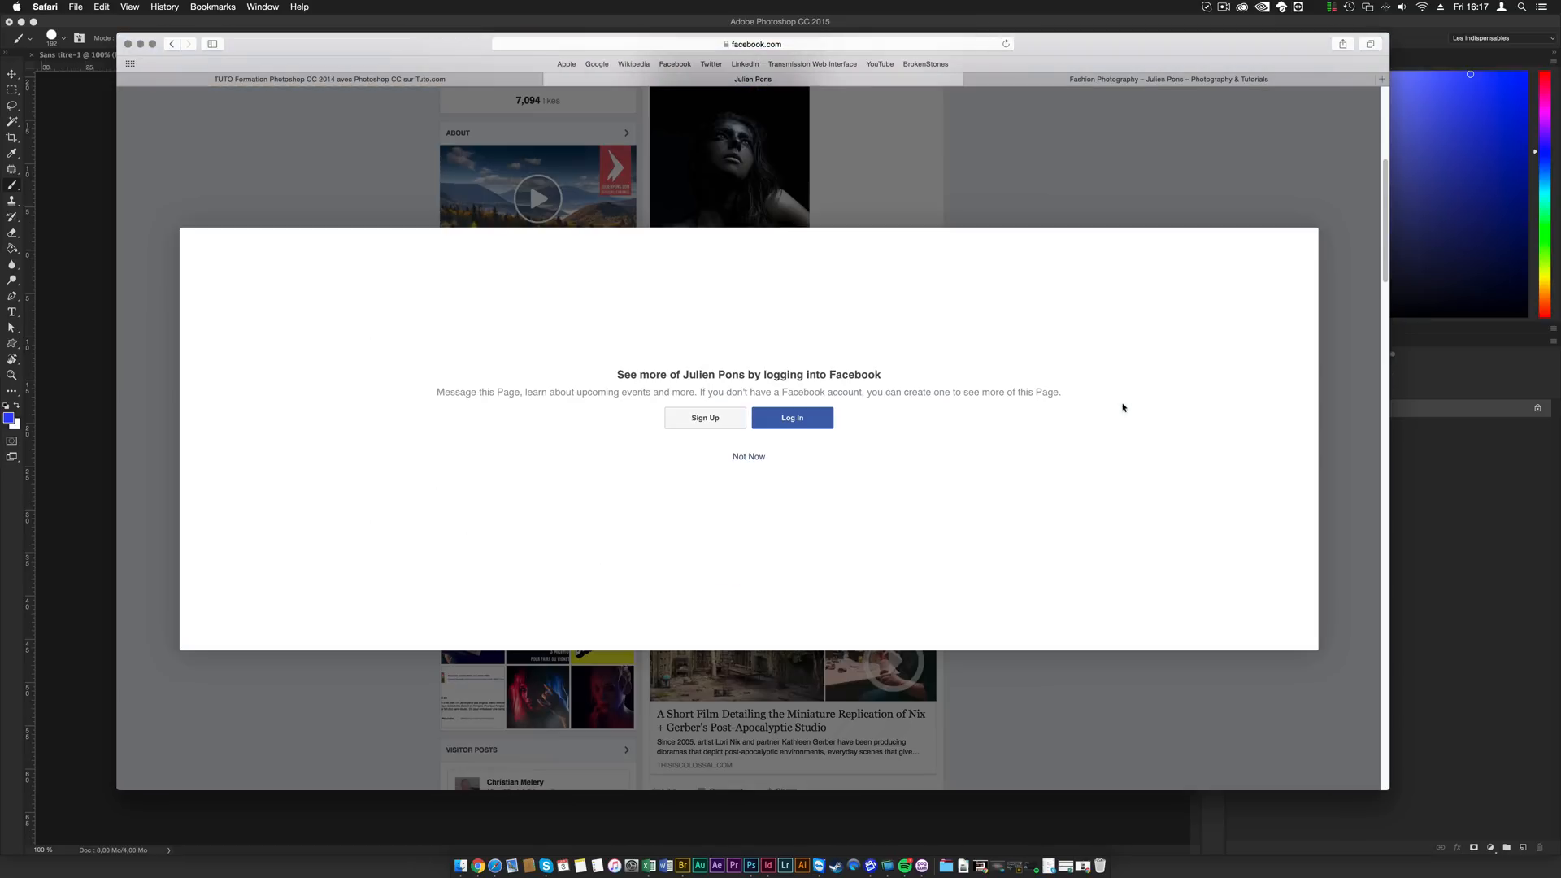
pyautogui.scroll(10, 1138, 235)
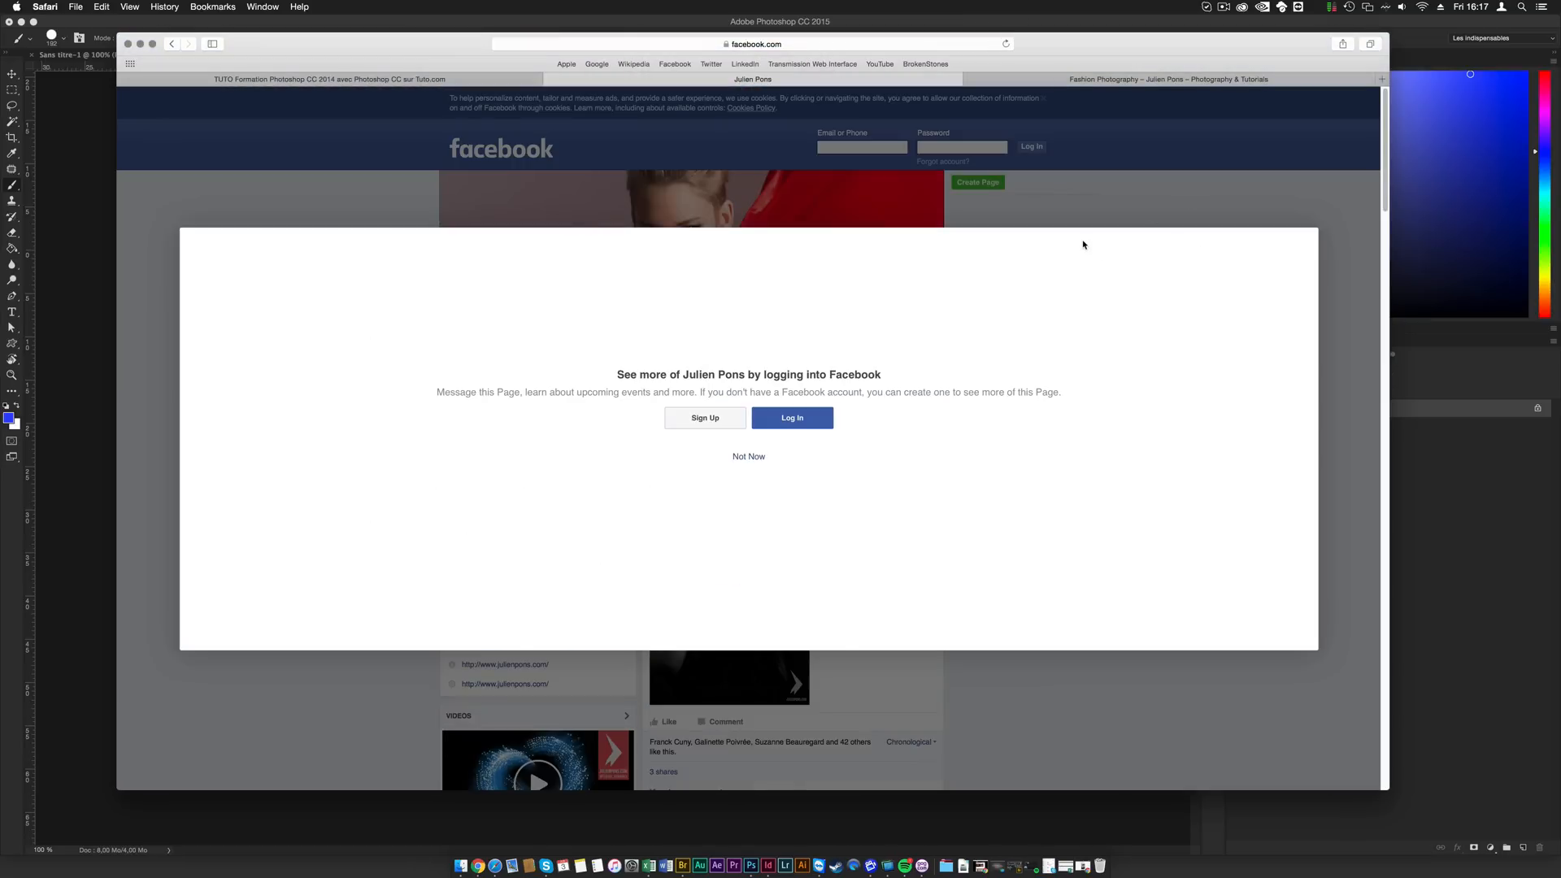
pyautogui.click(748, 457)
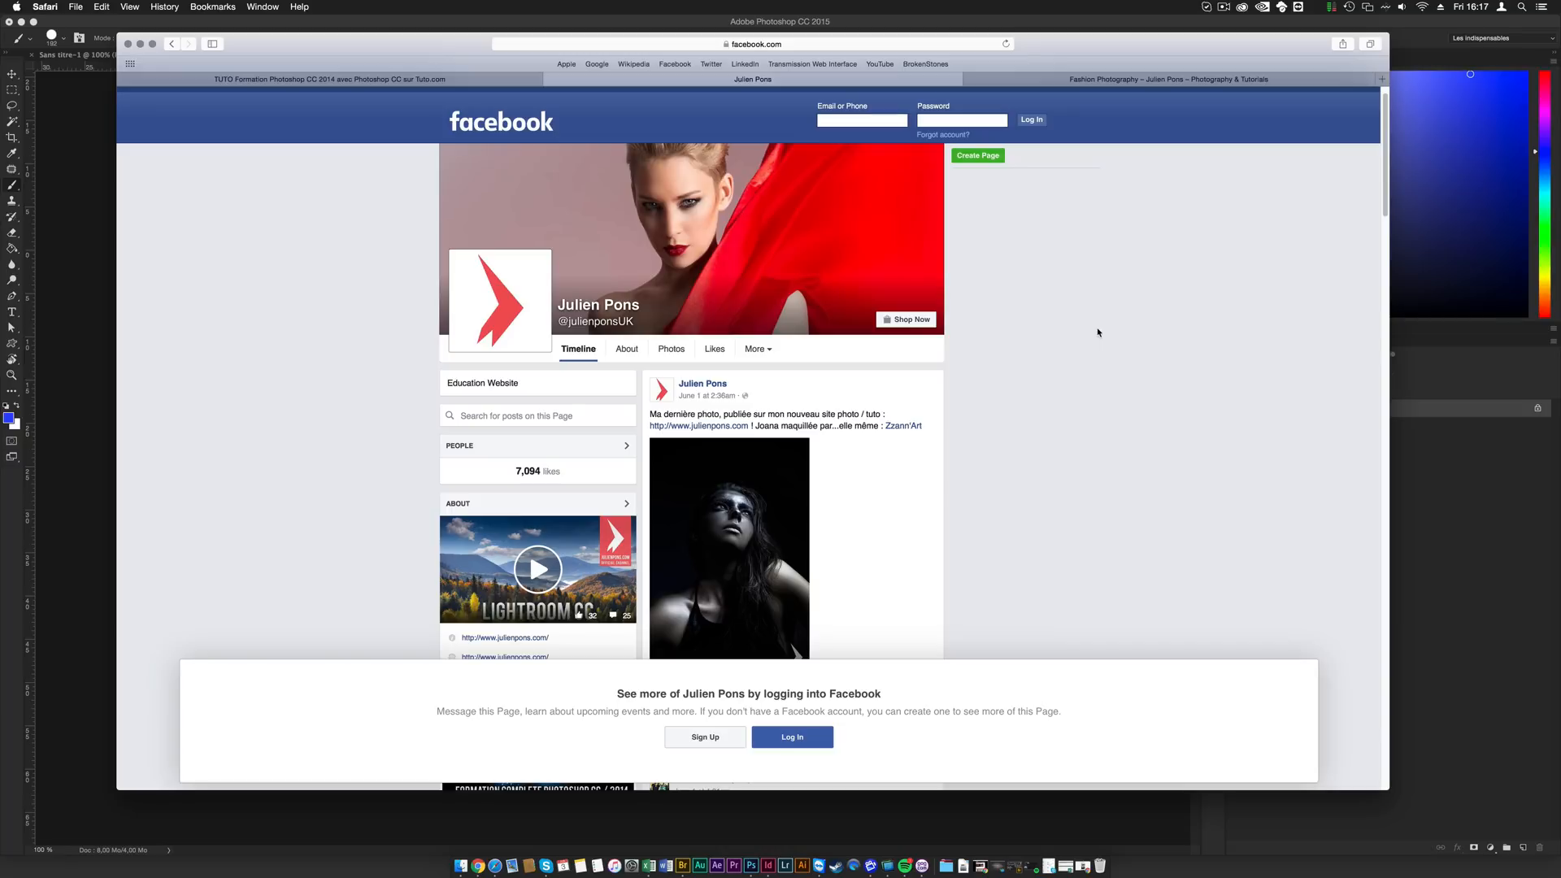
# - Revisit the Photoshop CC 2014 training page on Tuto.com, then return to the trainer's Facebook page
pyautogui.click(282, 82)
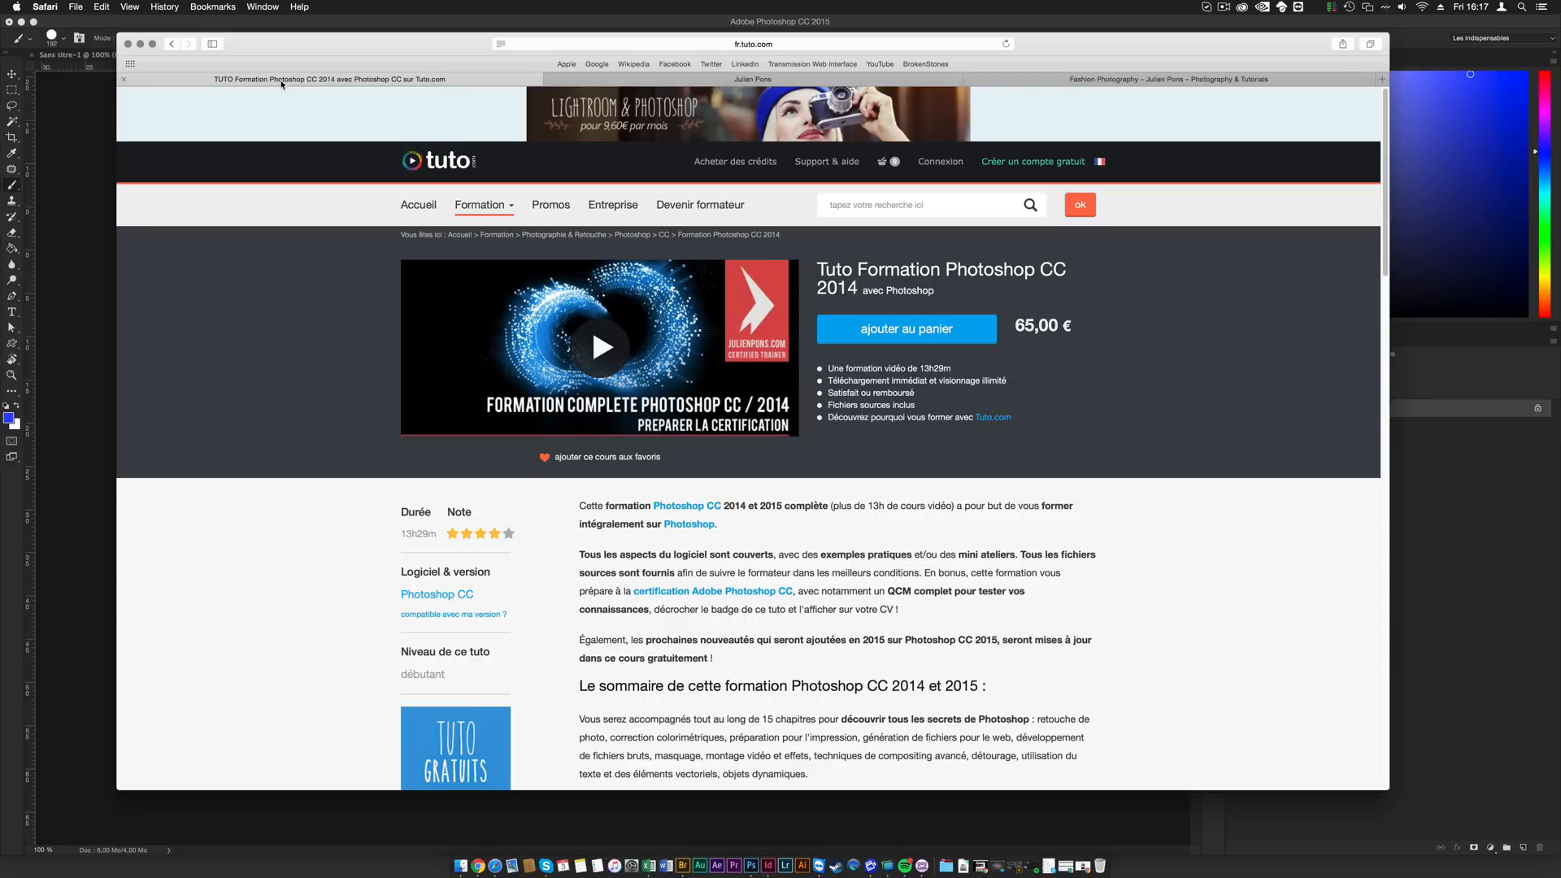
pyautogui.click(845, 82)
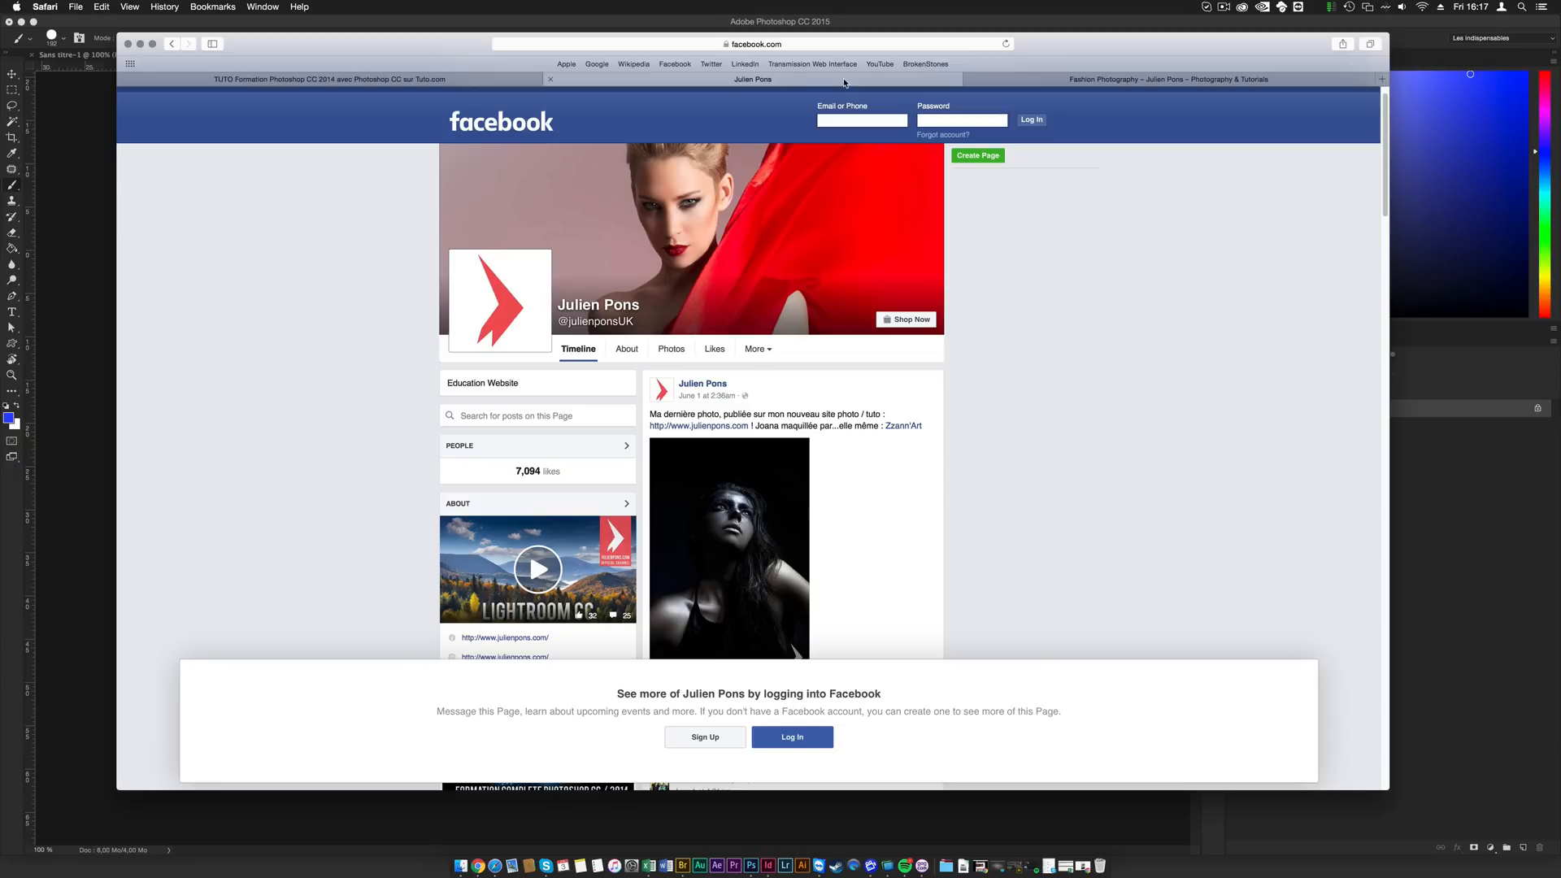
# - Open the trainer's YouTube channel in a new browser tab and look over its video playlists
pyautogui.press('super+t')
pyautogui.write('yout')
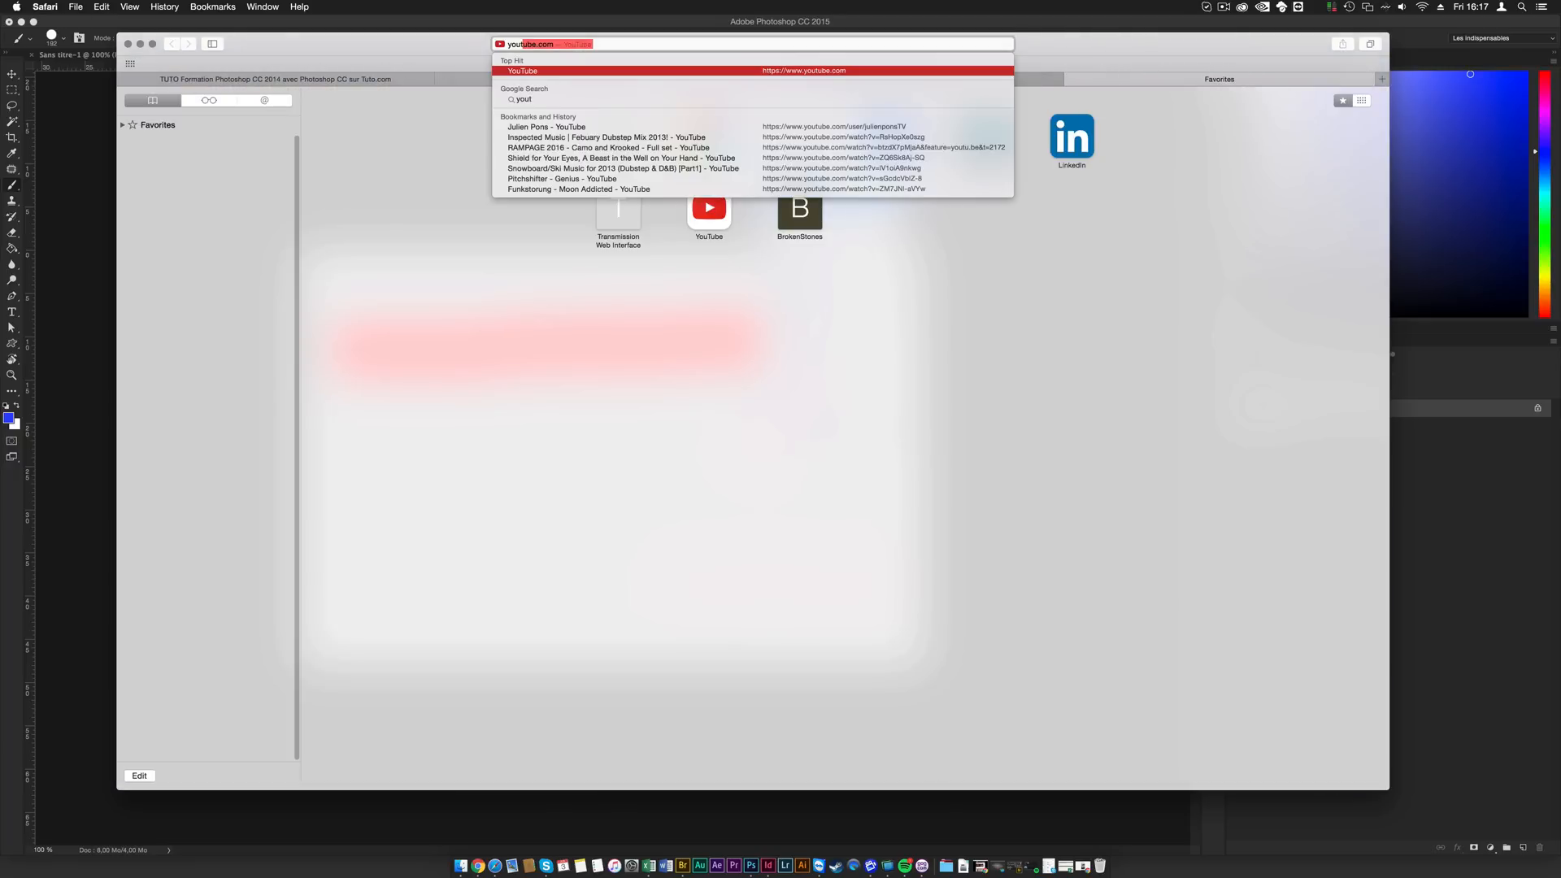
pyautogui.write('ube.com/julienponstv')
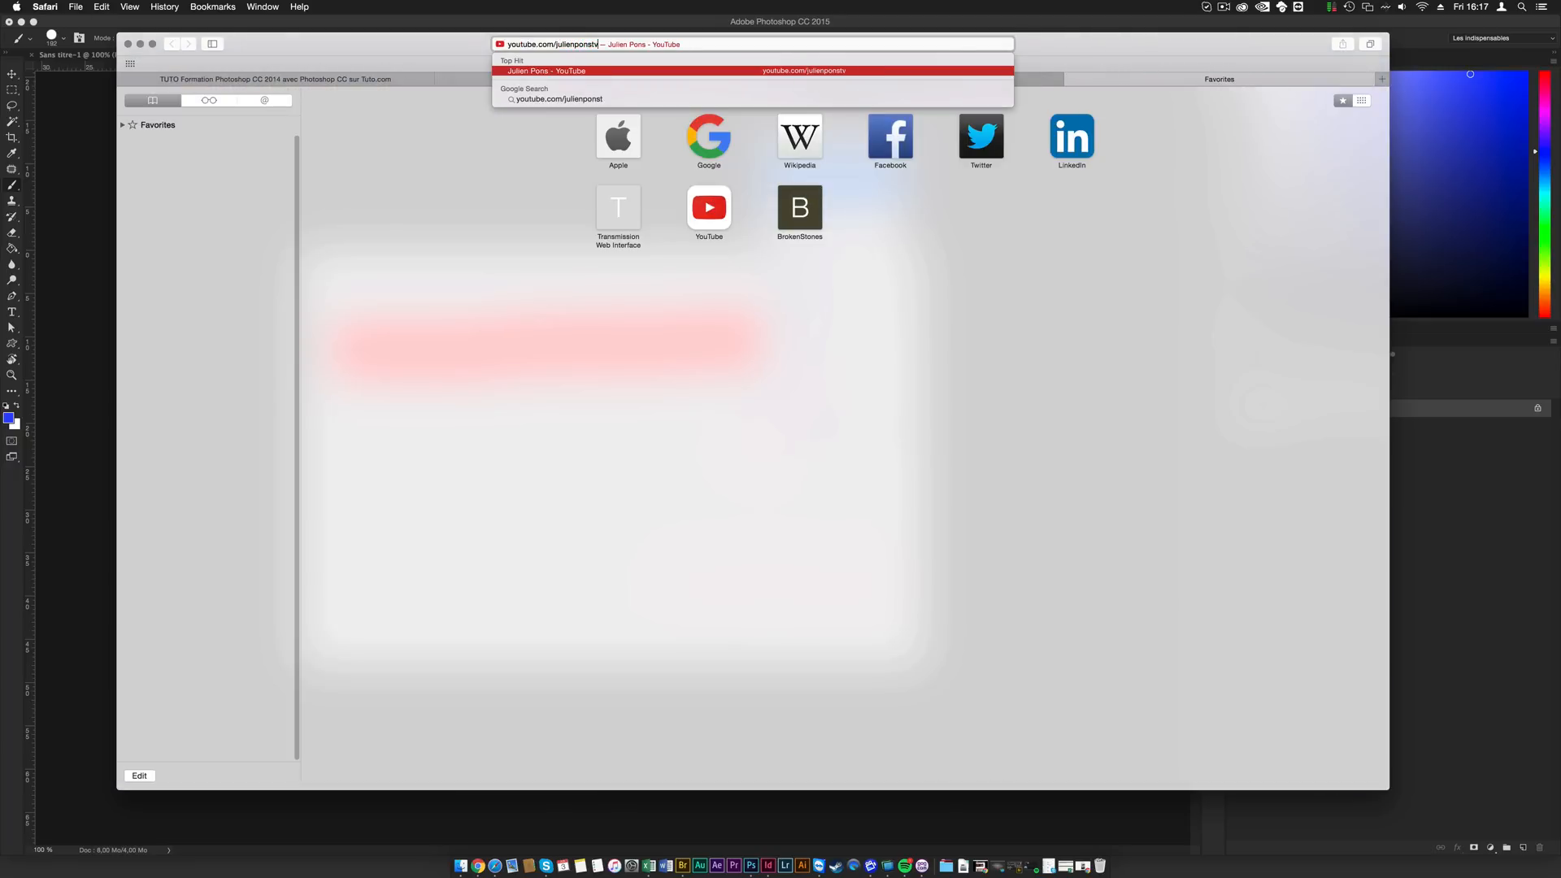
pyautogui.press('Return')
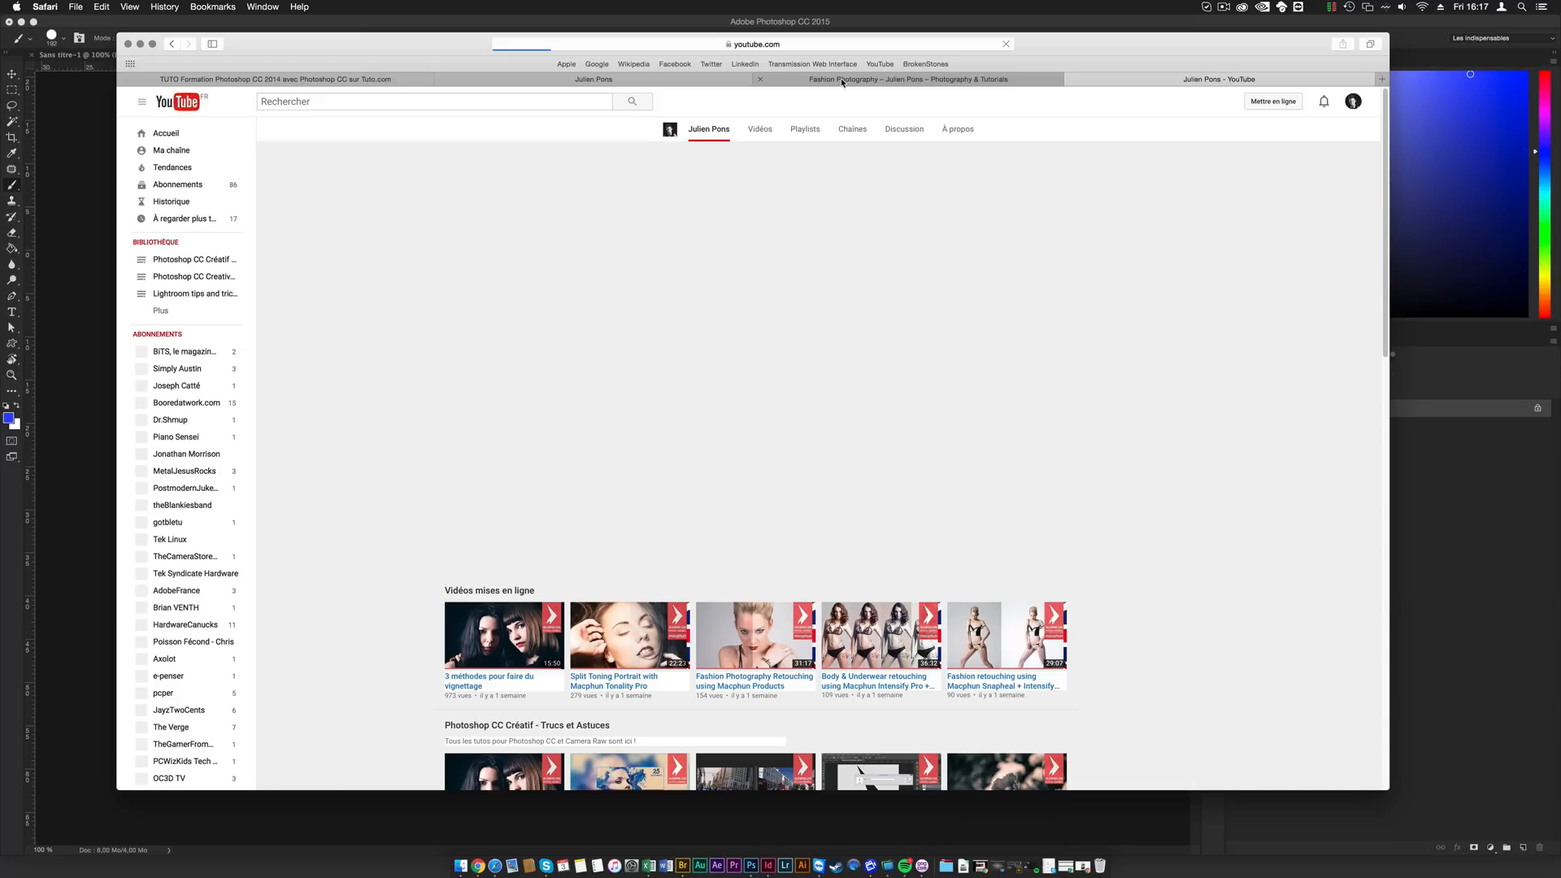
pyautogui.scroll(-10, 423, 277)
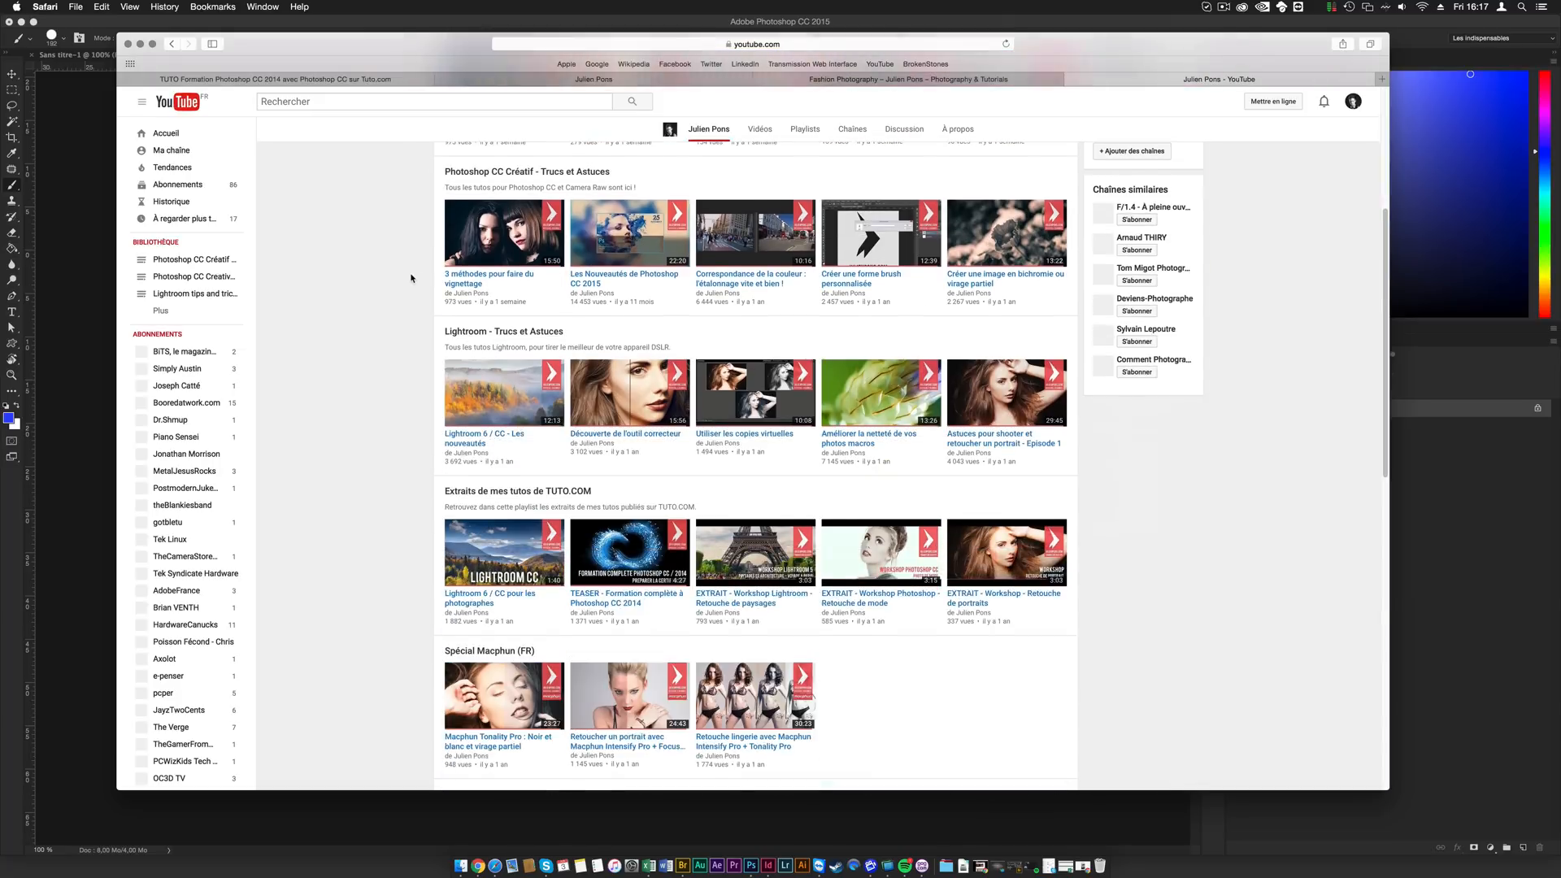
pyautogui.scroll(8, 404, 370)
pyautogui.scroll(5, 404, 371)
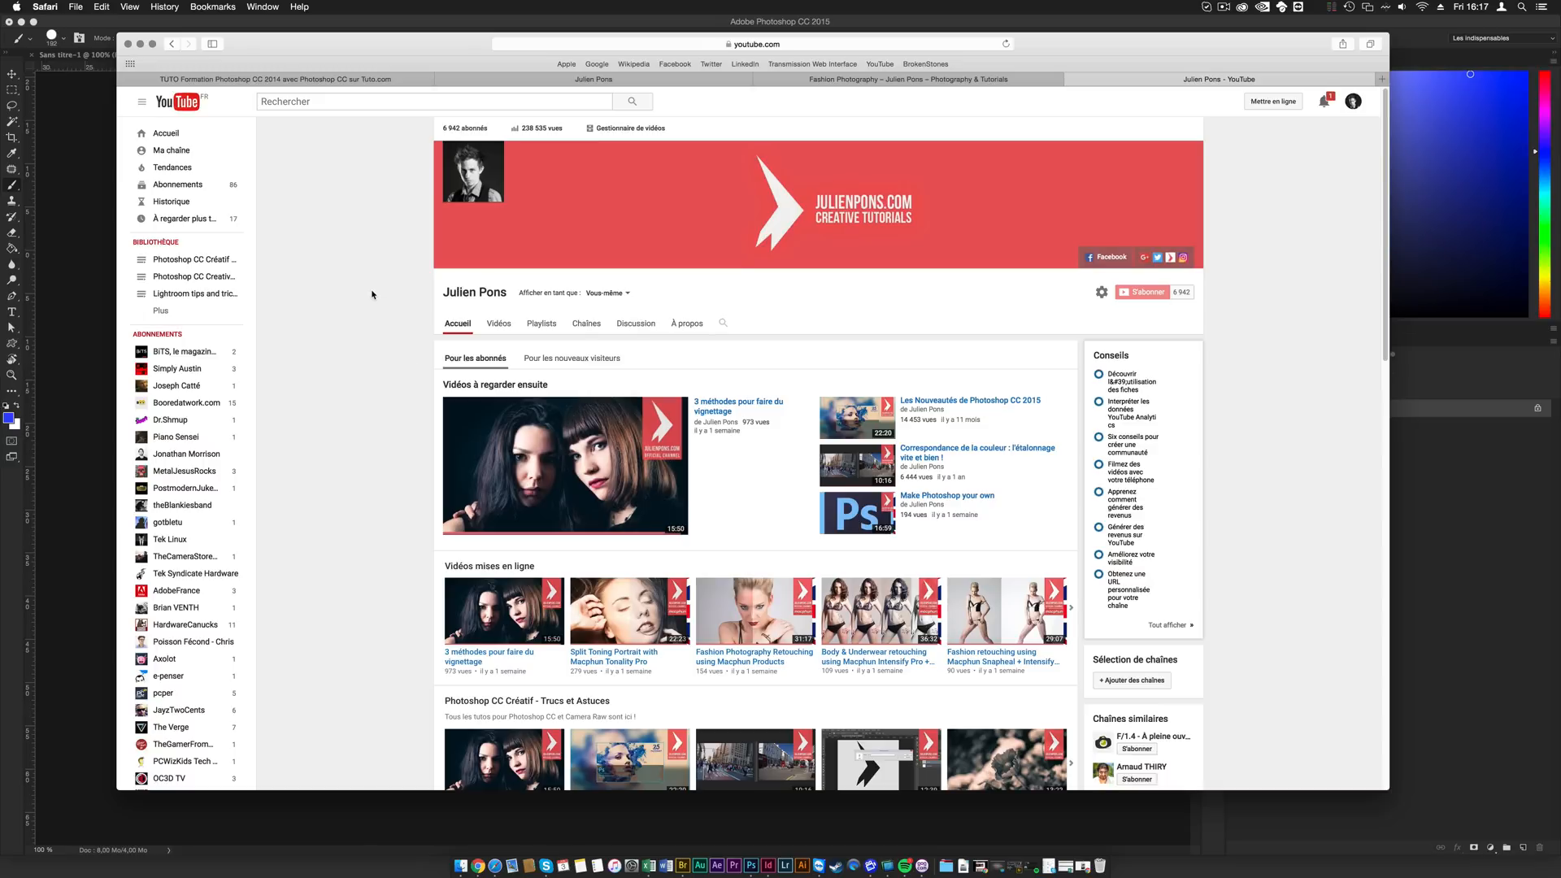
# - View the Fashion Photography gallery on the trainer's already open photography and tutorials website
pyautogui.click(823, 79)
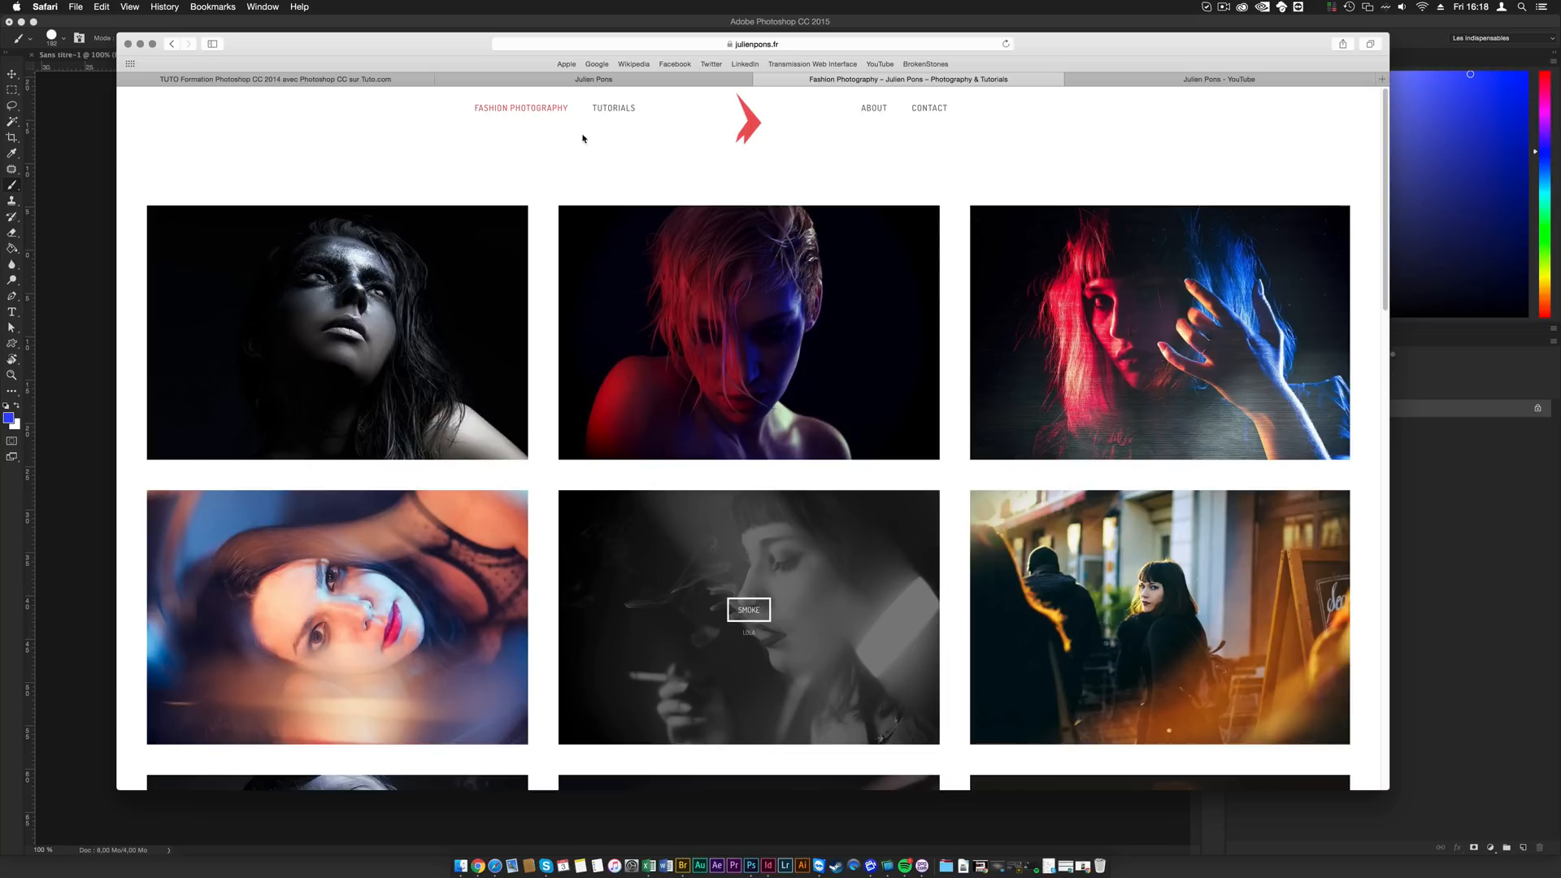
pyautogui.scroll(-10, 540, 153)
pyautogui.scroll(10, 536, 311)
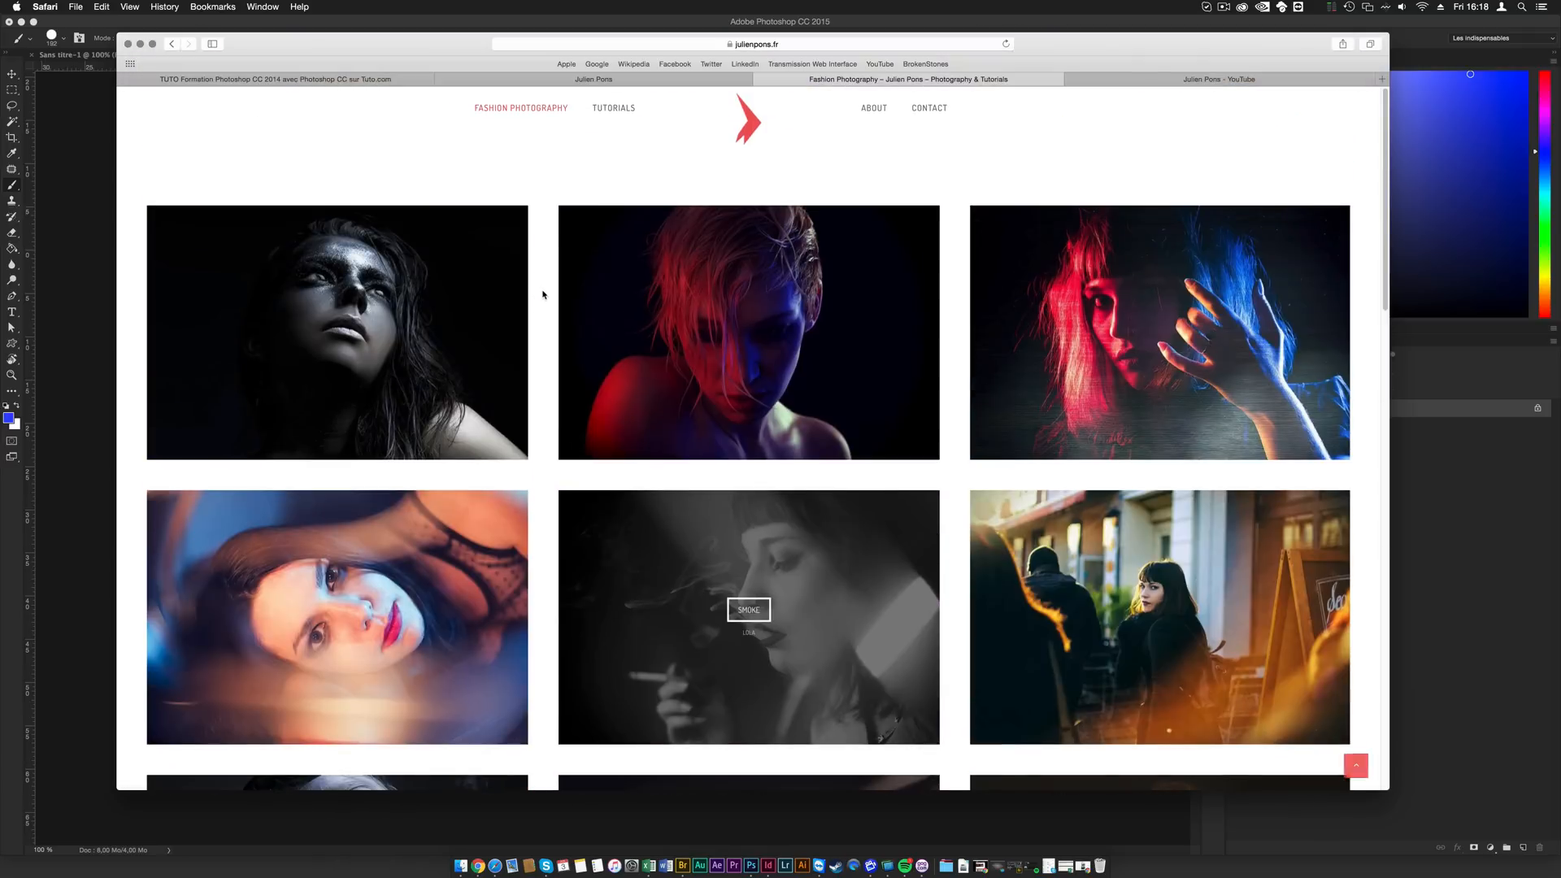